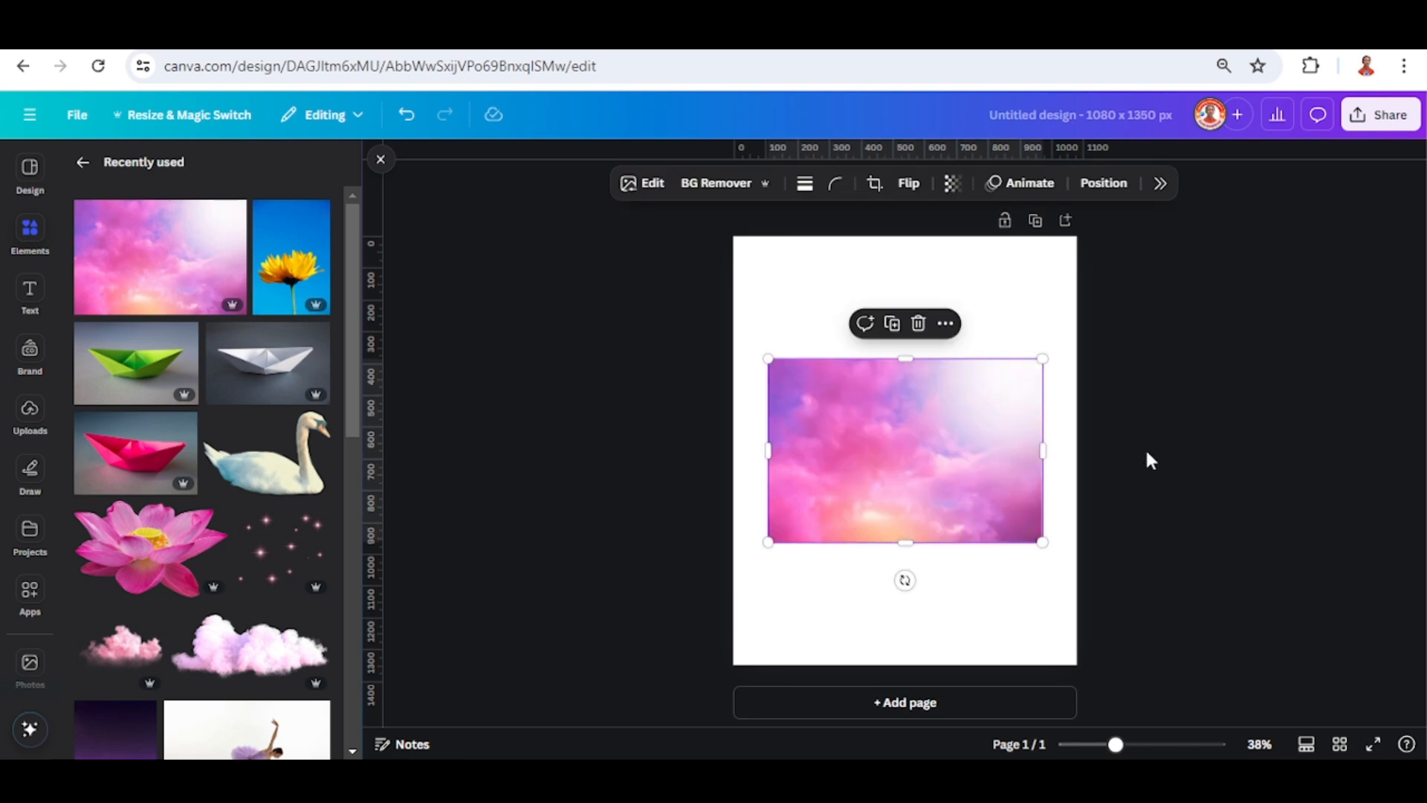
Fit the pink sky photo to the full page width along the upper edge and blur the whole image at intensity 50
drag(973, 422, 937, 301)
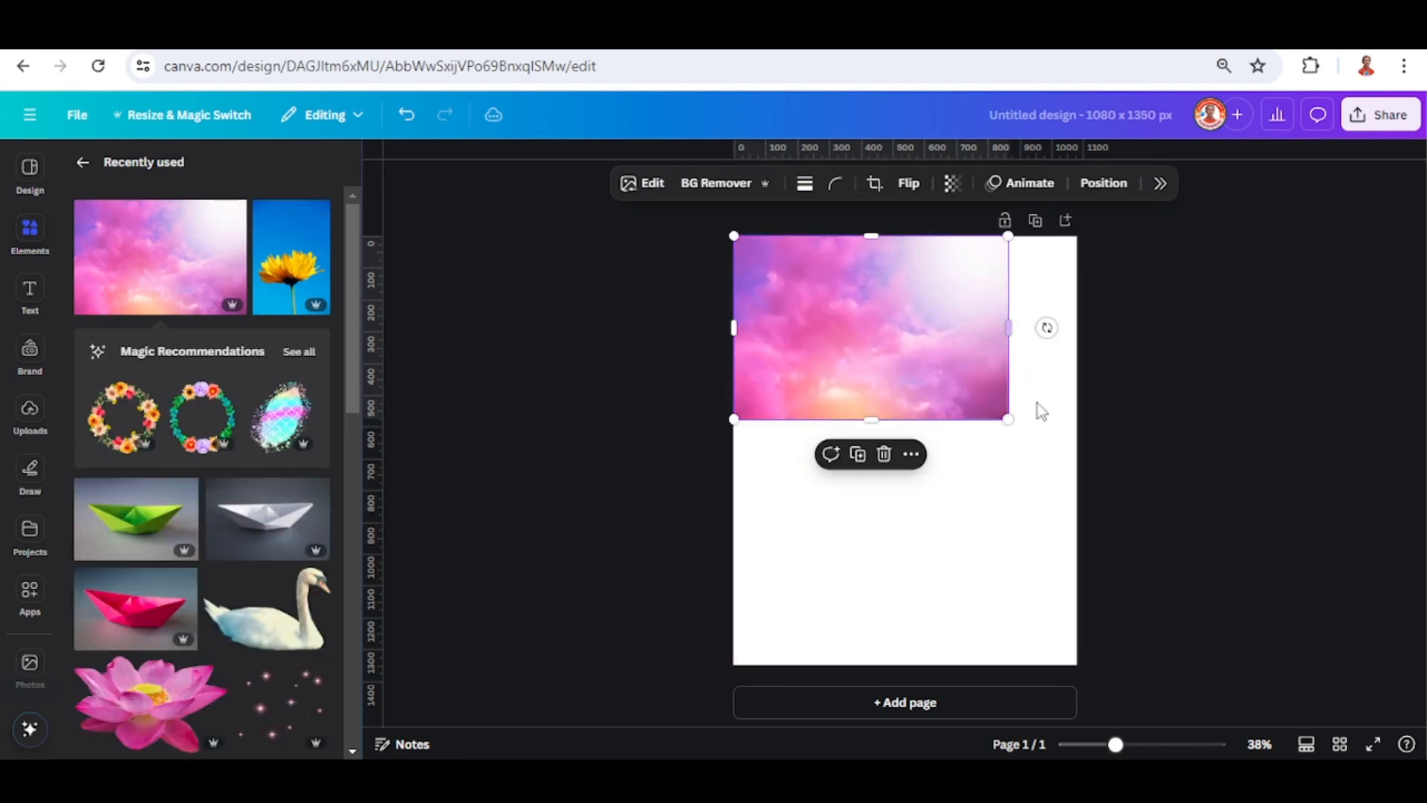
drag(1007, 420, 1077, 465)
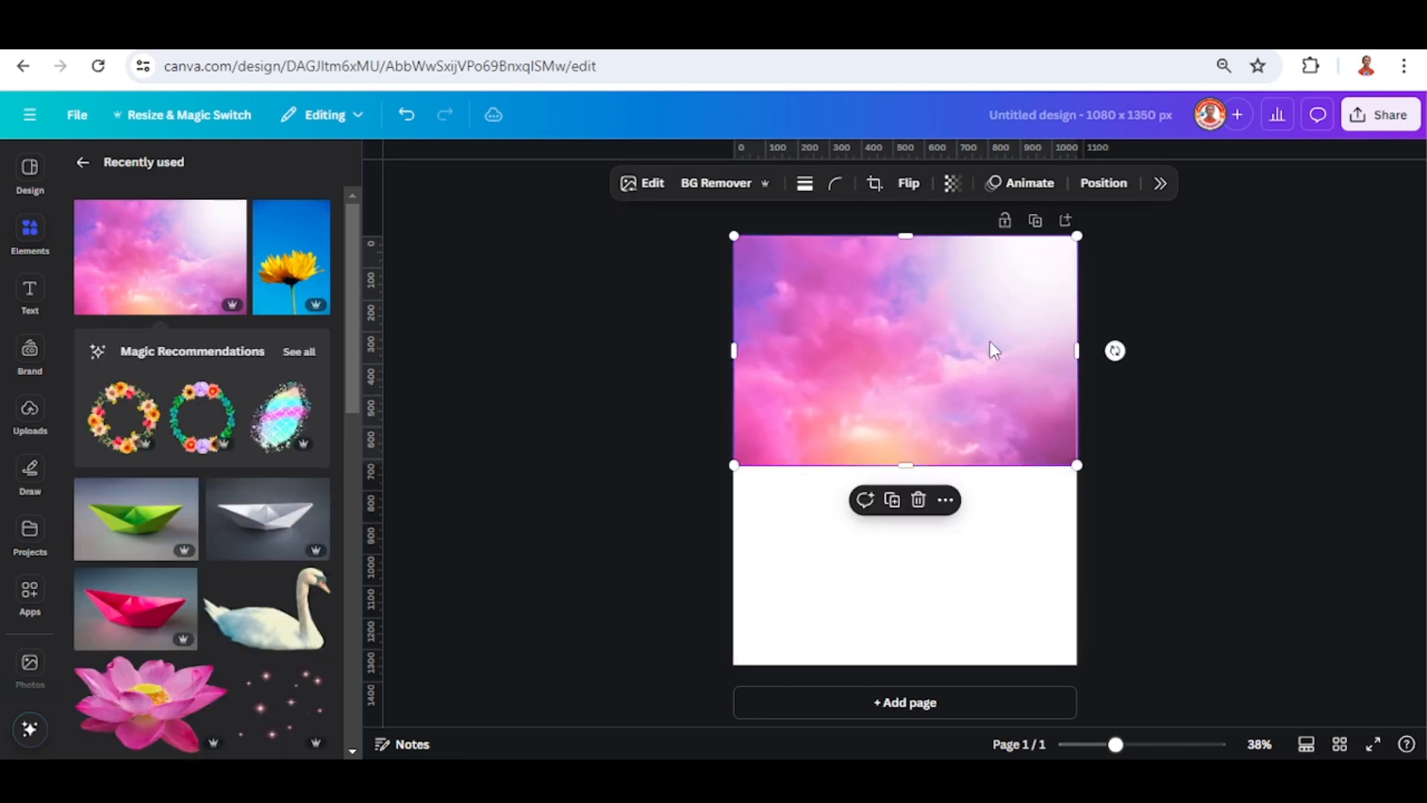
click(651, 187)
click(1342, 609)
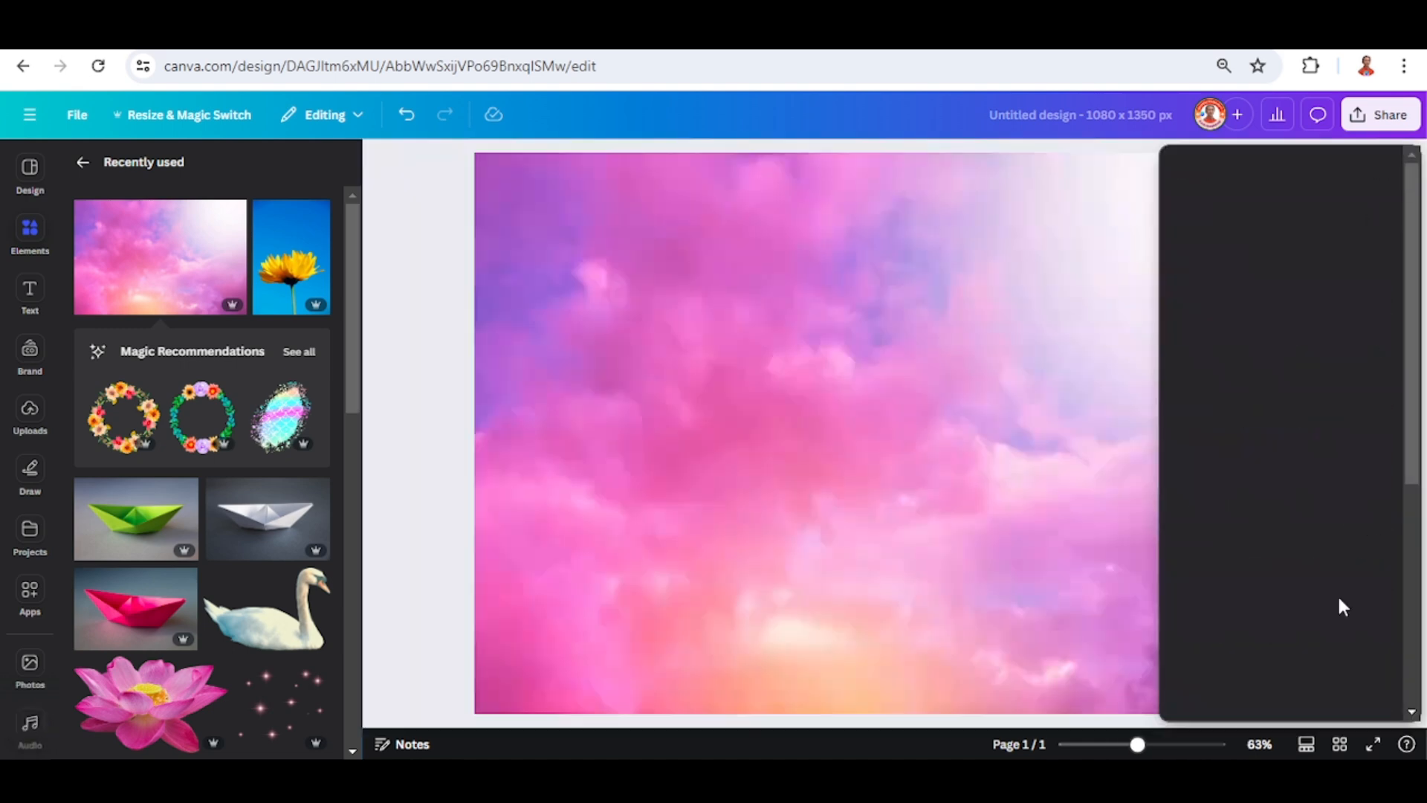
click(1389, 301)
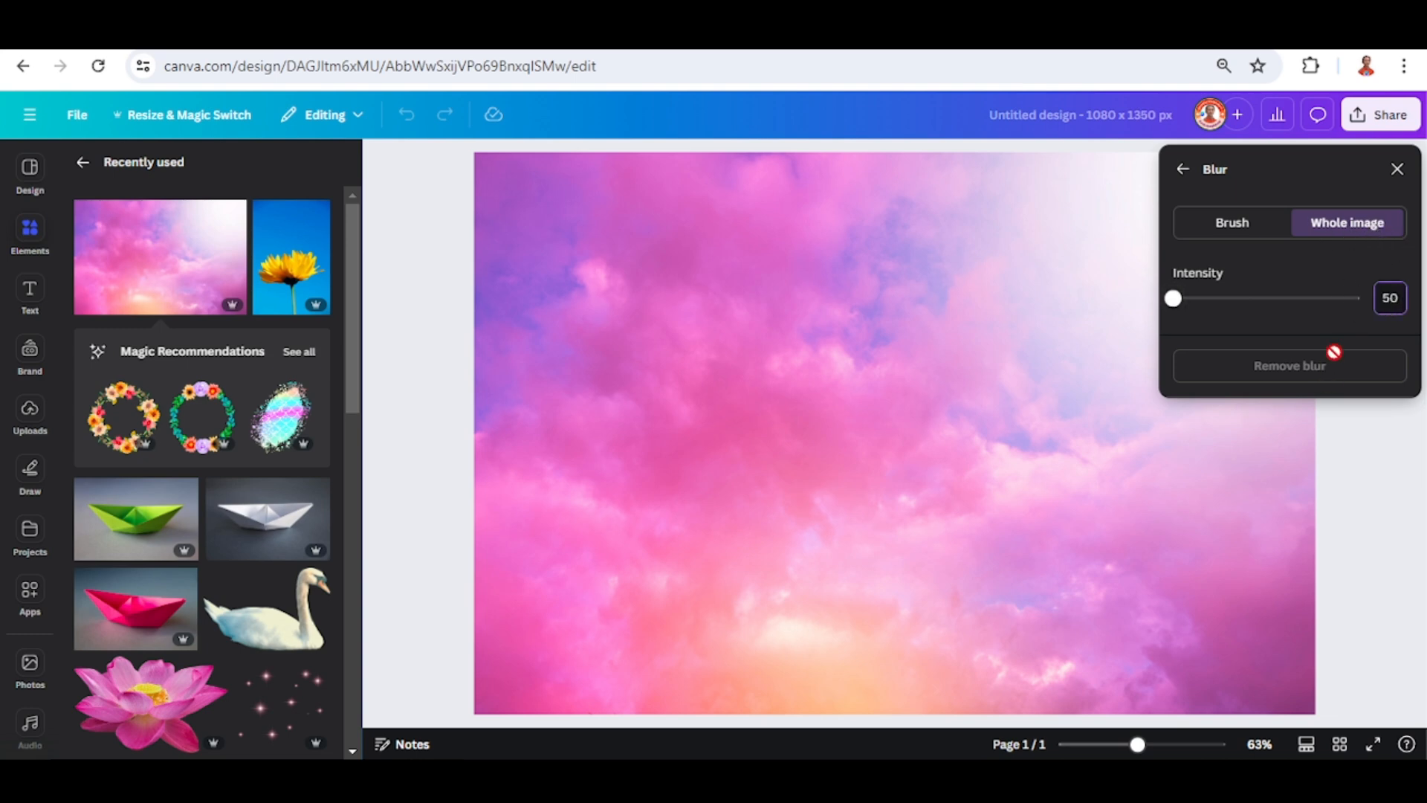
key(Return)
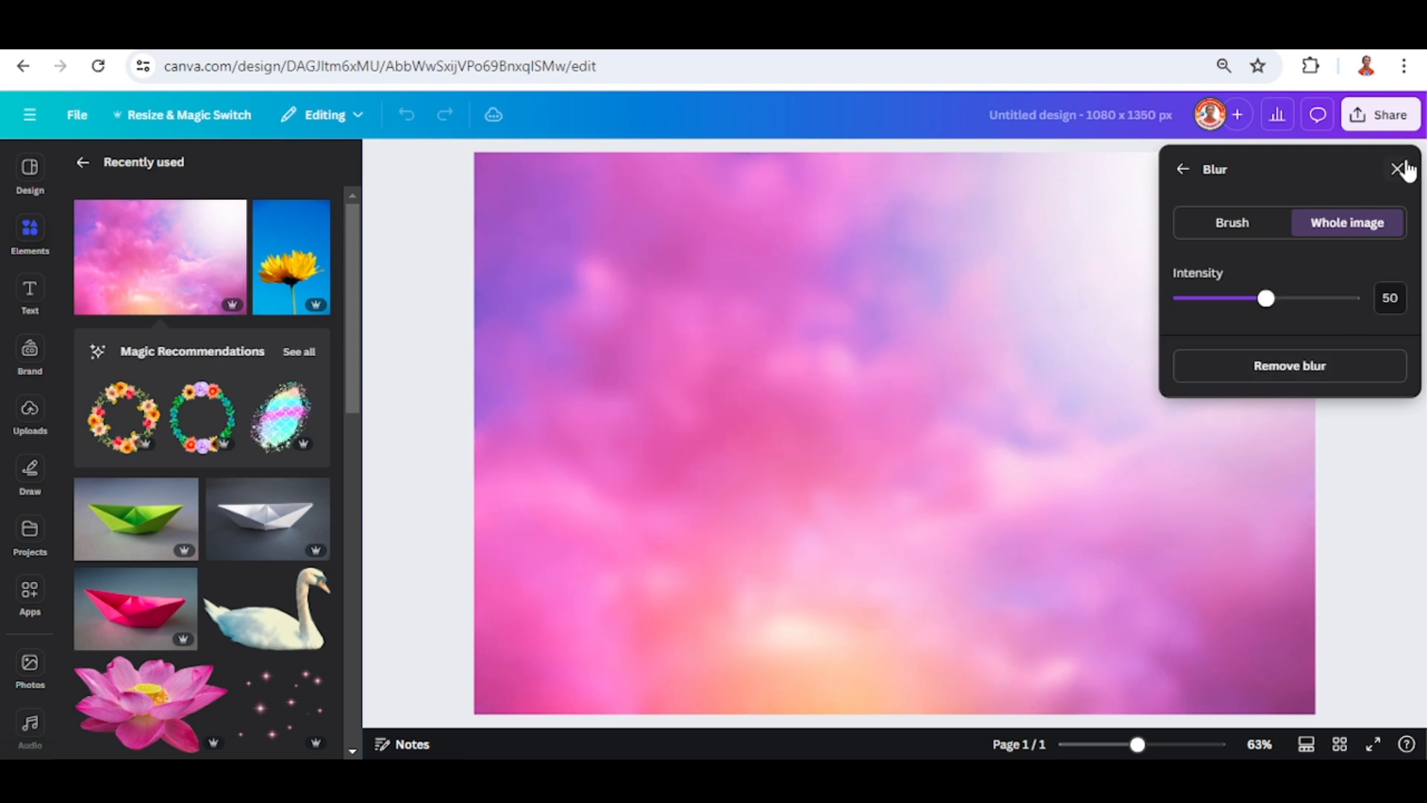
click(1398, 170)
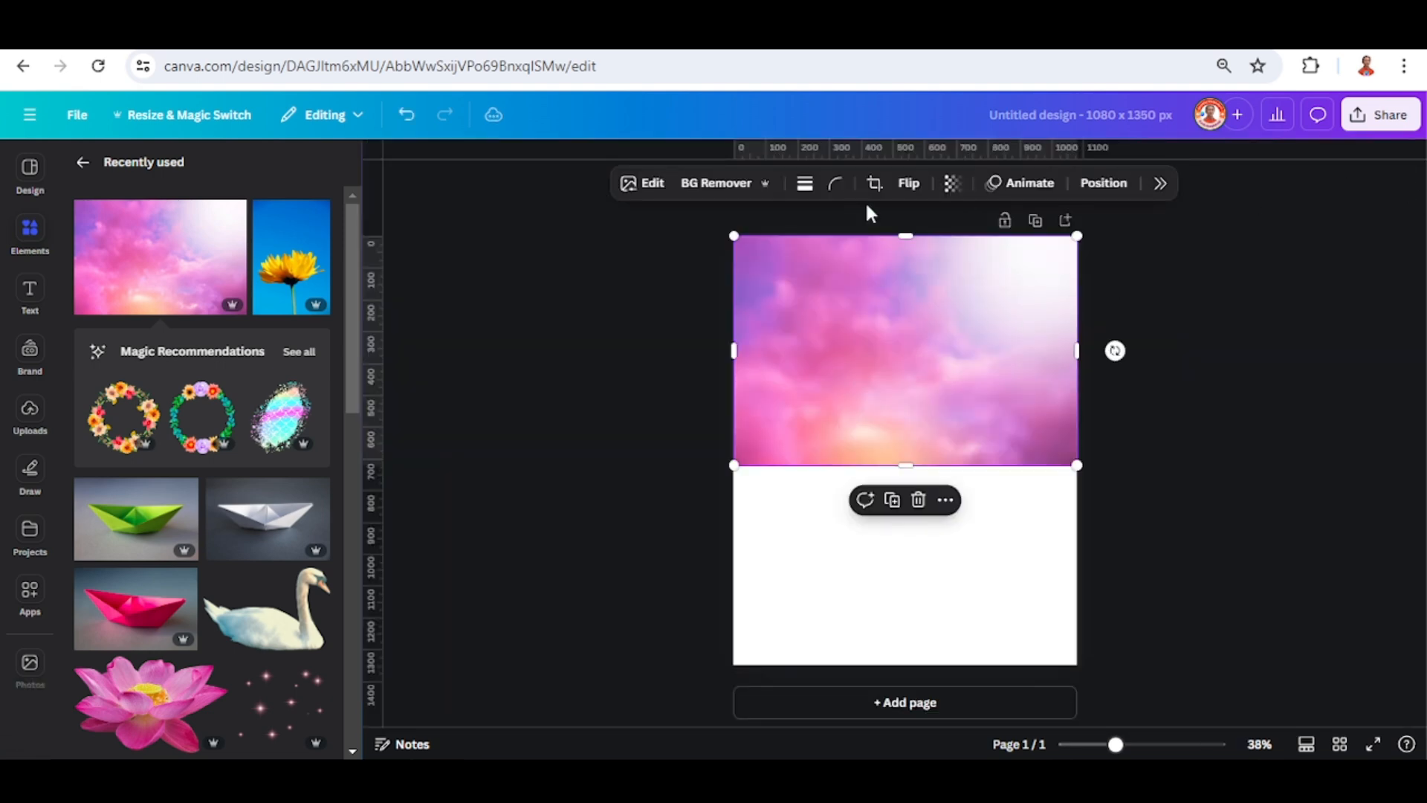
Duplicate the blurred sky, flip the copy vertically and place it directly beneath the original as a mirrored lower half
click(891, 499)
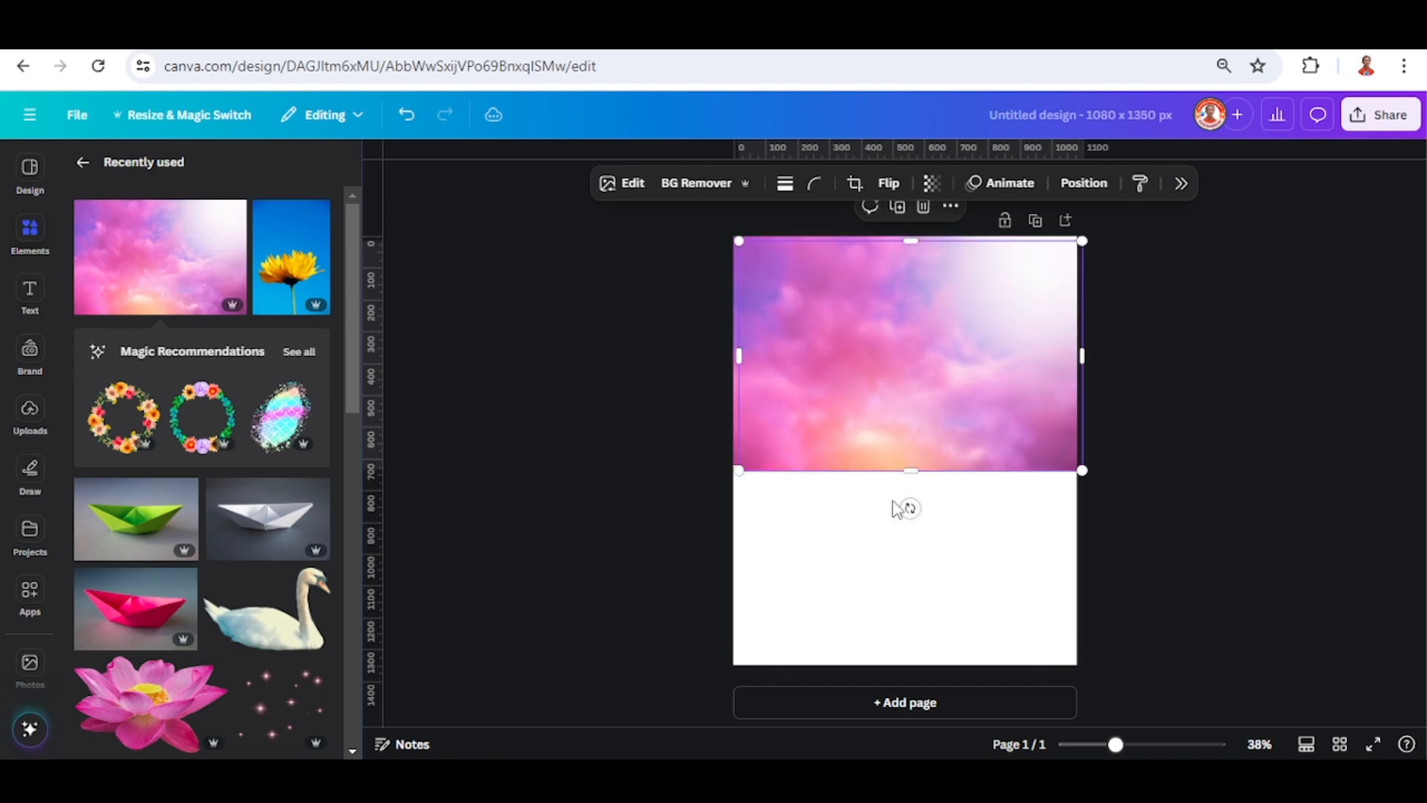
click(888, 189)
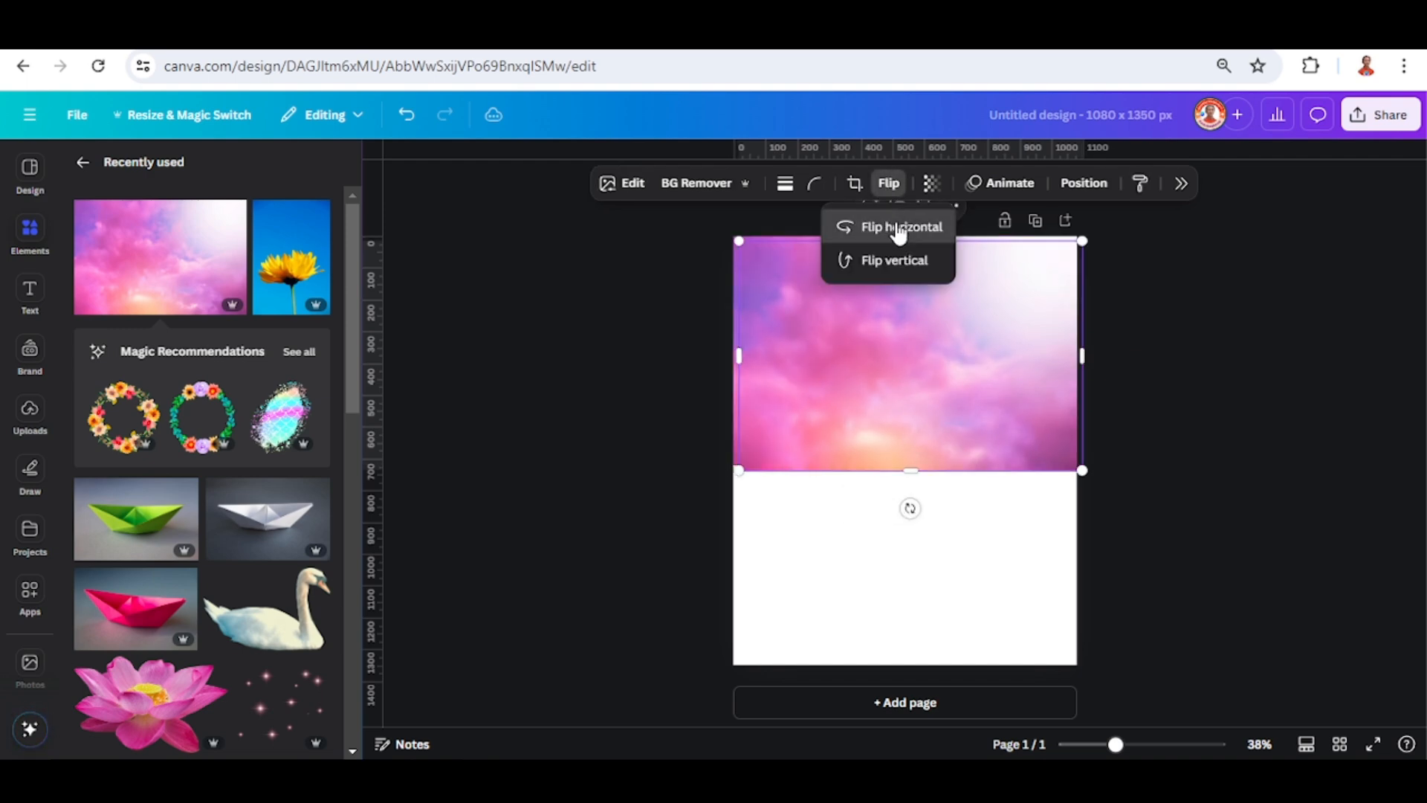
click(913, 271)
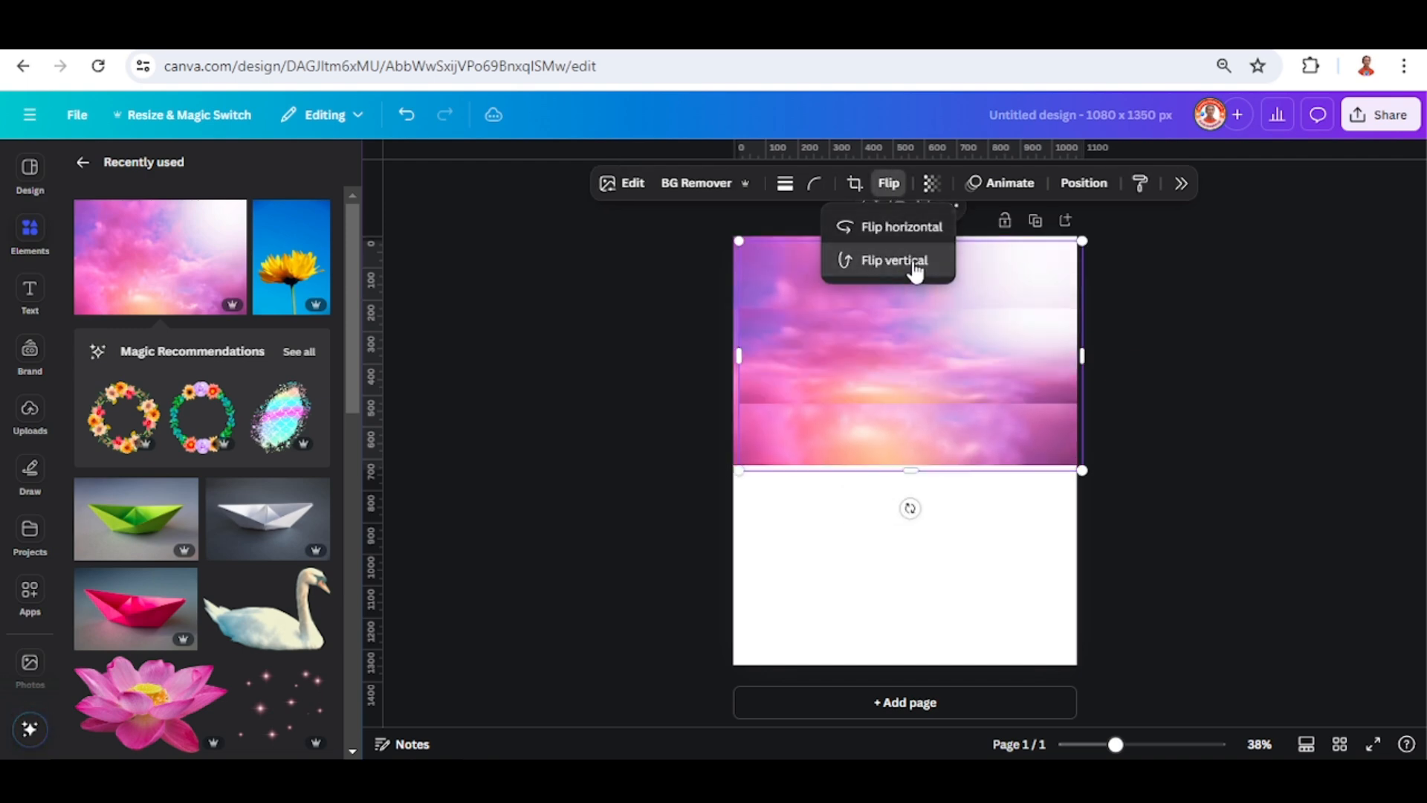
drag(943, 321, 934, 542)
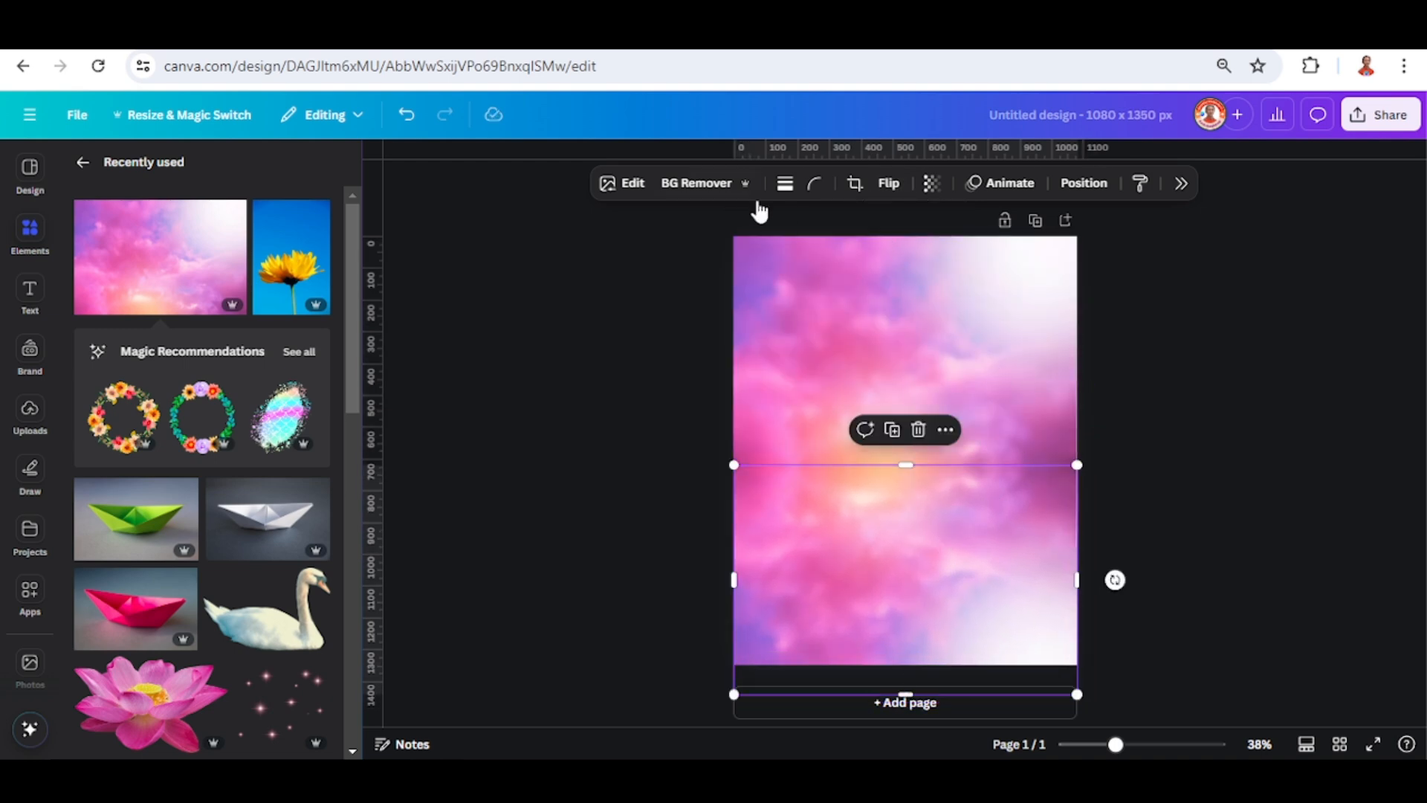
Apply and save the Minced Slice effect with a reduced offset on the lower sky copy, and set its transparency to 70
click(632, 186)
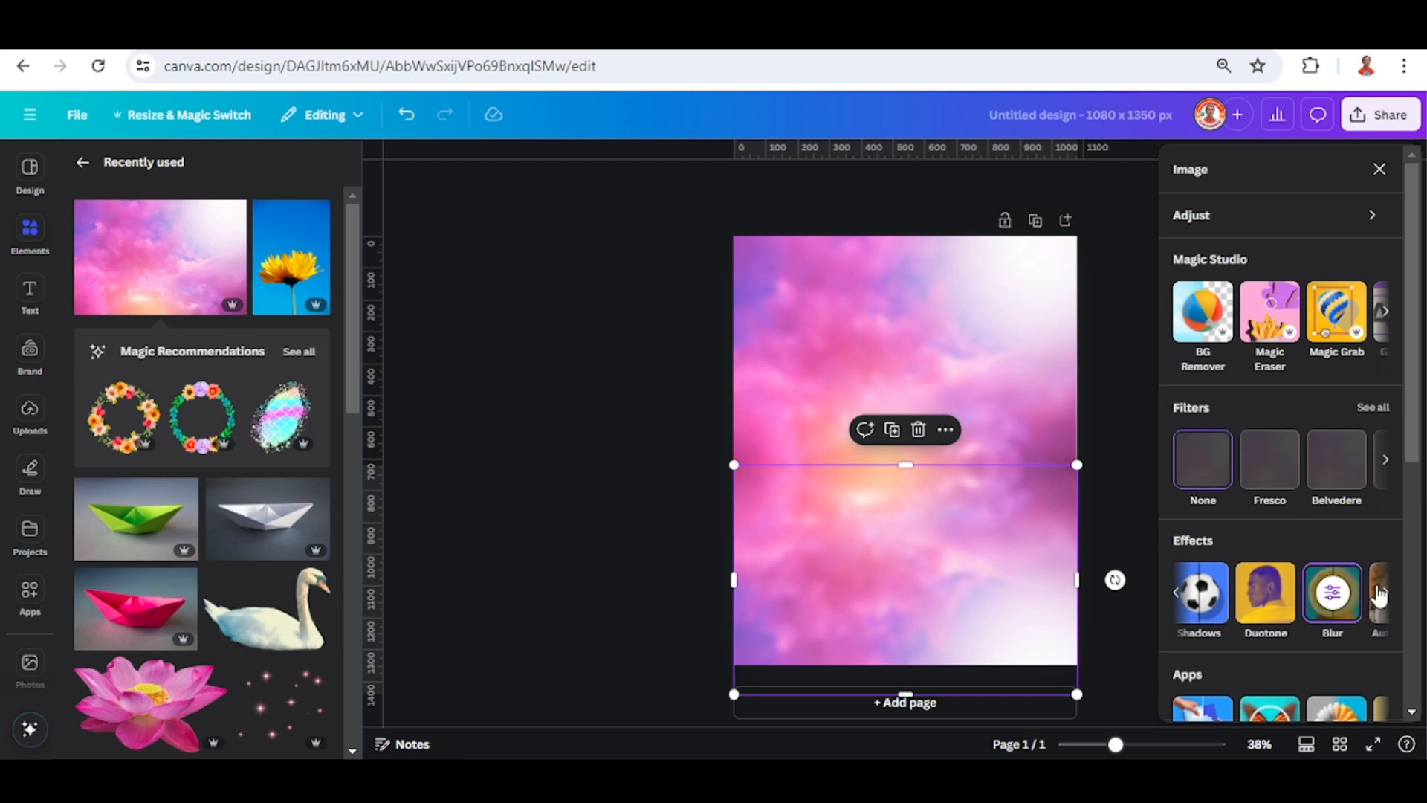
scroll(1377, 596, down, 1)
click(1383, 623)
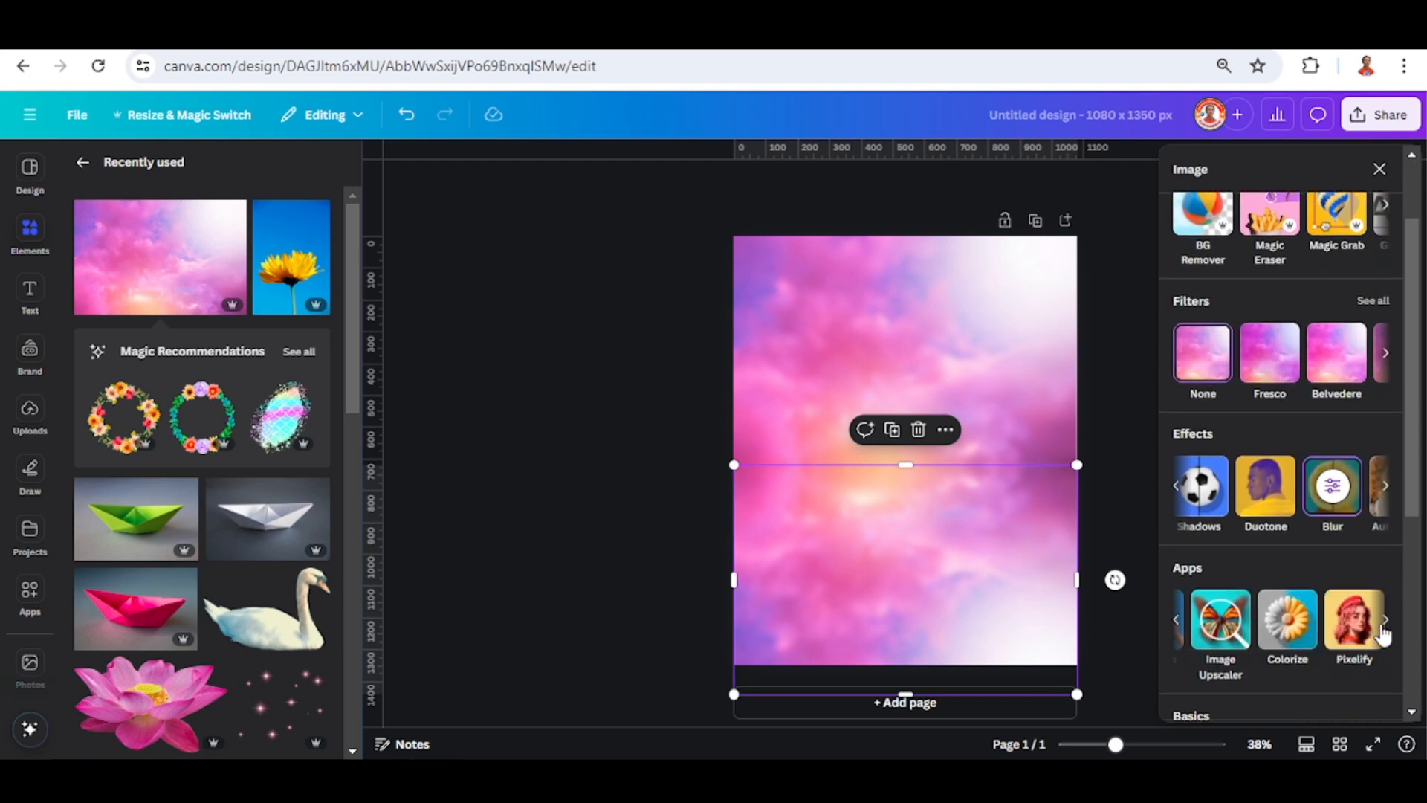
click(1384, 621)
click(1286, 625)
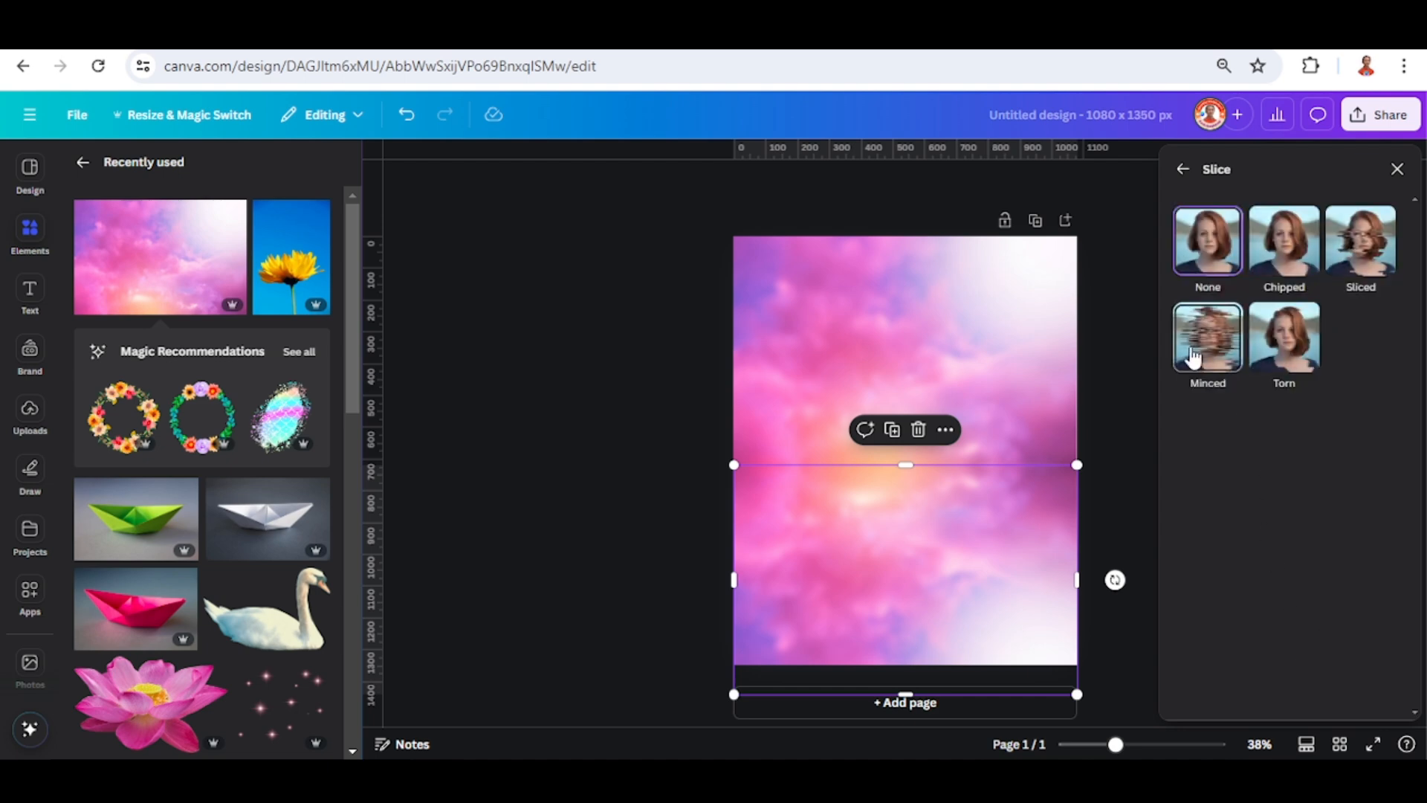
click(1193, 349)
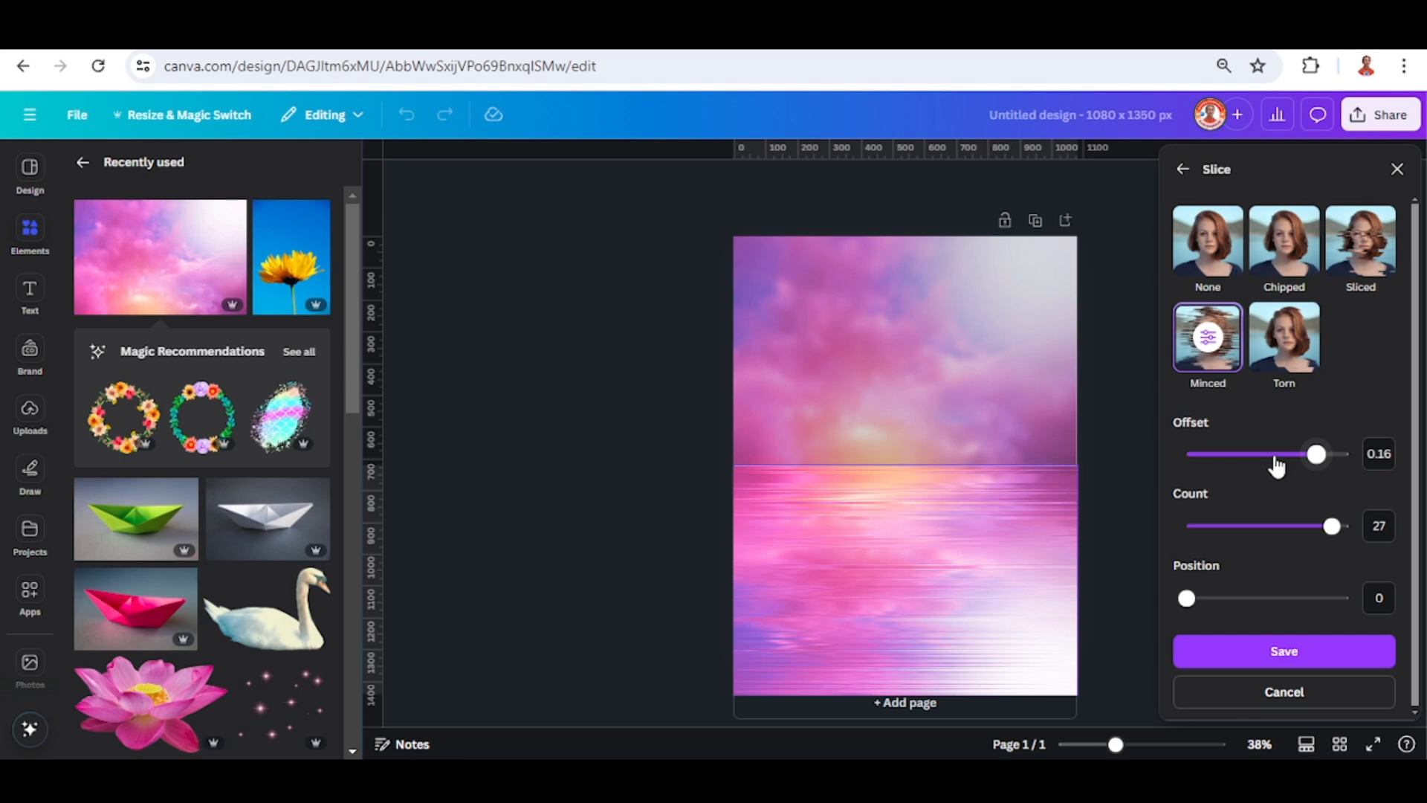
click(1290, 457)
click(1330, 658)
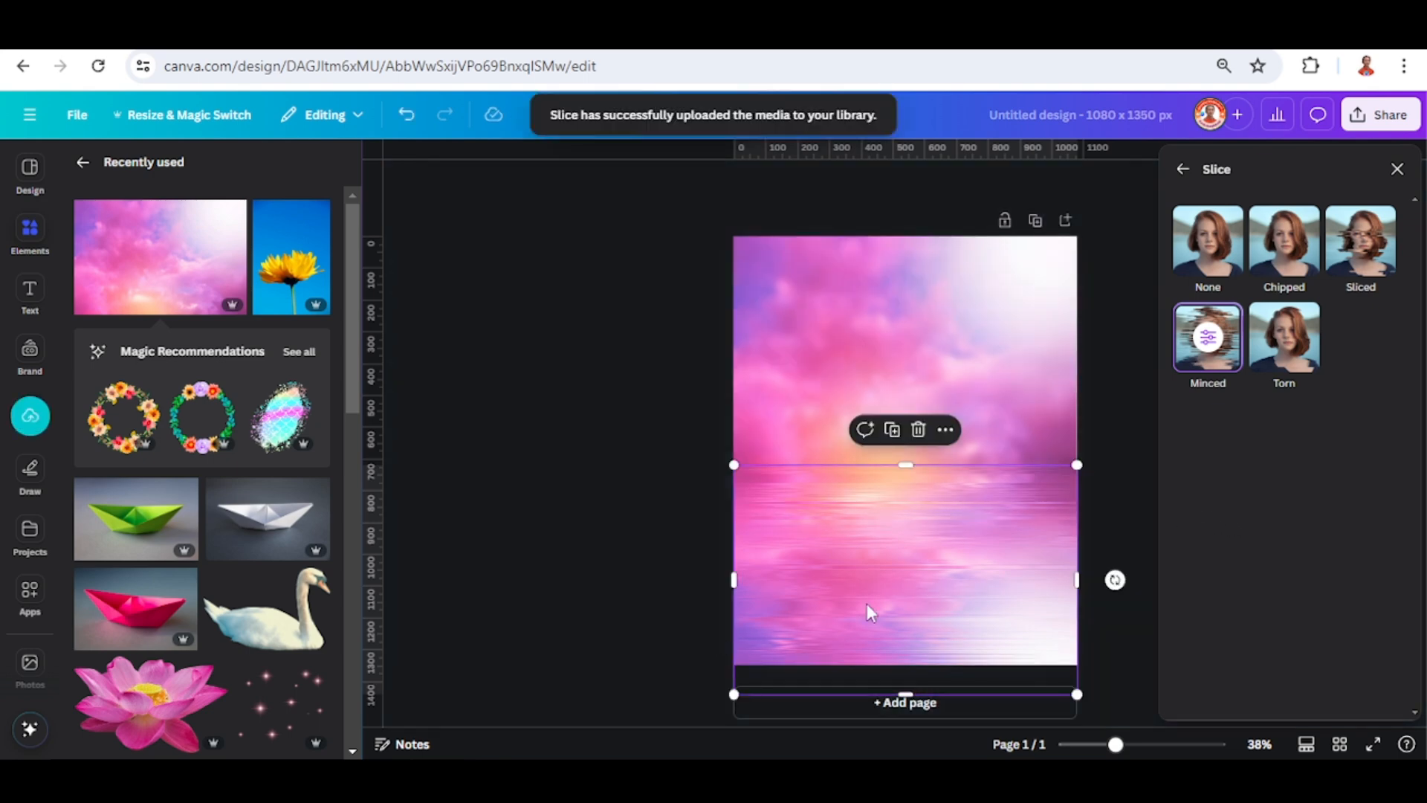
click(1397, 169)
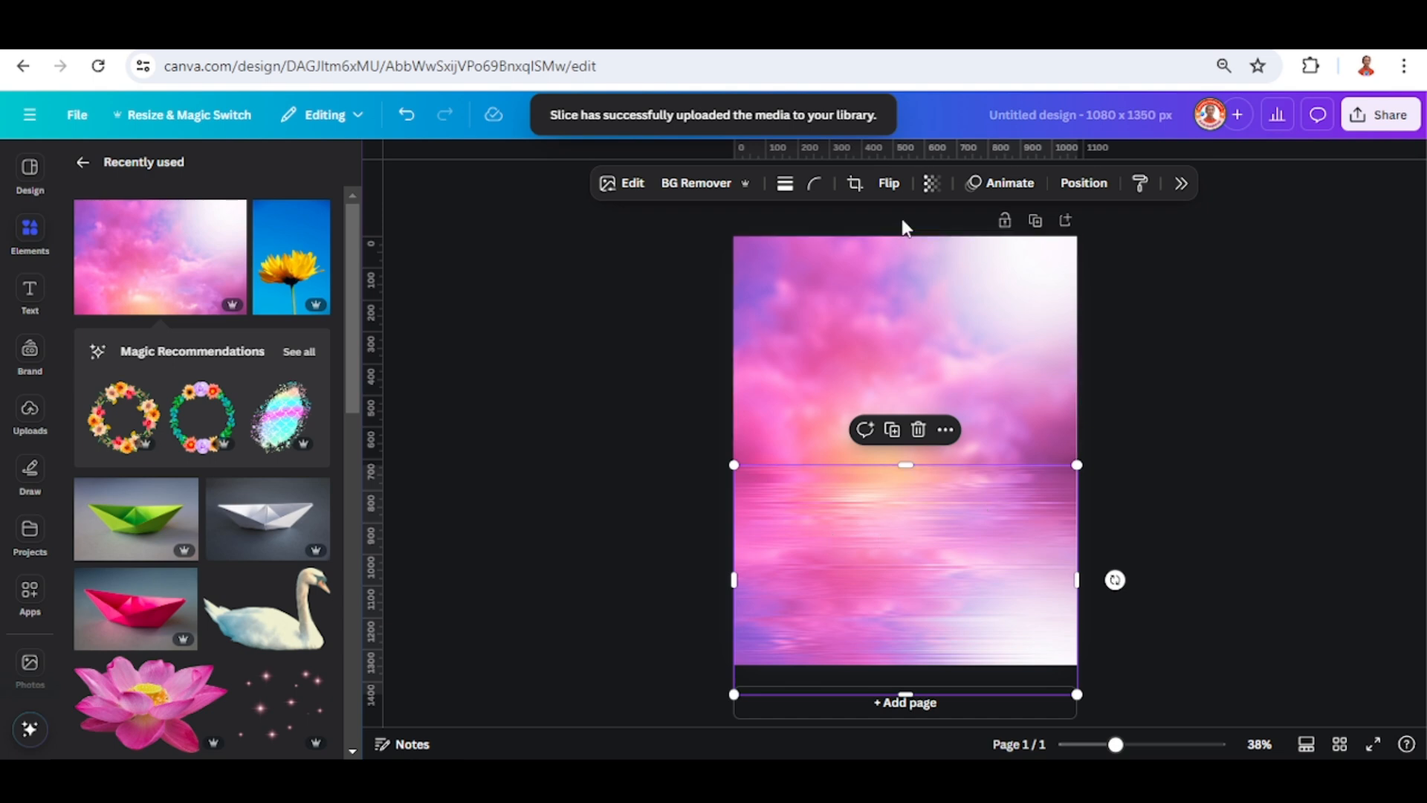
click(932, 184)
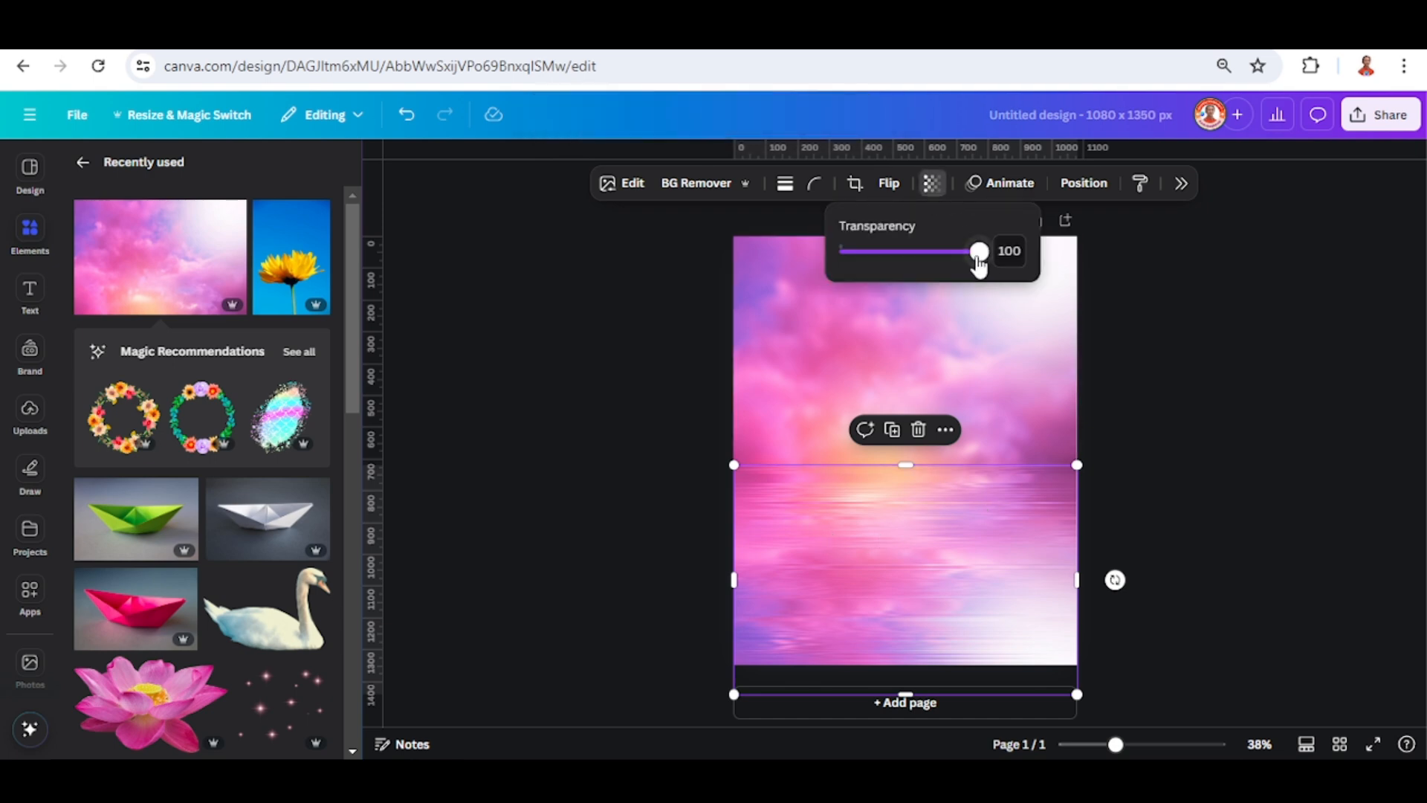
drag(979, 256, 941, 268)
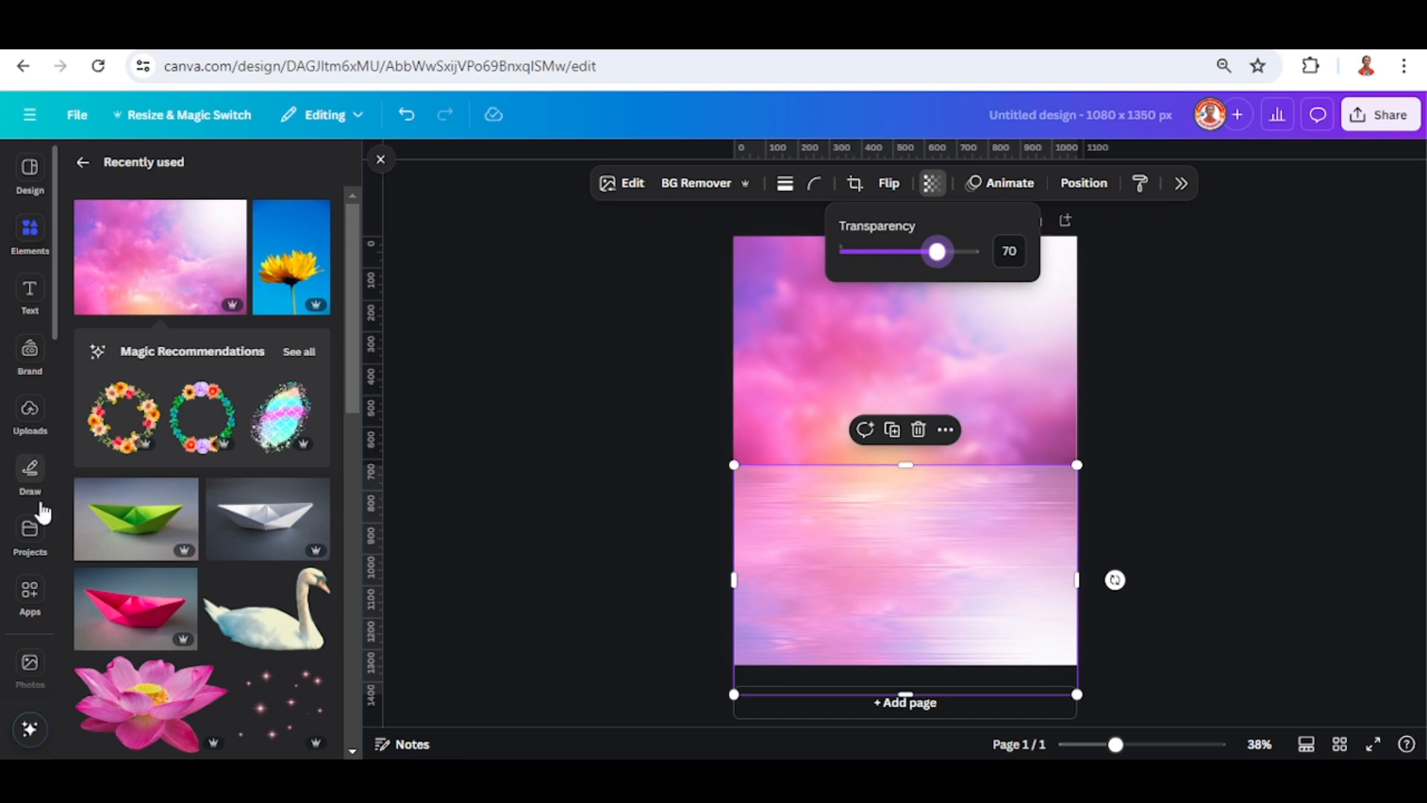
Add the pink cloud illustration and arrange copies along the horizon, one at each page side and a smaller one between them
scroll(250, 528, down, 4)
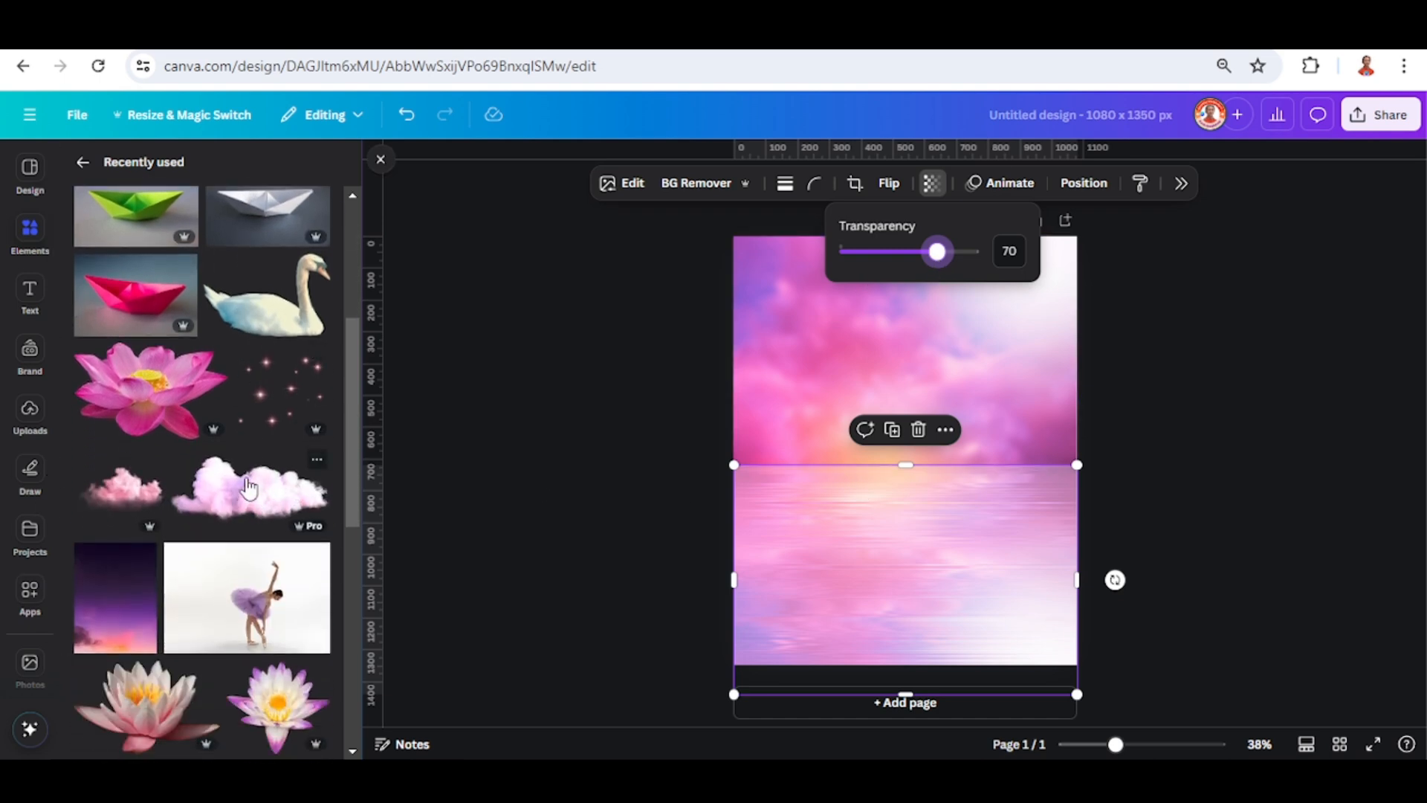
click(152, 462)
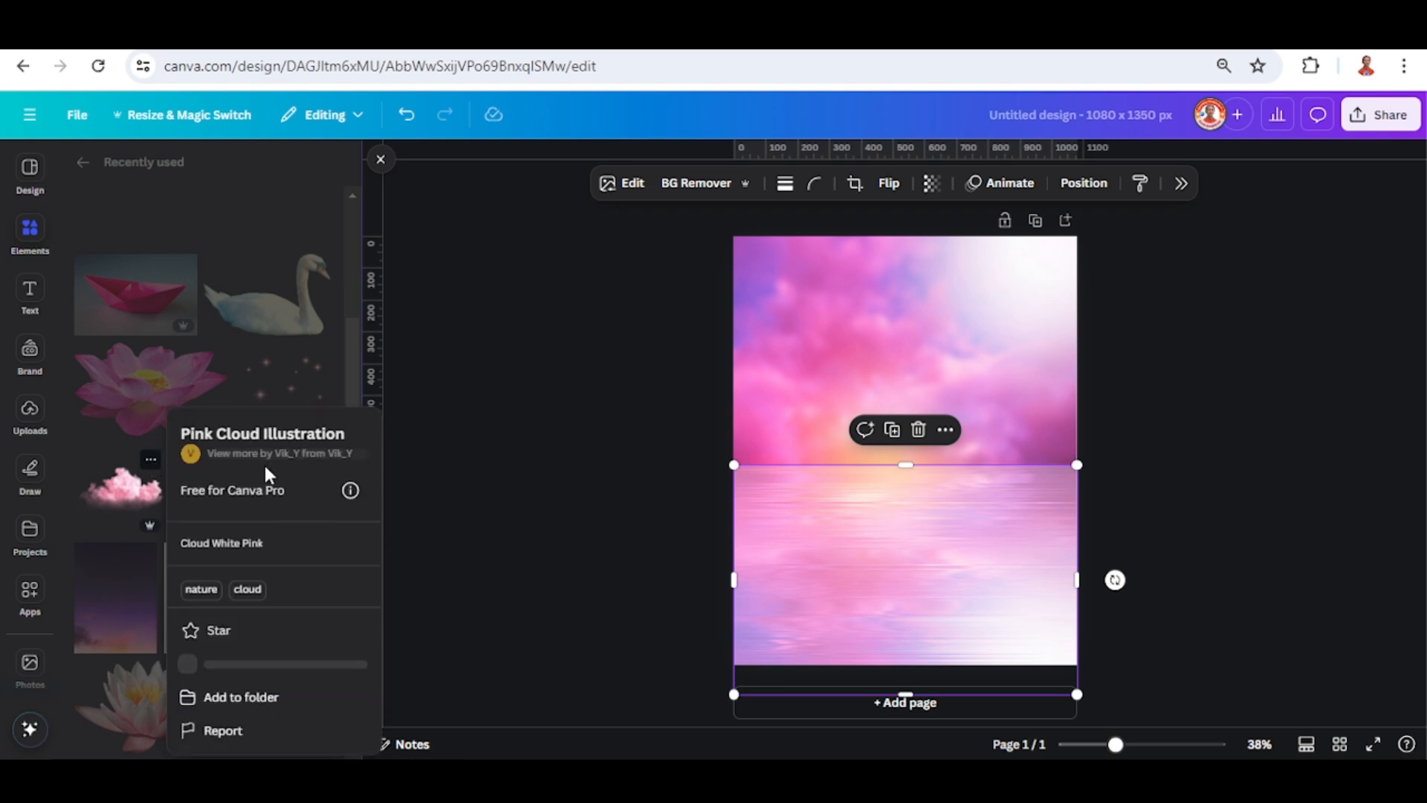
click(125, 496)
click(122, 483)
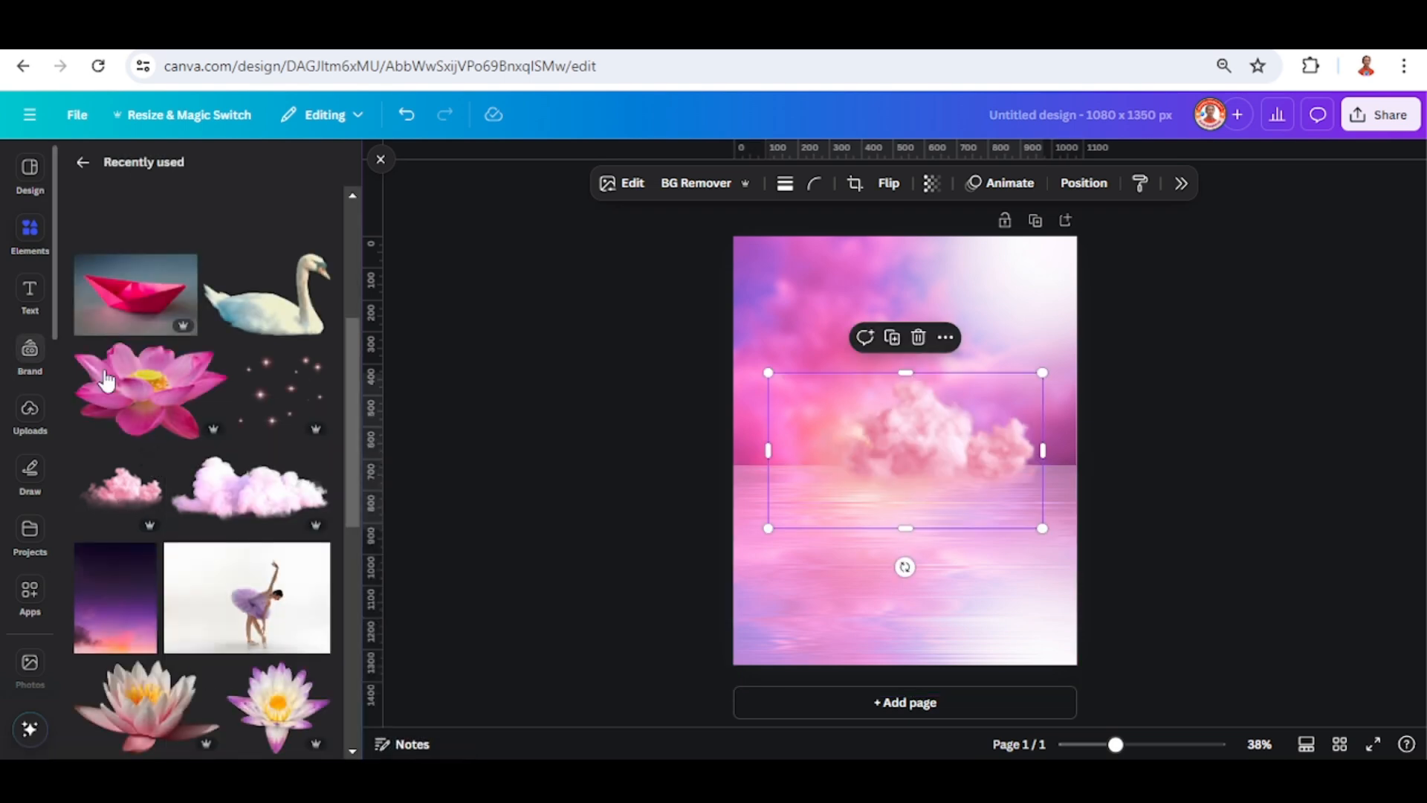
drag(960, 440, 1058, 466)
click(771, 341)
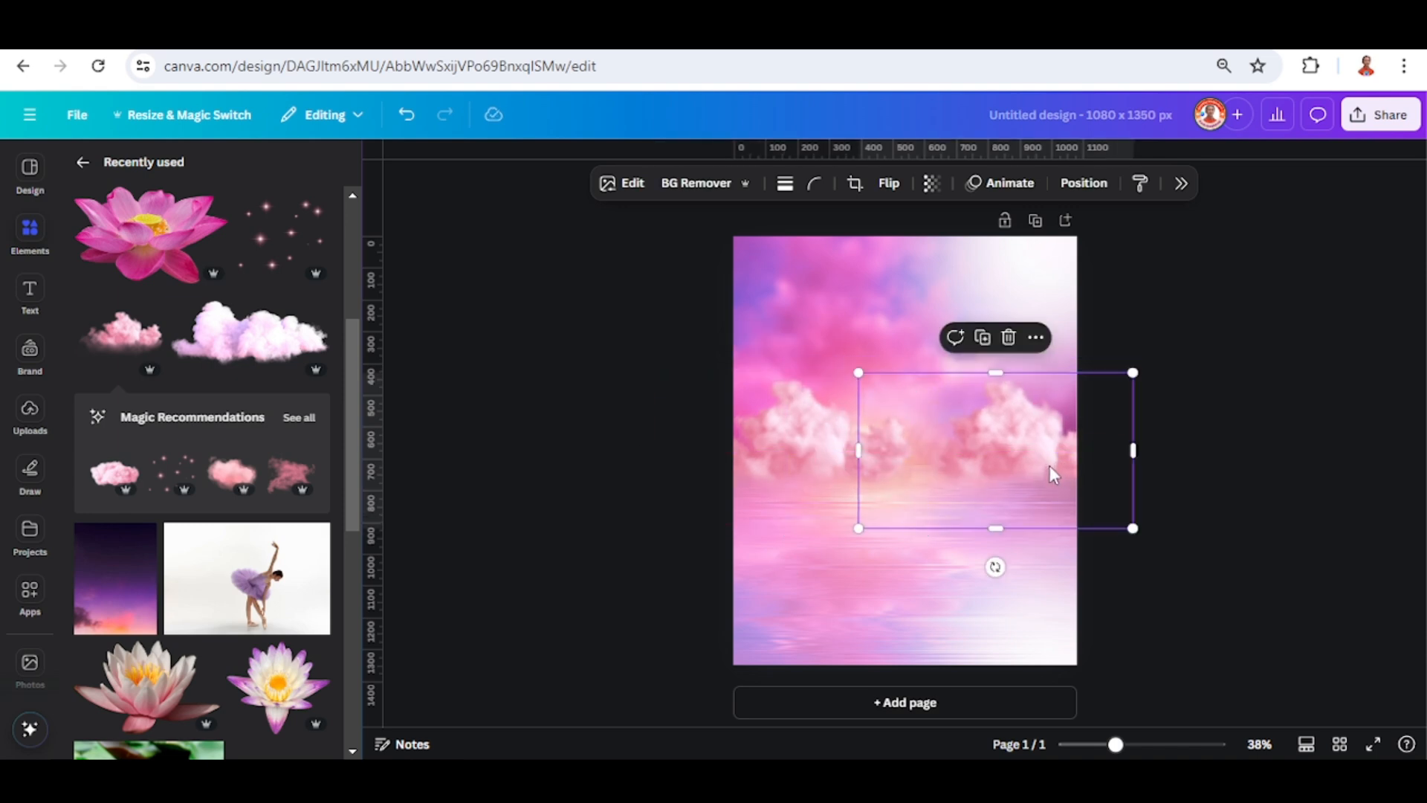
click(983, 338)
drag(1347, 372, 916, 458)
Add the photo of the ballerina in a purple tutu and remove its background
click(320, 538)
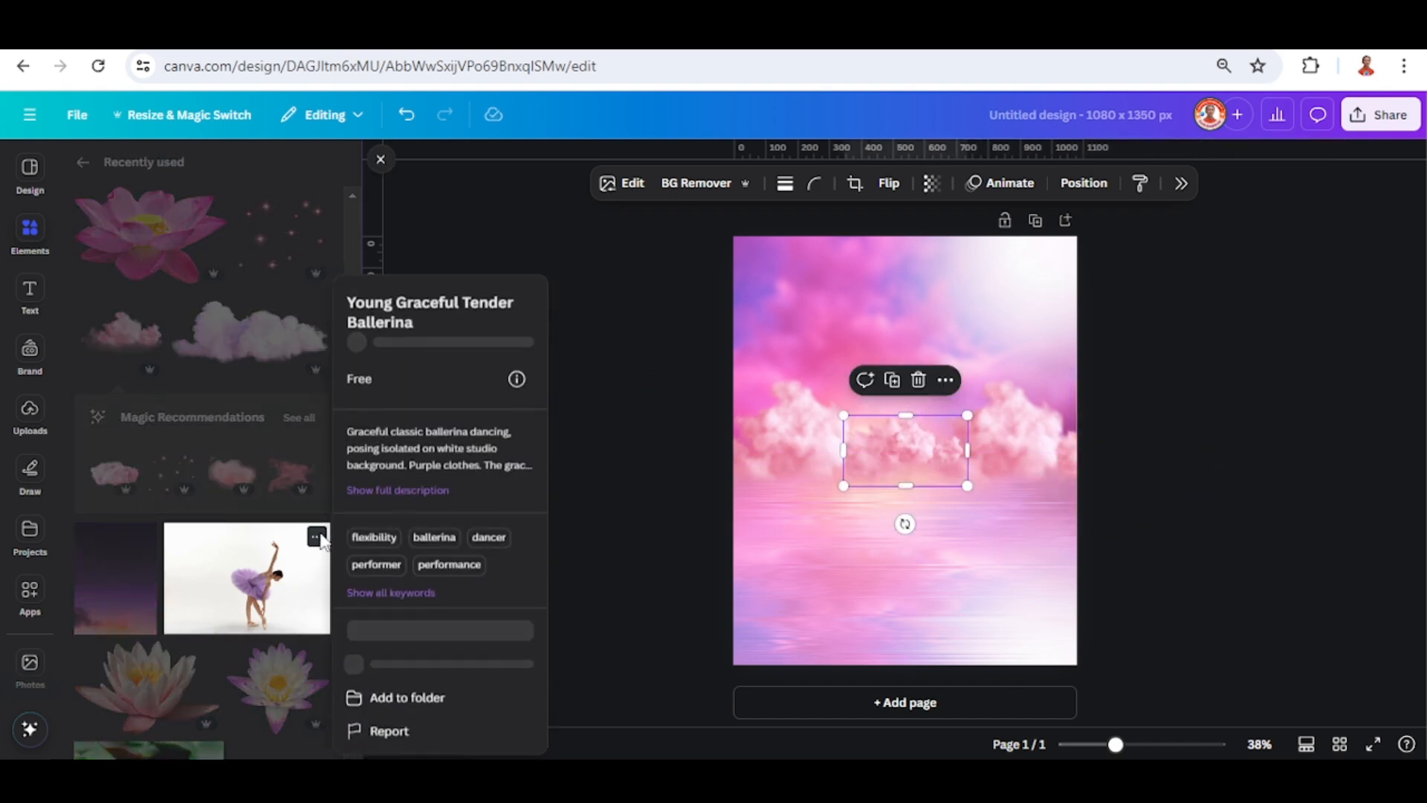
click(275, 587)
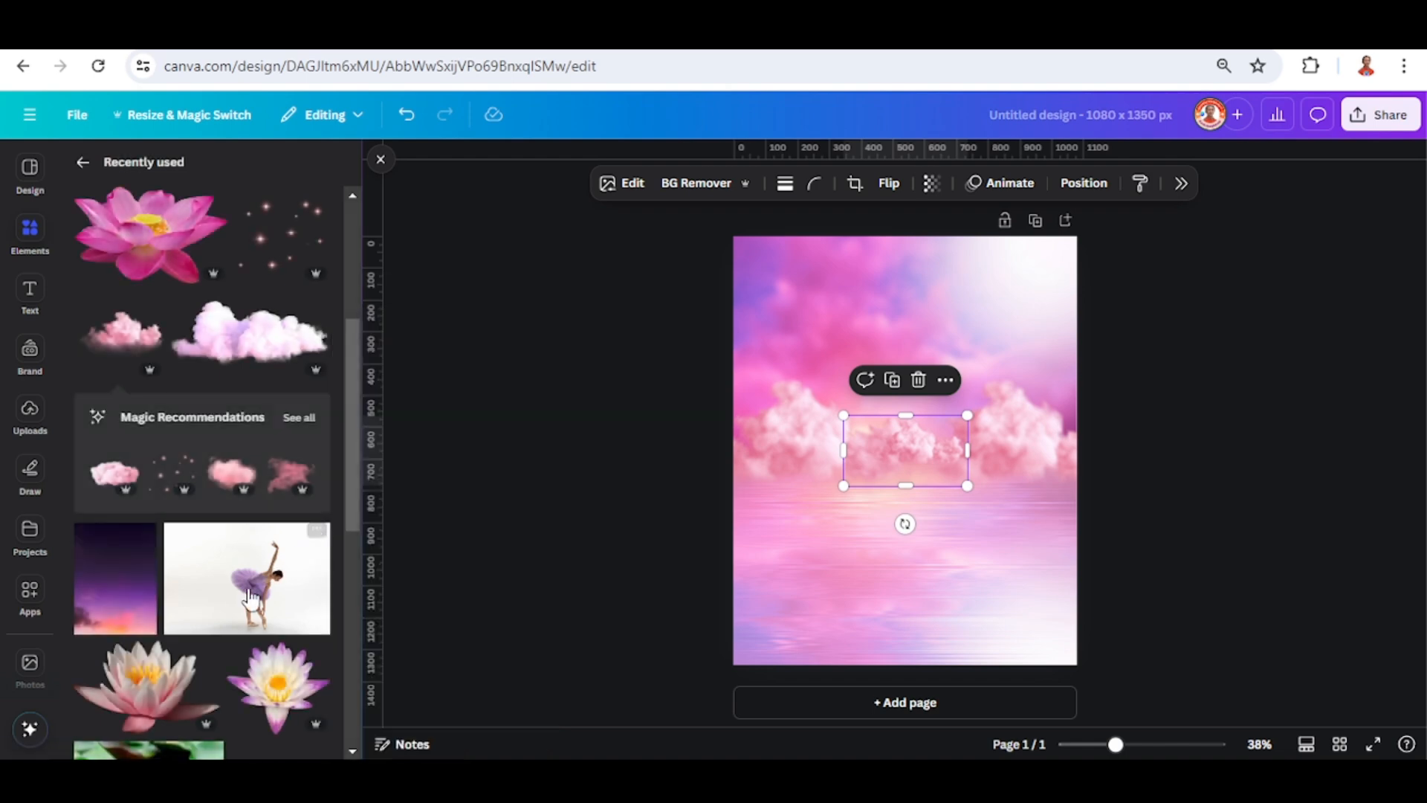
click(692, 194)
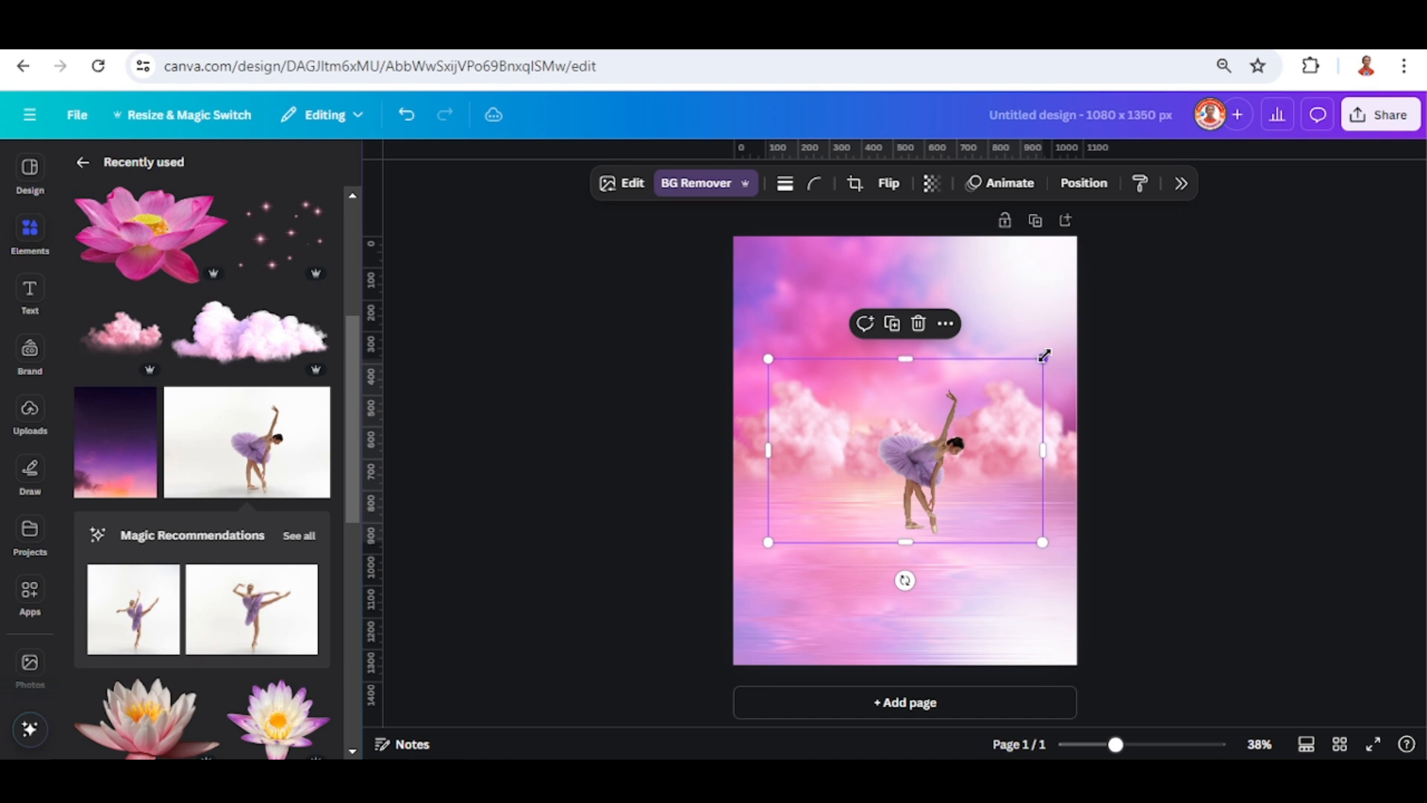
Enlarge the ballerina, position her standing on the water near the page center and crop the empty space at both sides
drag(1045, 355, 1198, 252)
drag(970, 378, 888, 368)
drag(653, 390, 790, 394)
drag(1090, 389, 1002, 390)
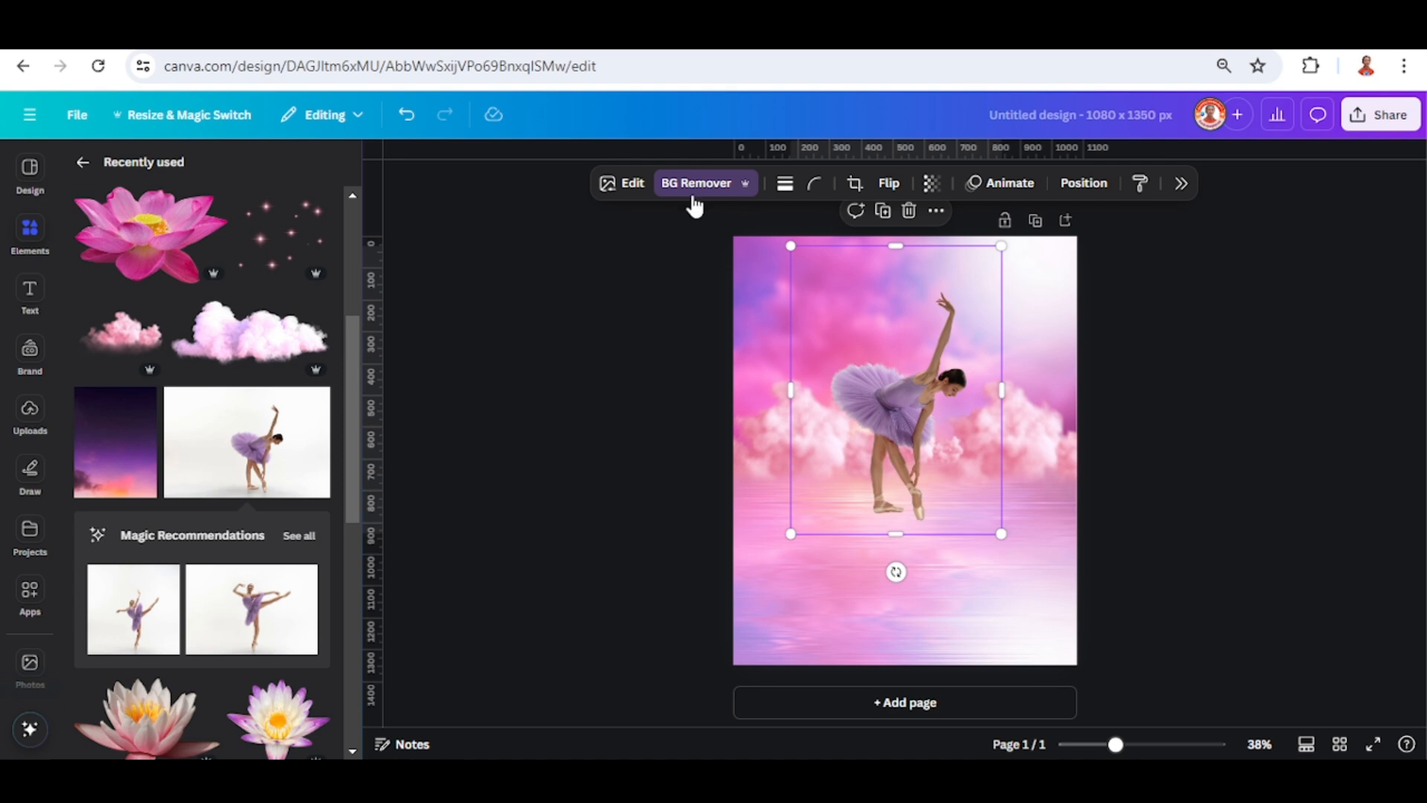
Duplicate the ballerina, flip the copy vertically and place it below her feet as a reflection
click(883, 213)
click(889, 183)
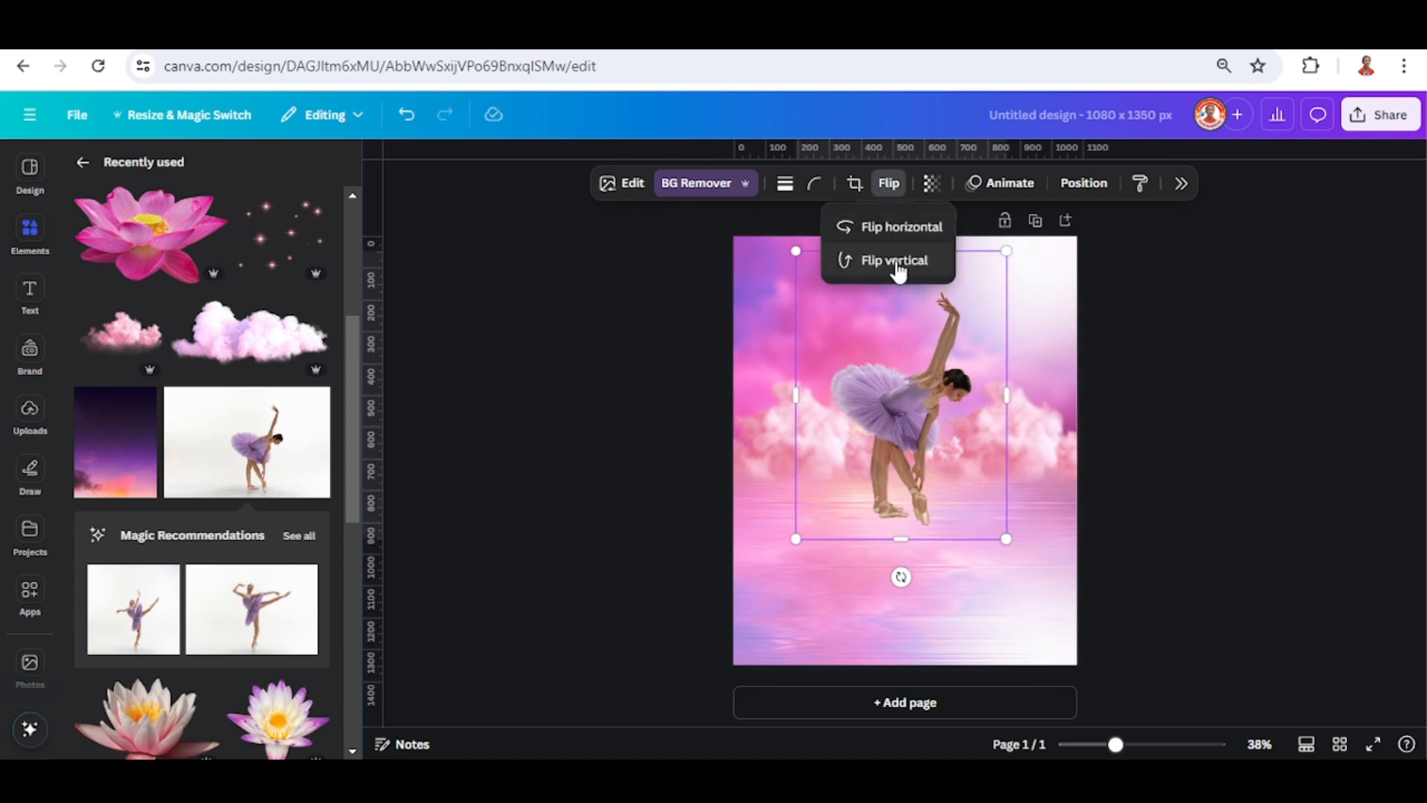
click(894, 260)
drag(899, 370, 891, 623)
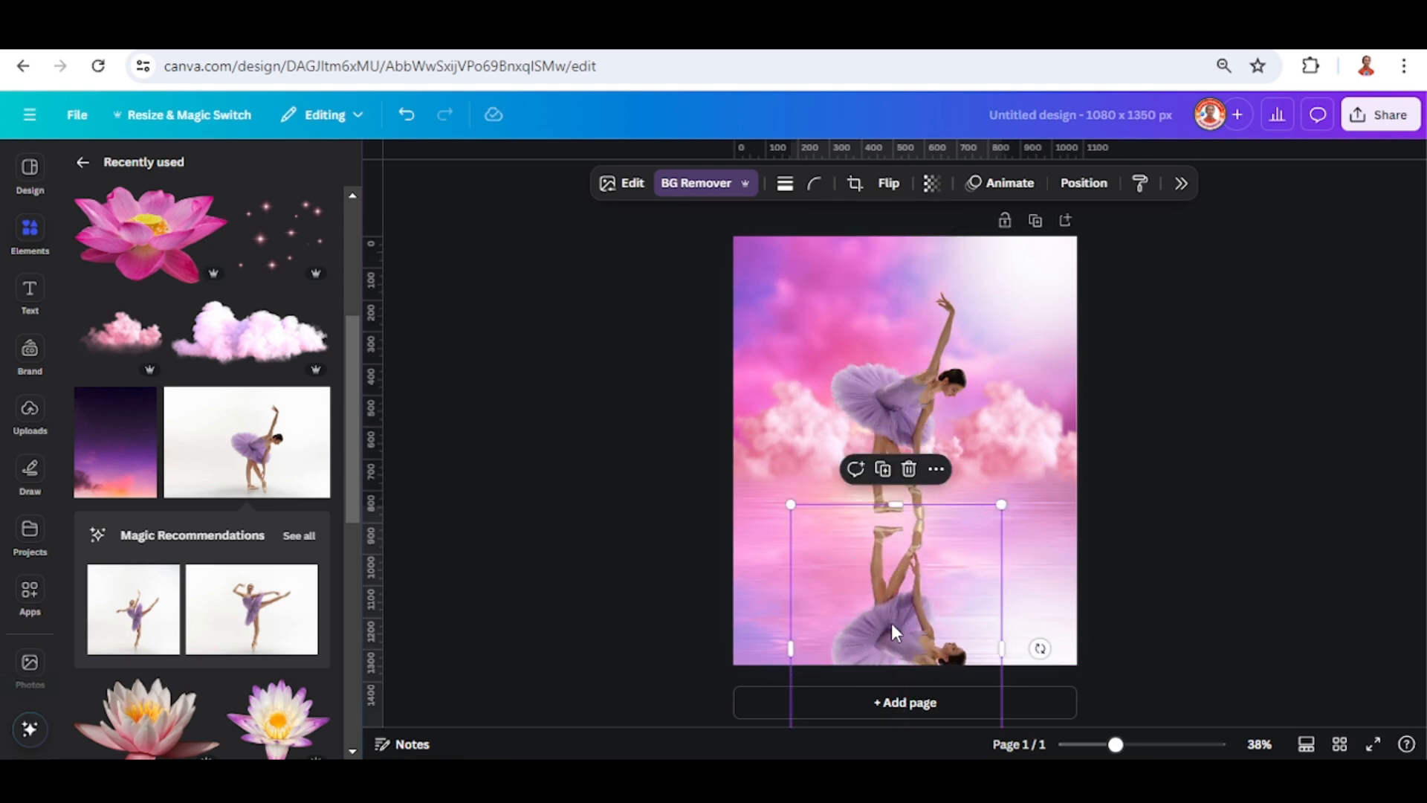
Apply the Minced Slice effect to the ballerina's reflection with an offset of 0.01 and save it
click(632, 183)
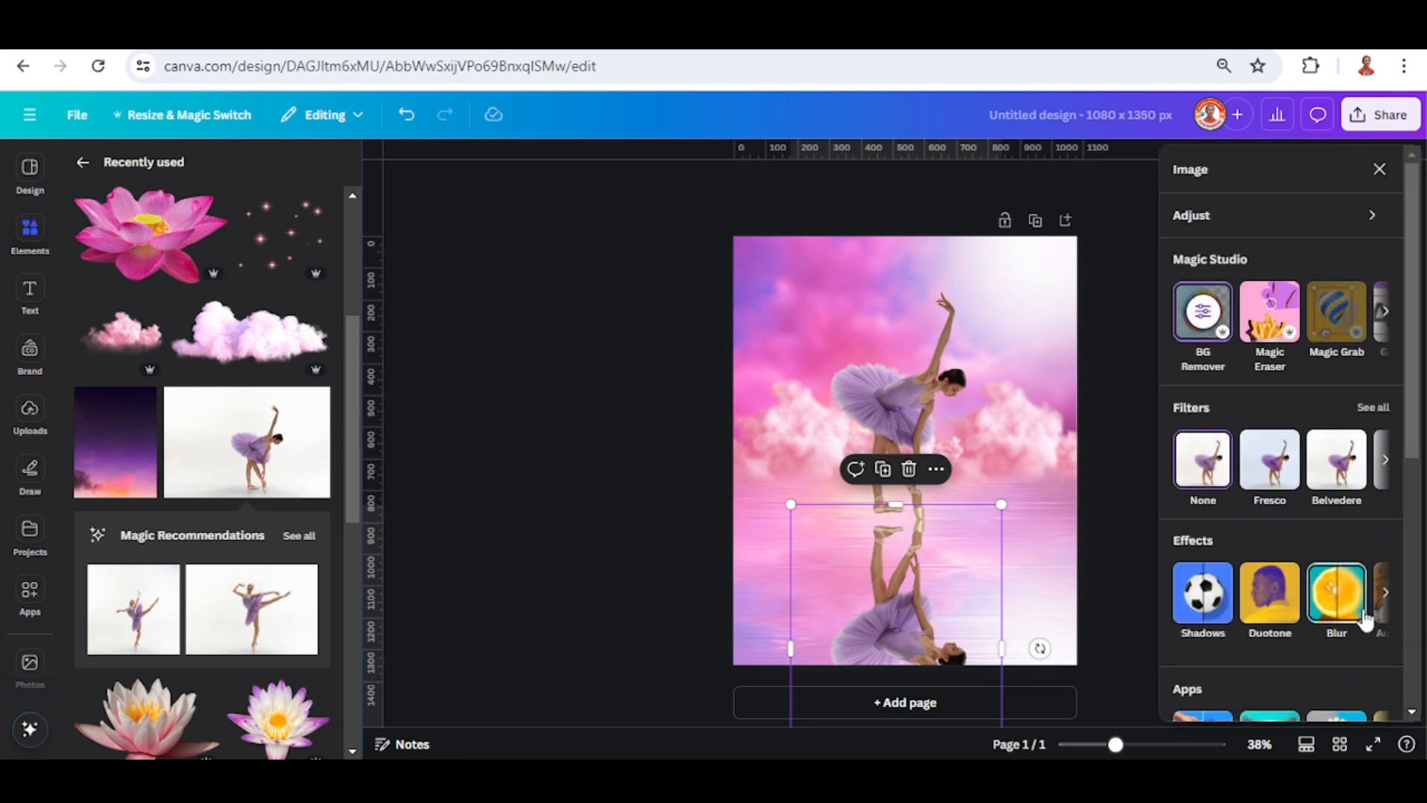
scroll(1371, 625, down, 2)
click(1385, 634)
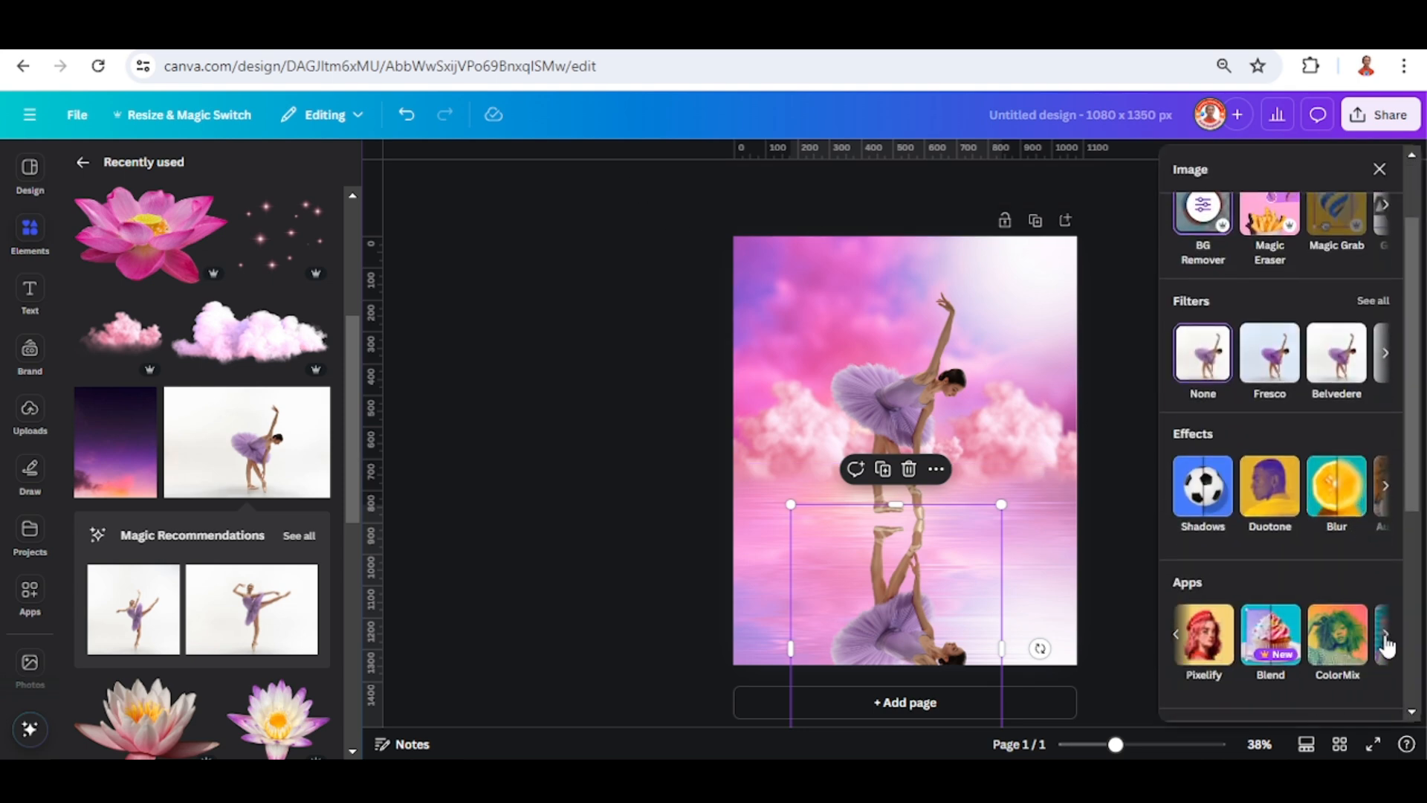
click(1385, 636)
click(1269, 635)
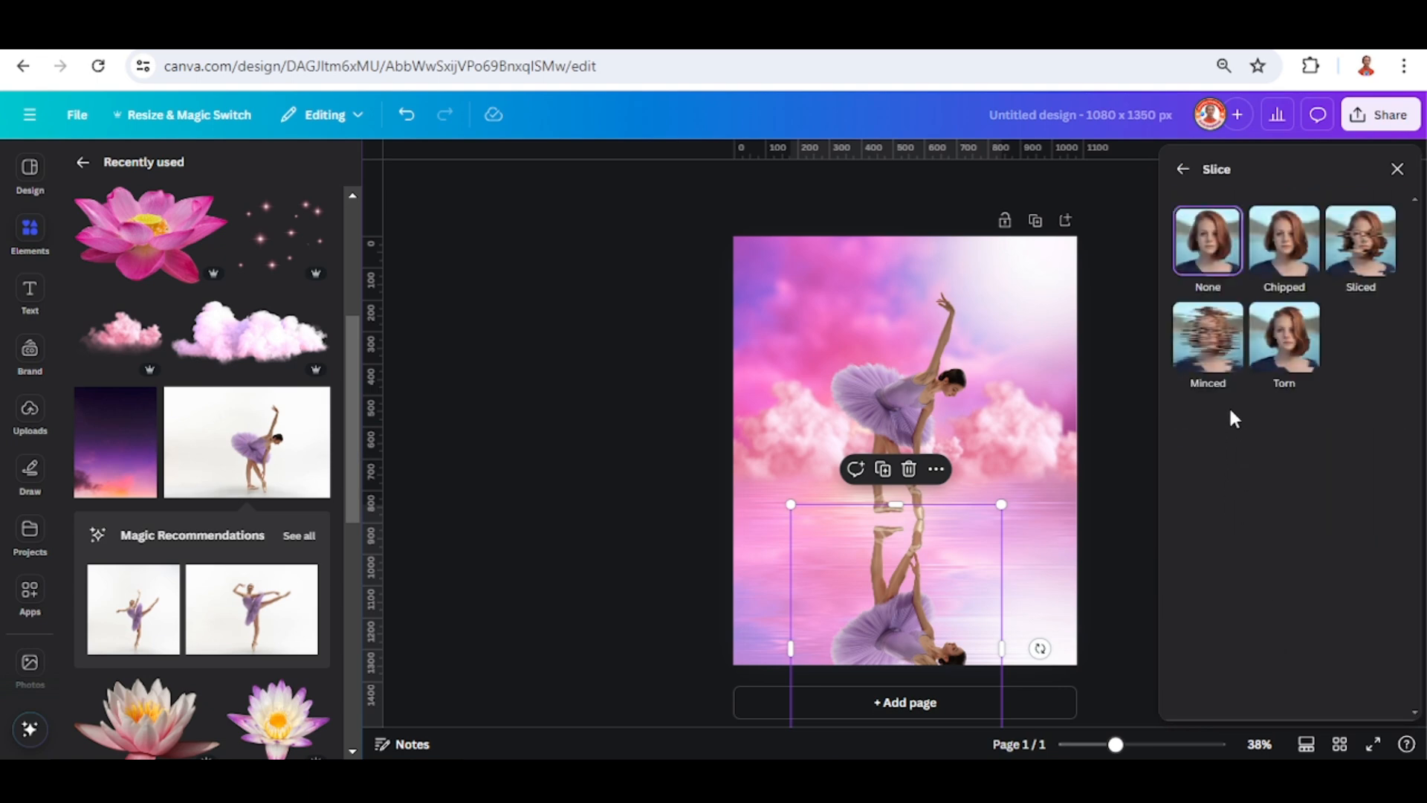
click(1212, 343)
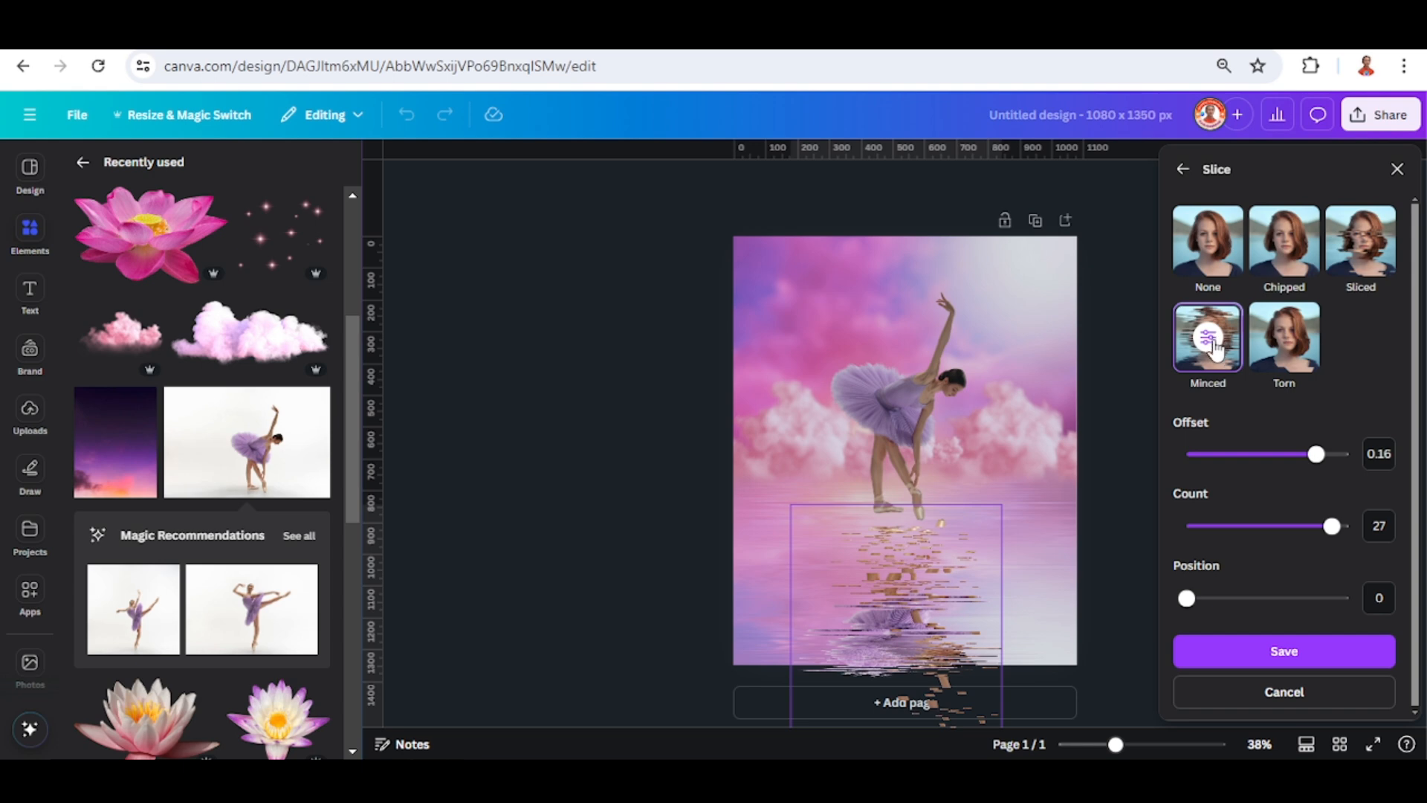
drag(1317, 464, 1197, 464)
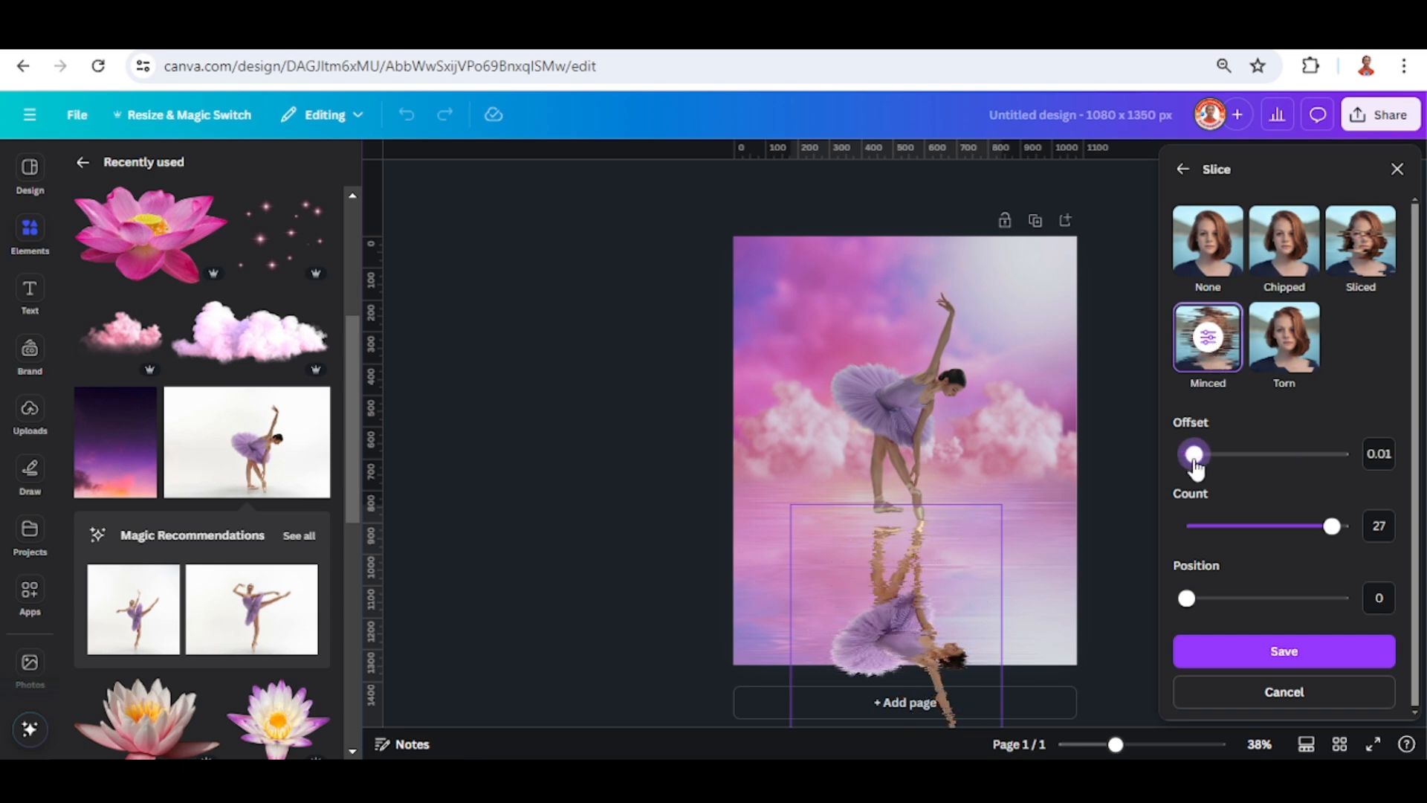
click(1285, 653)
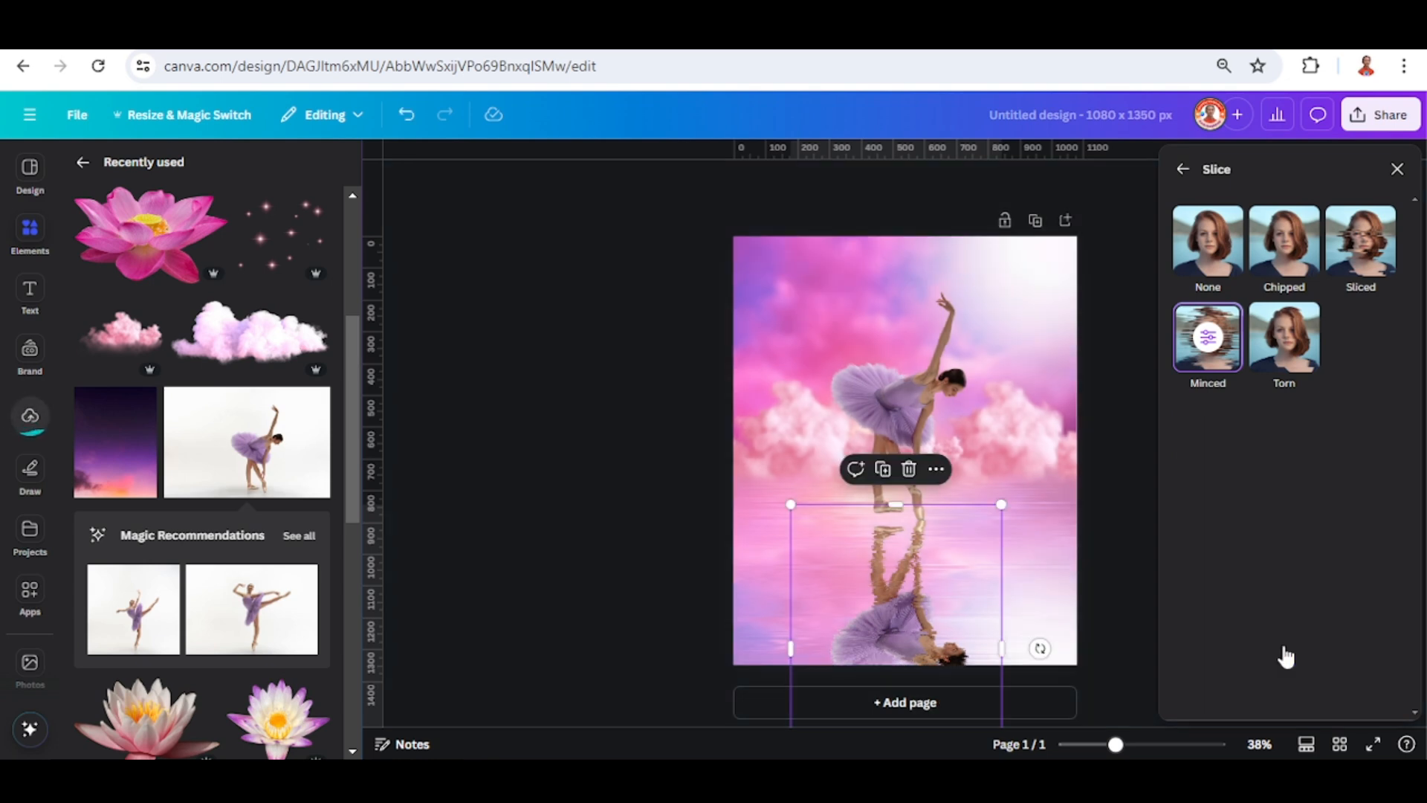
click(1397, 169)
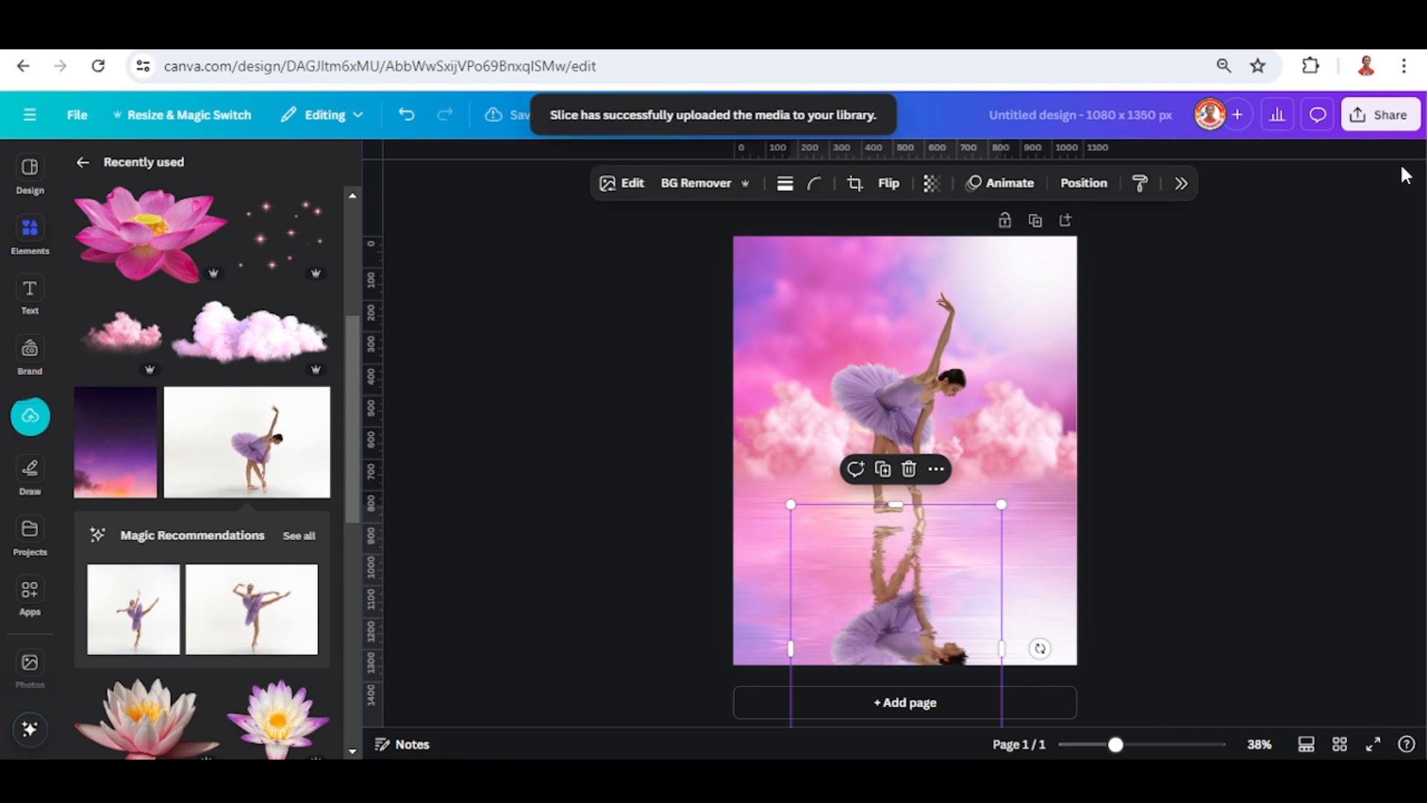
Set the ballerina reflection's transparency to 60 and the standing ballerina's brightness to 25
click(932, 183)
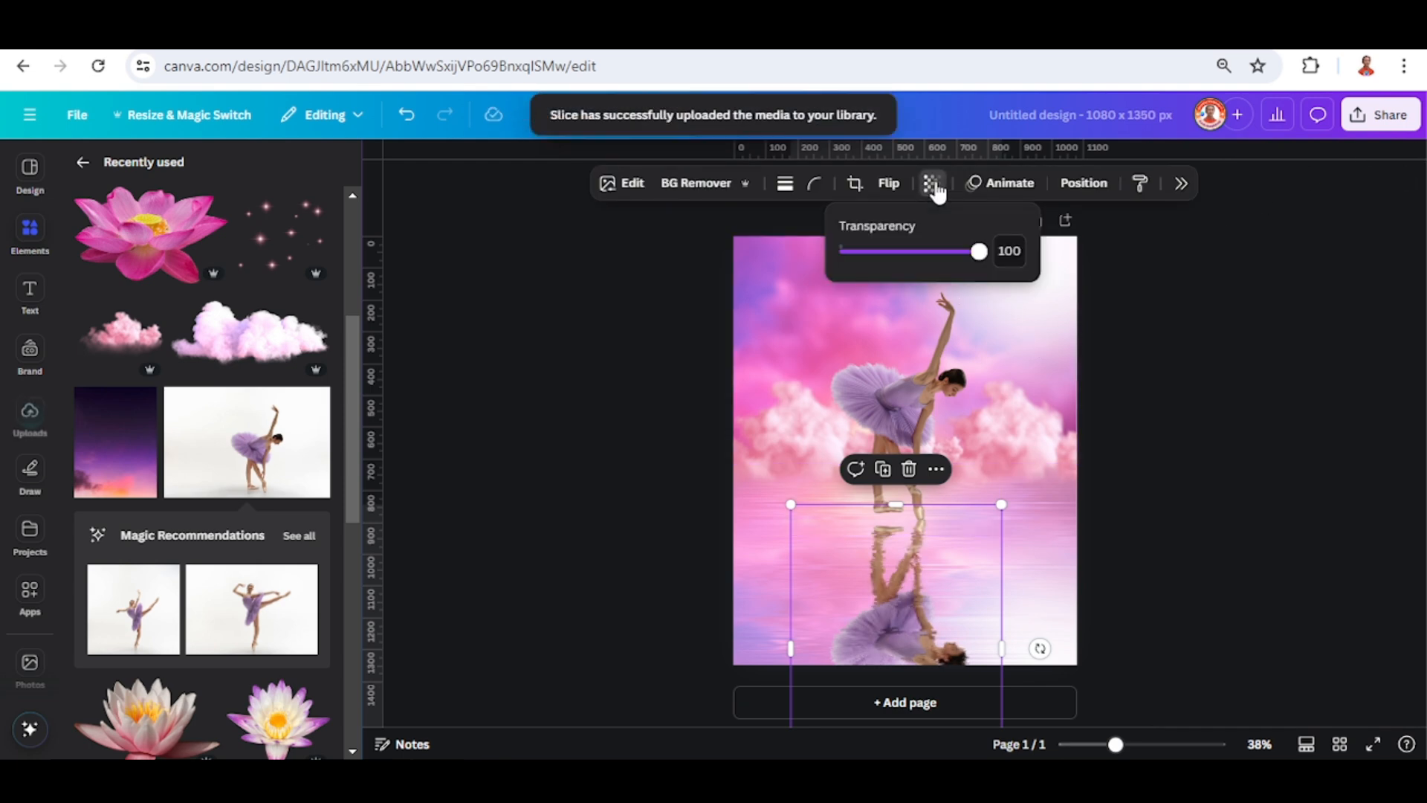
drag(979, 266, 922, 266)
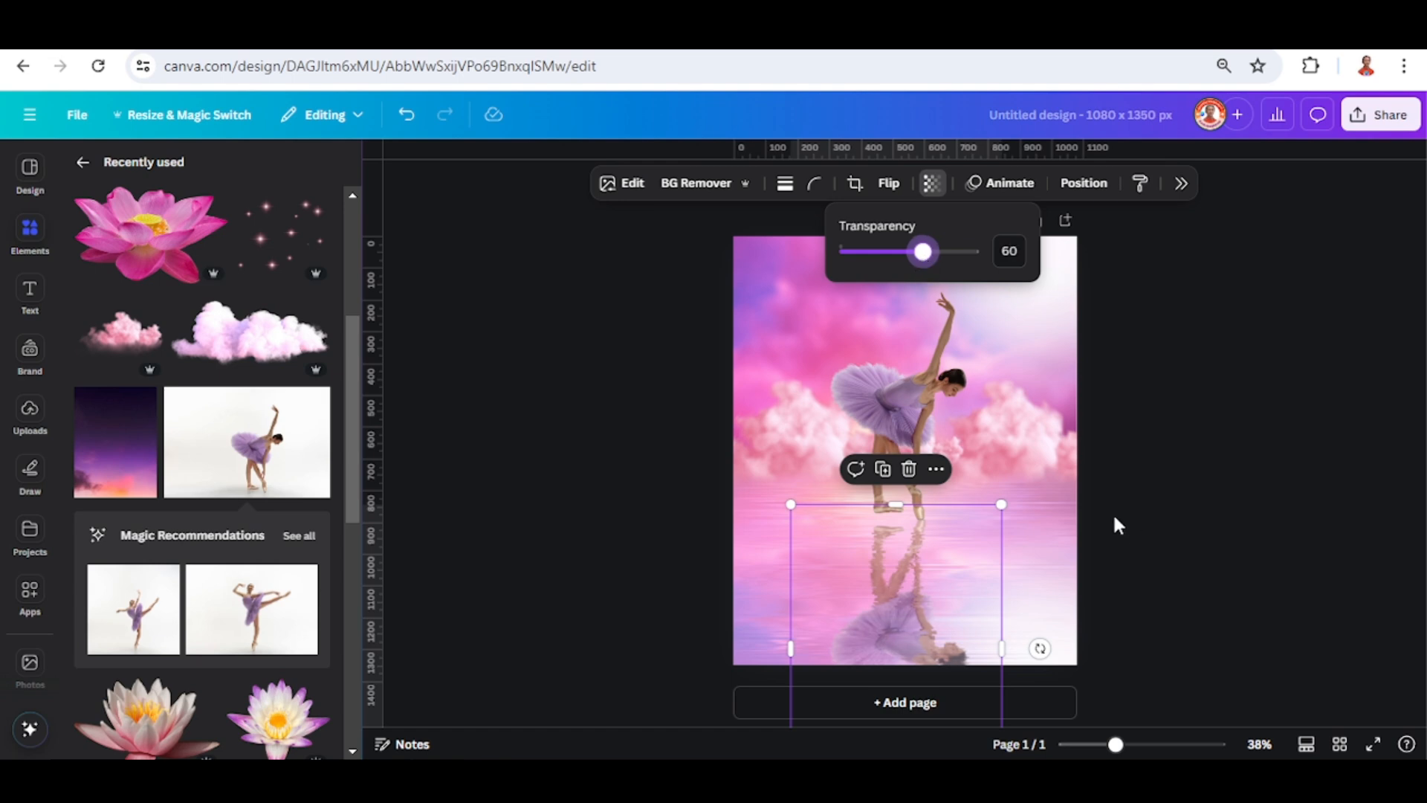
click(931, 397)
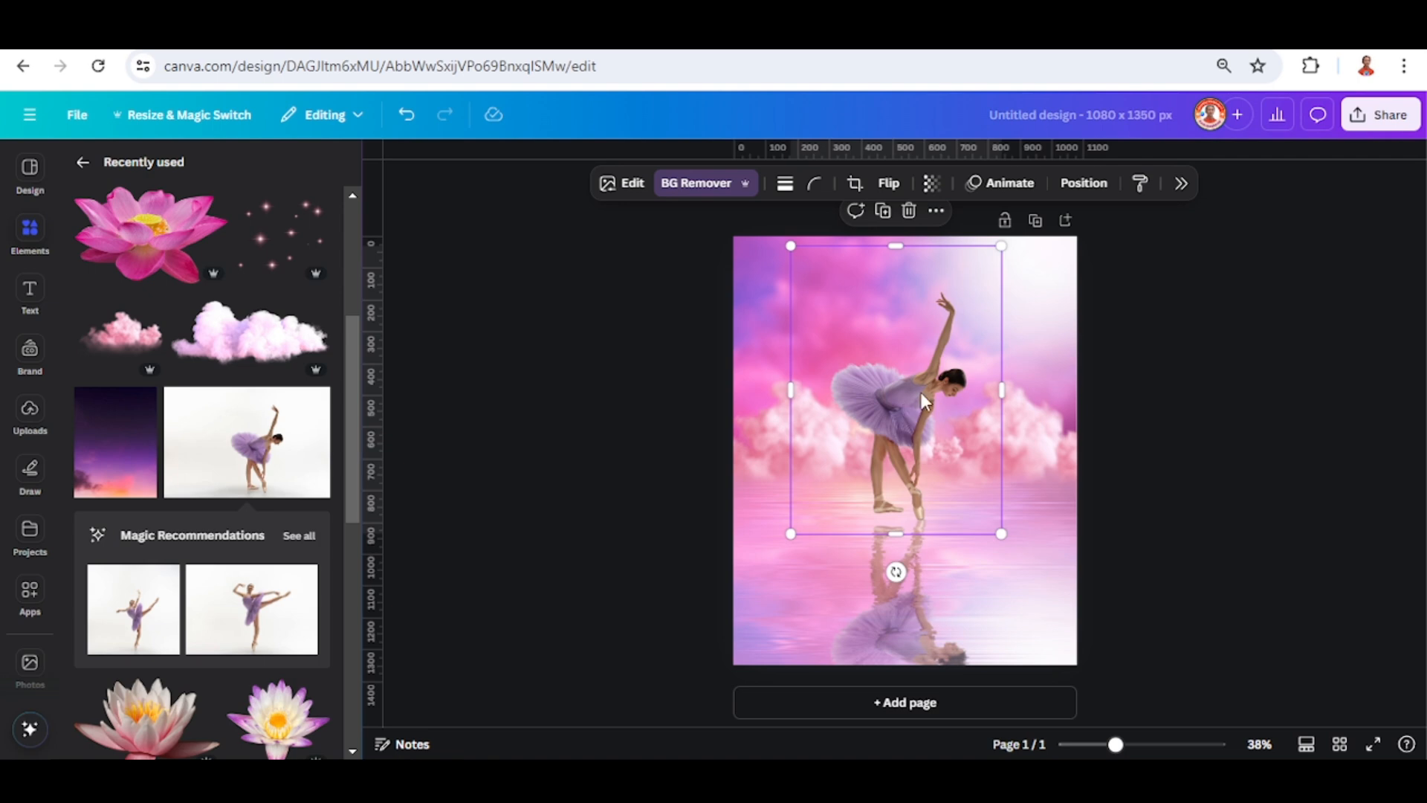
click(628, 184)
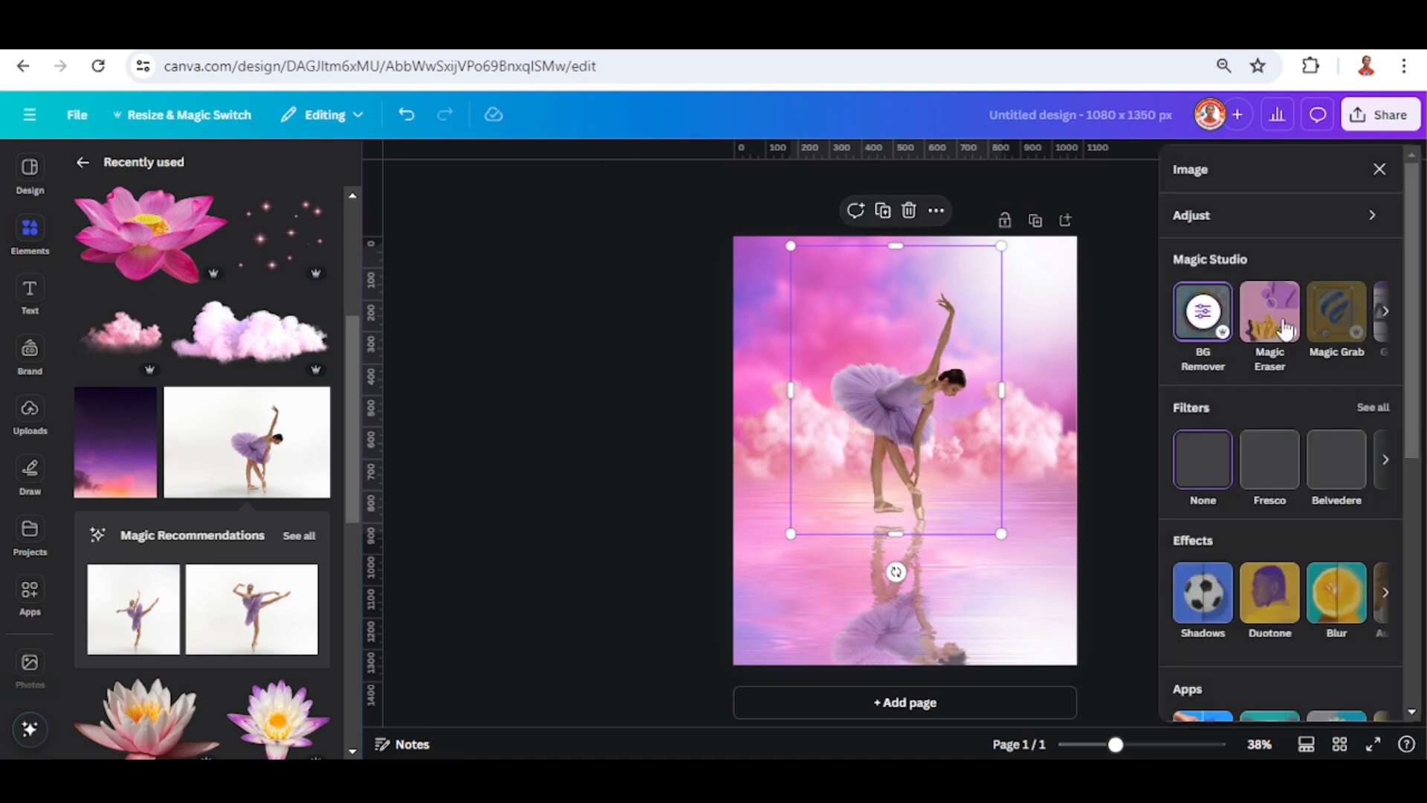
click(1245, 220)
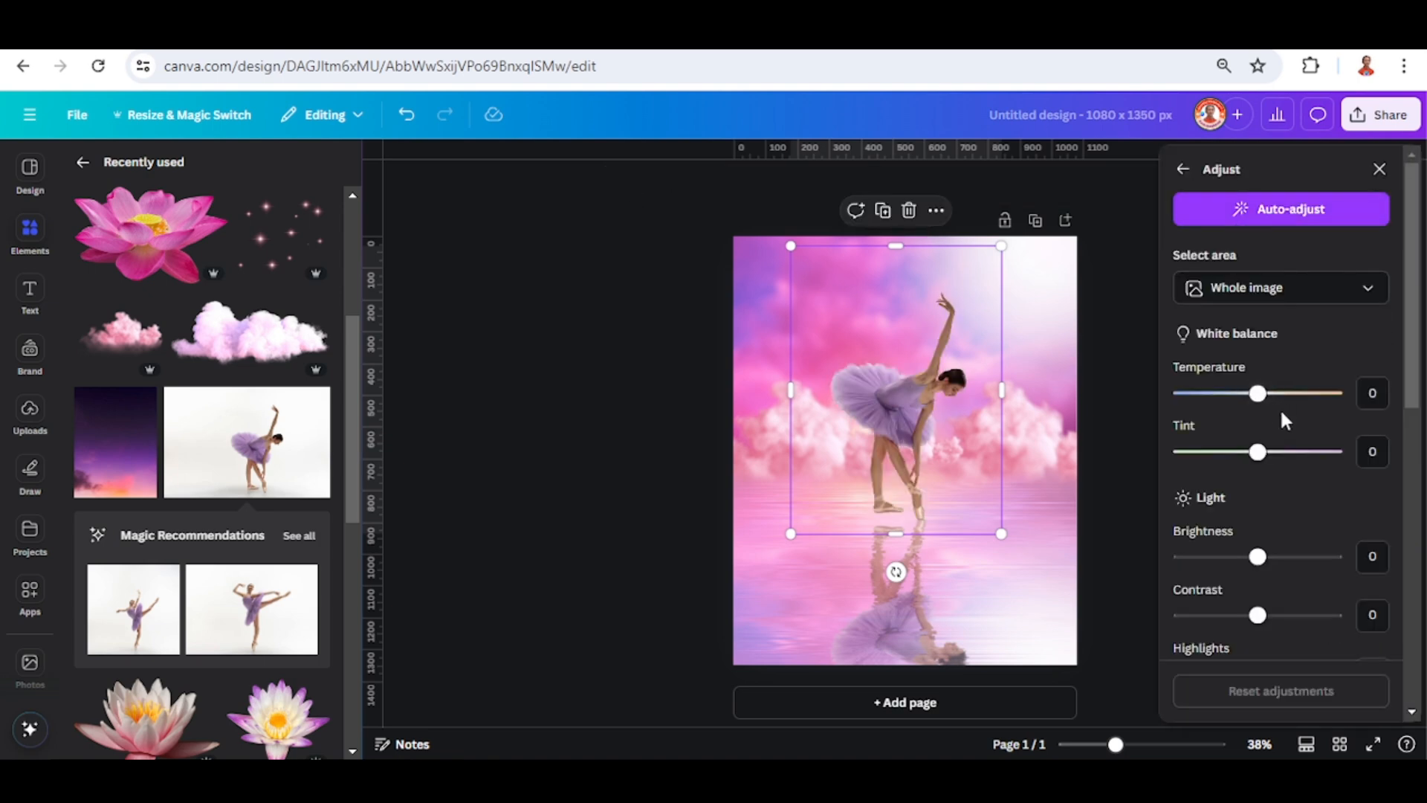
click(1280, 559)
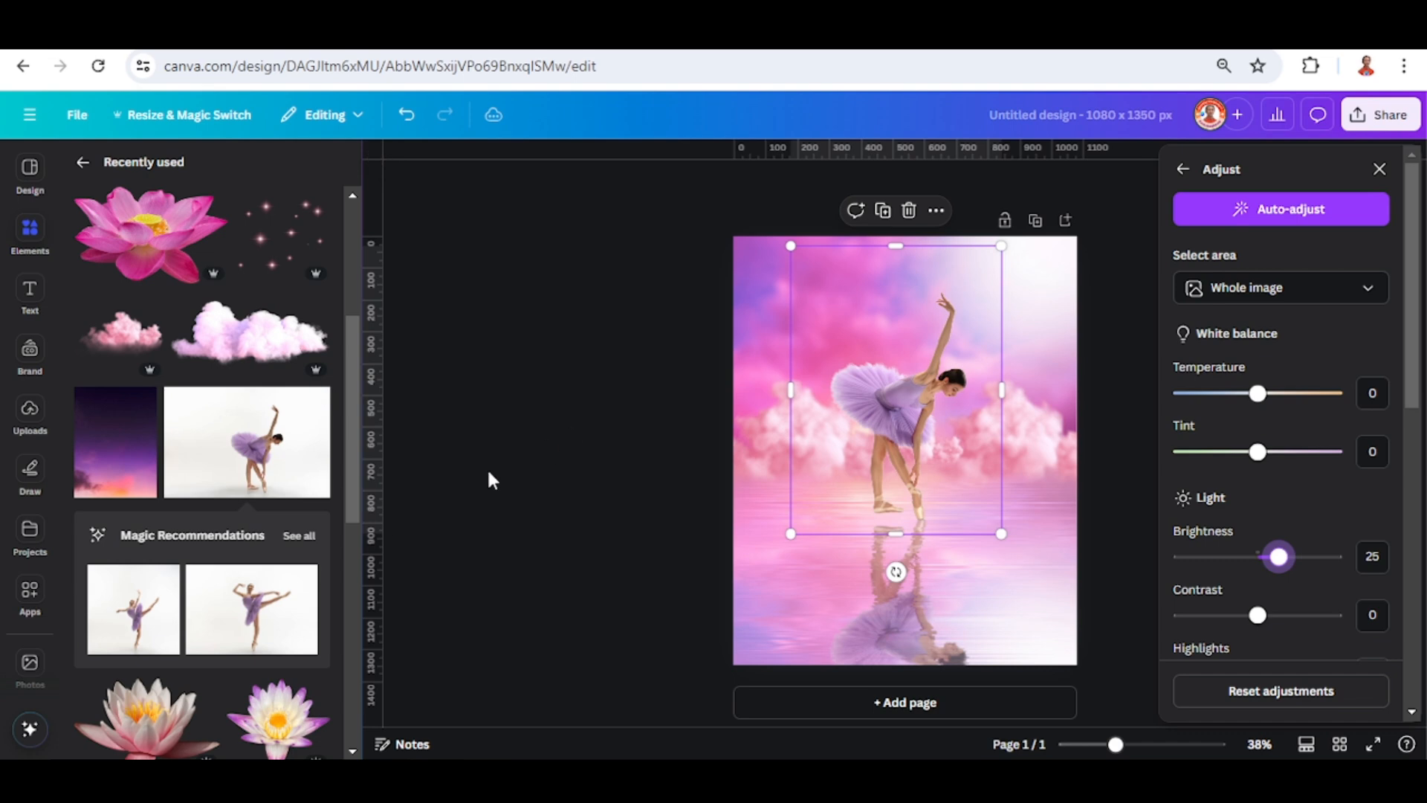
Add the white, green and pink paper boat photos and spread them apart over the page
scroll(216, 510, up, 5)
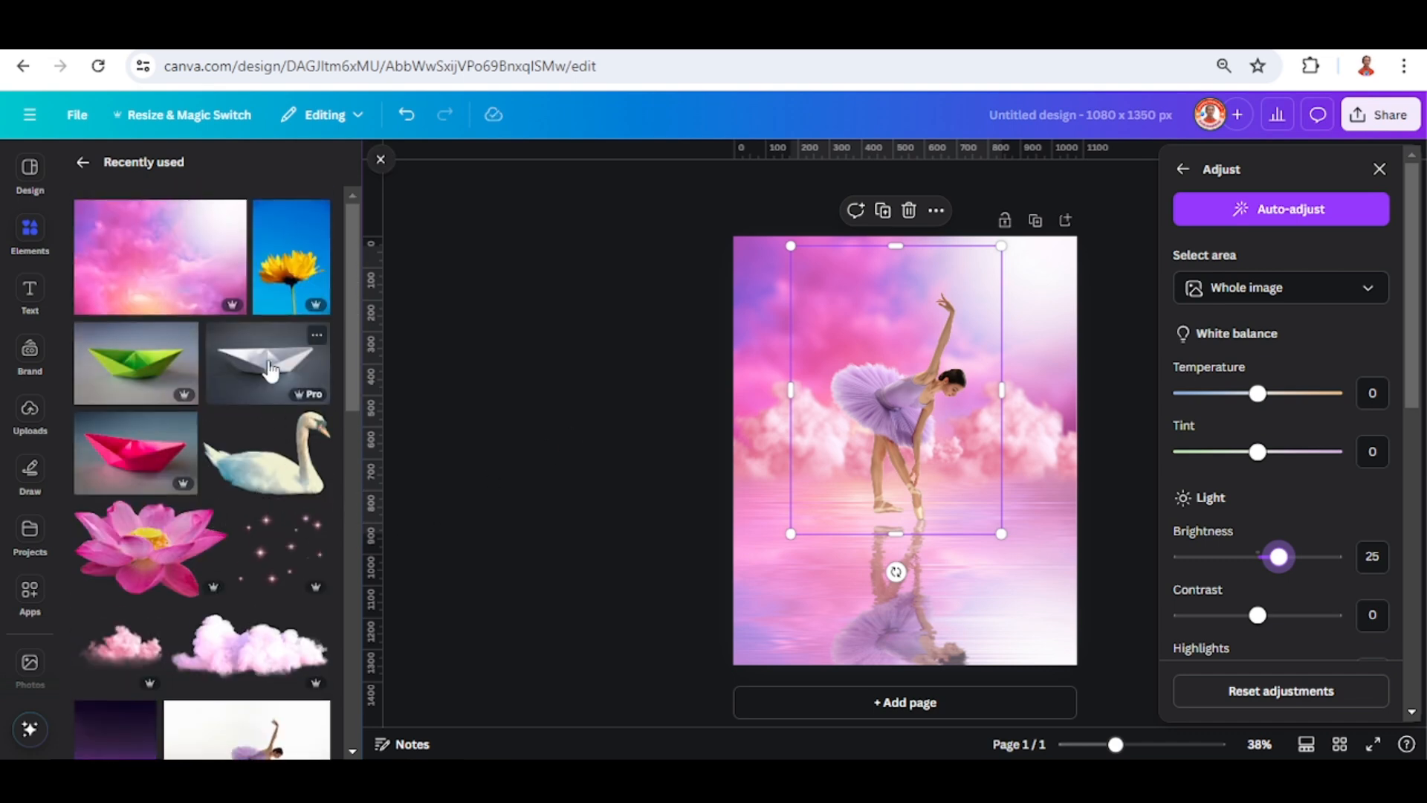
click(317, 338)
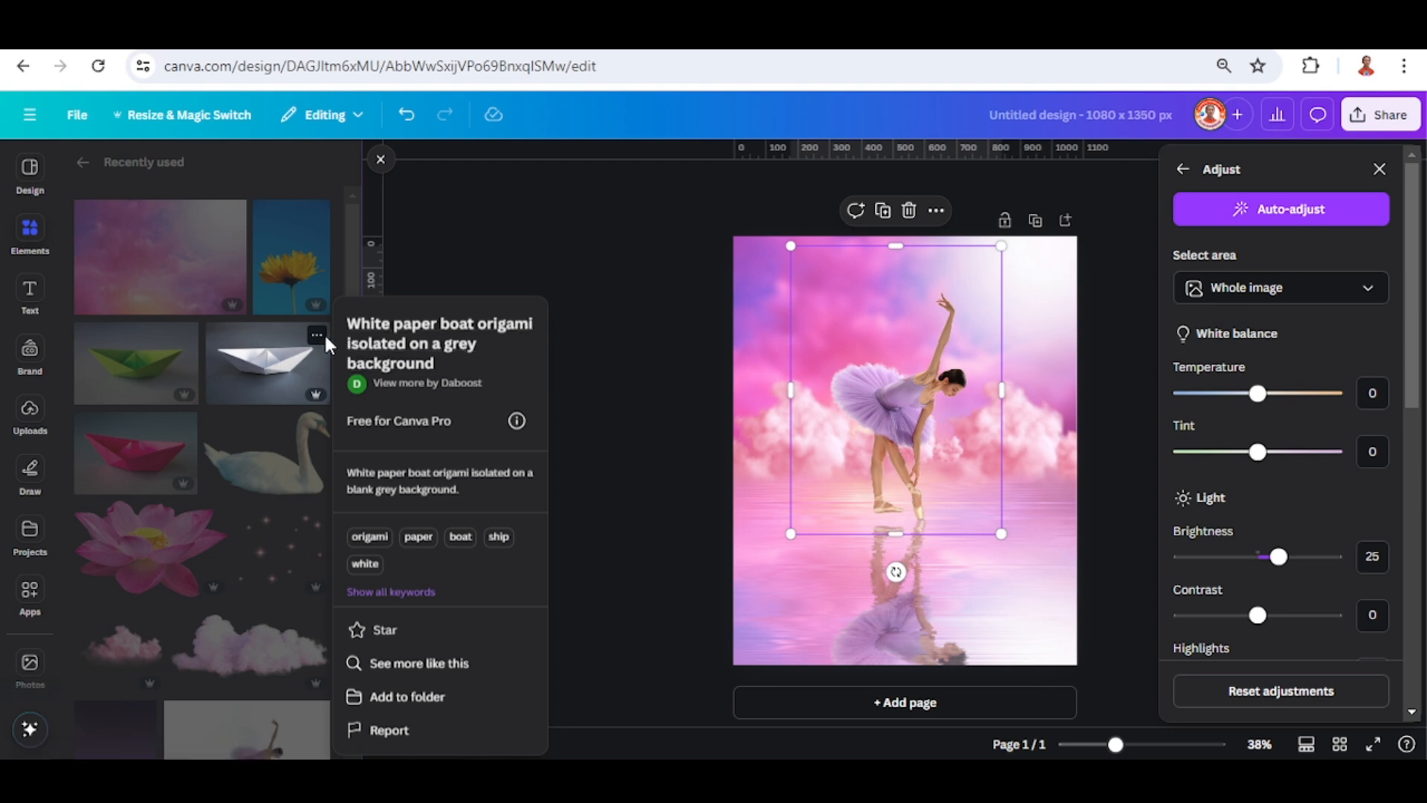
click(319, 332)
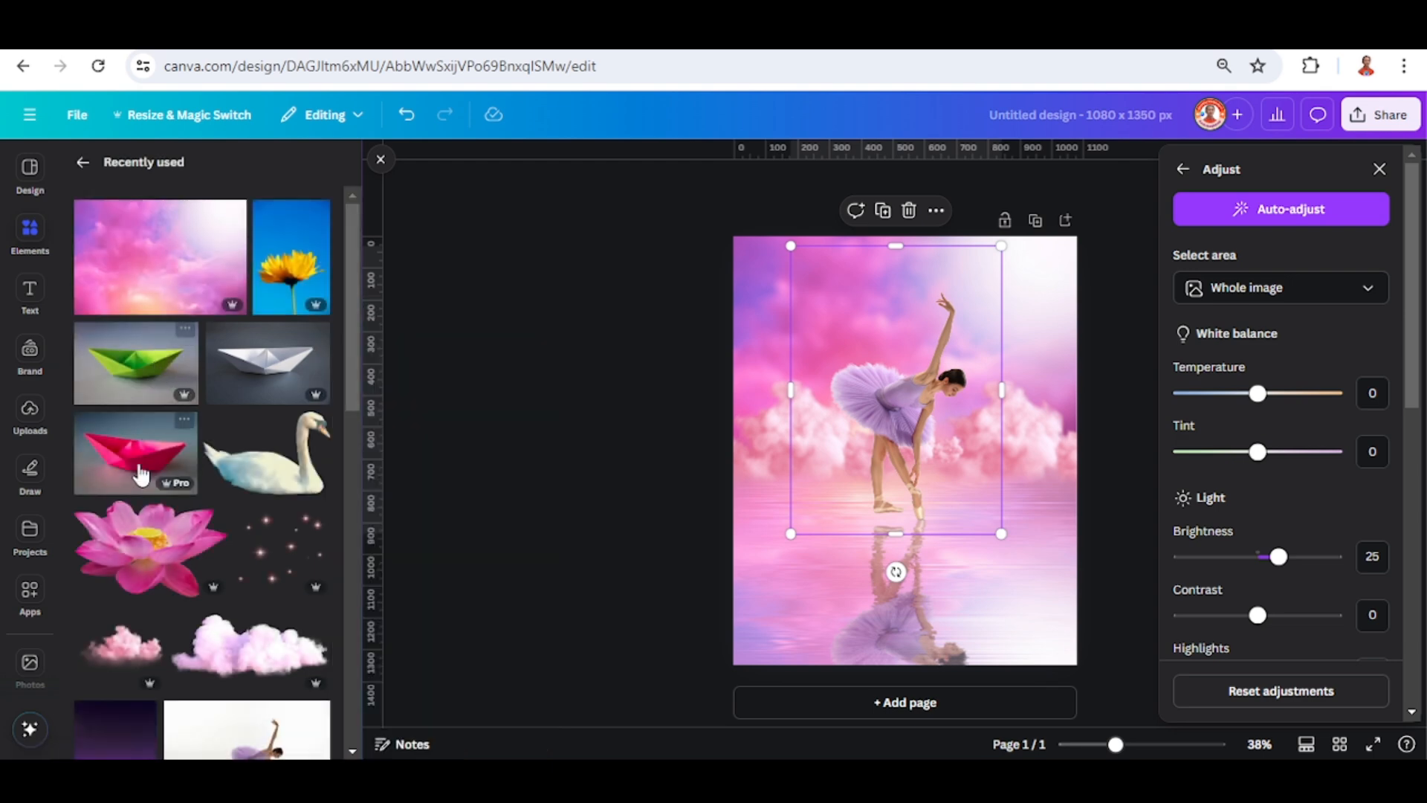
click(297, 368)
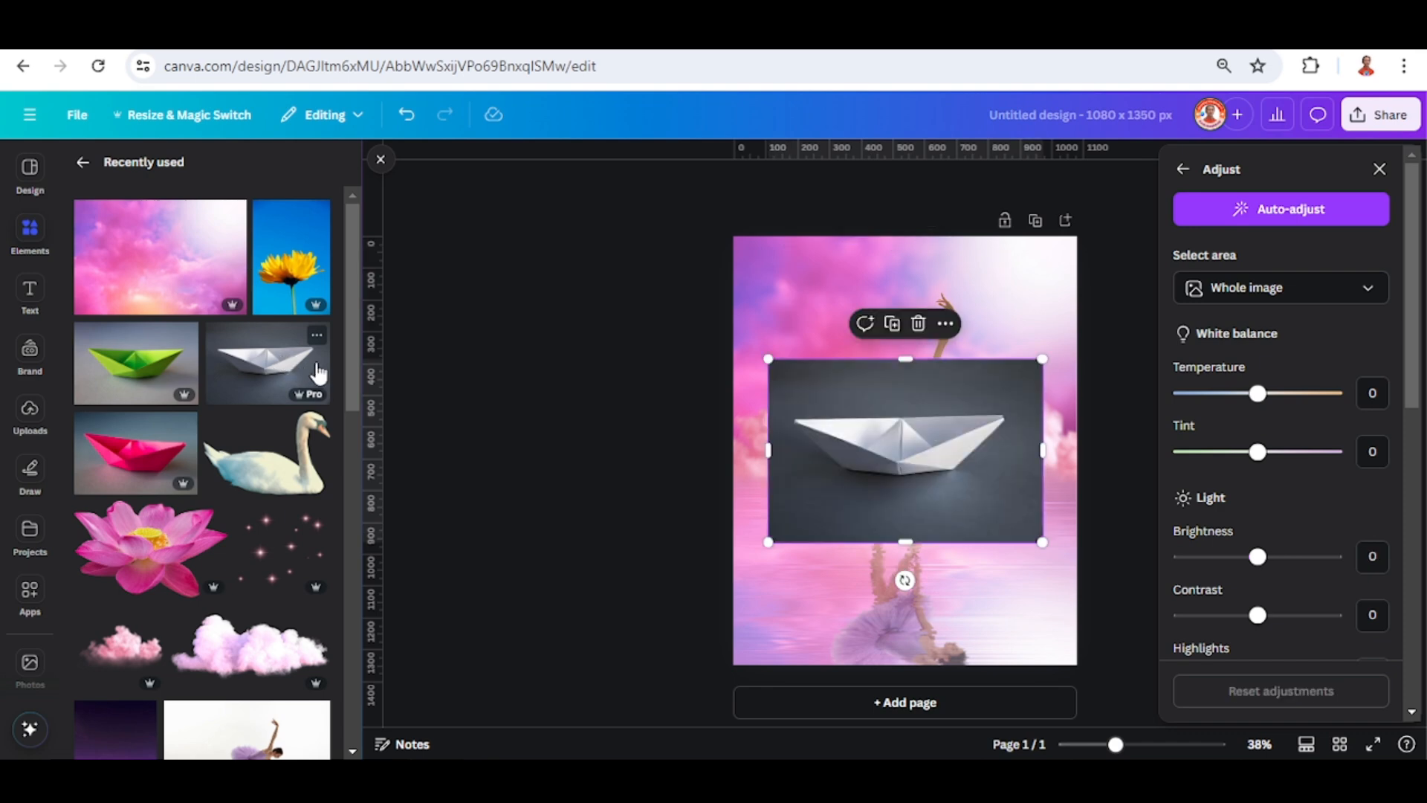
click(142, 372)
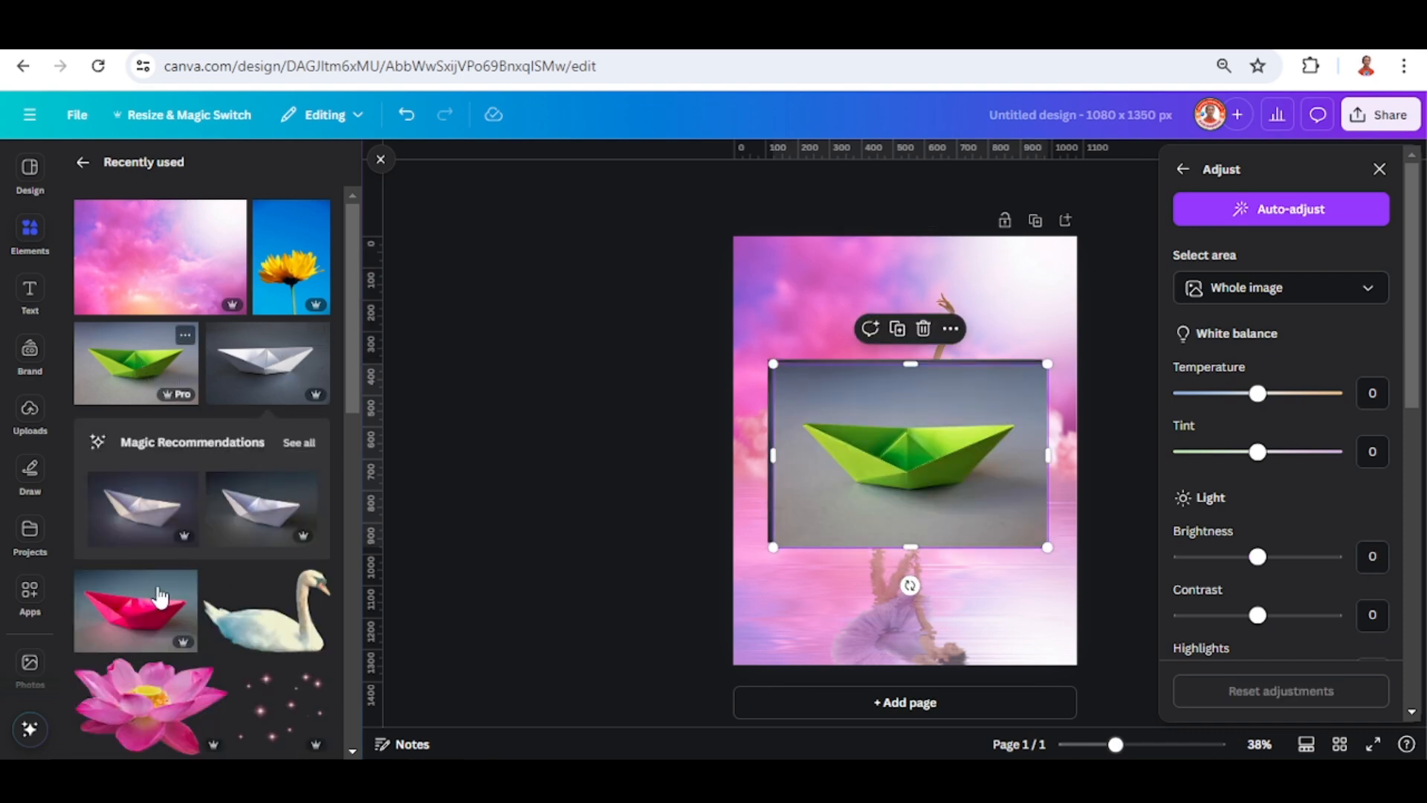
click(143, 624)
drag(833, 597, 840, 584)
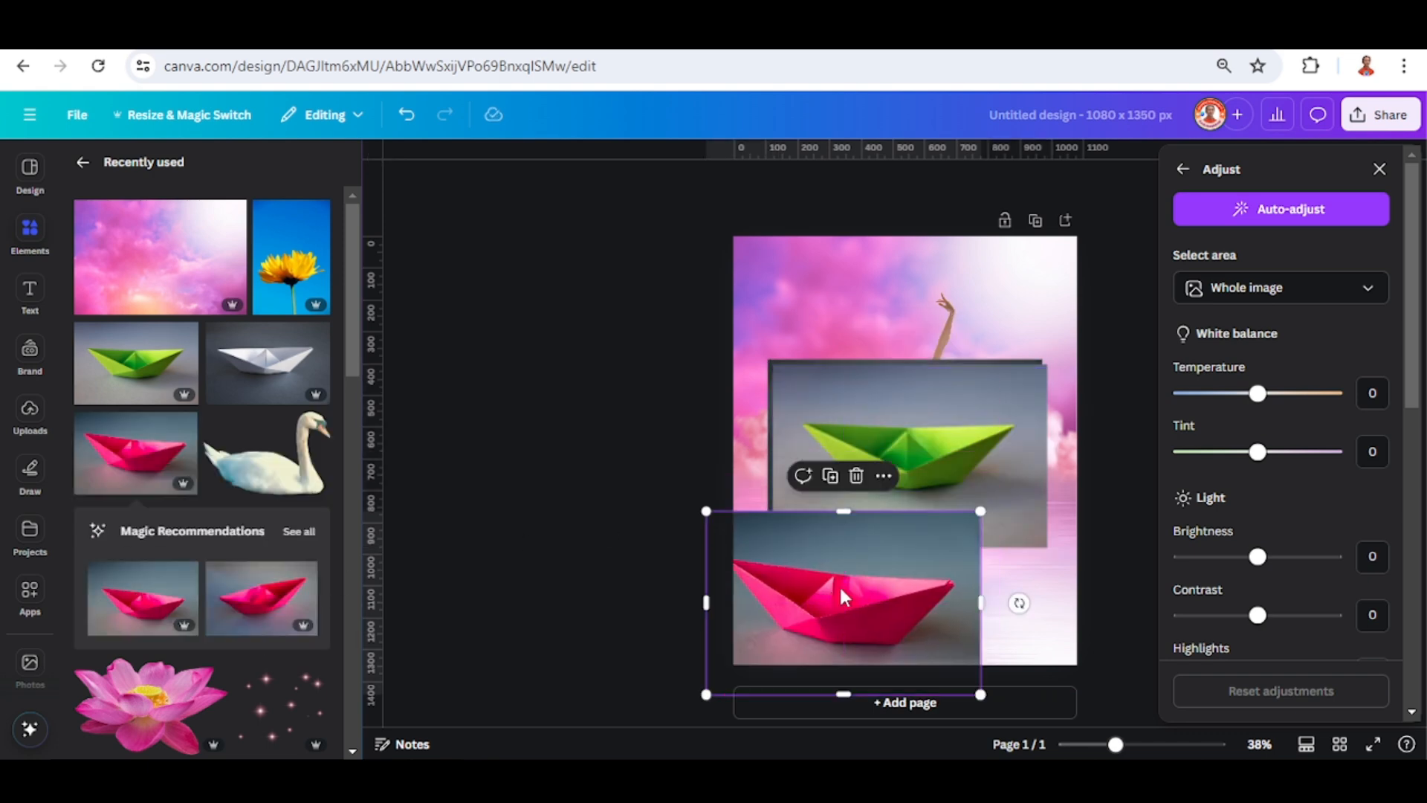
drag(944, 452, 1093, 320)
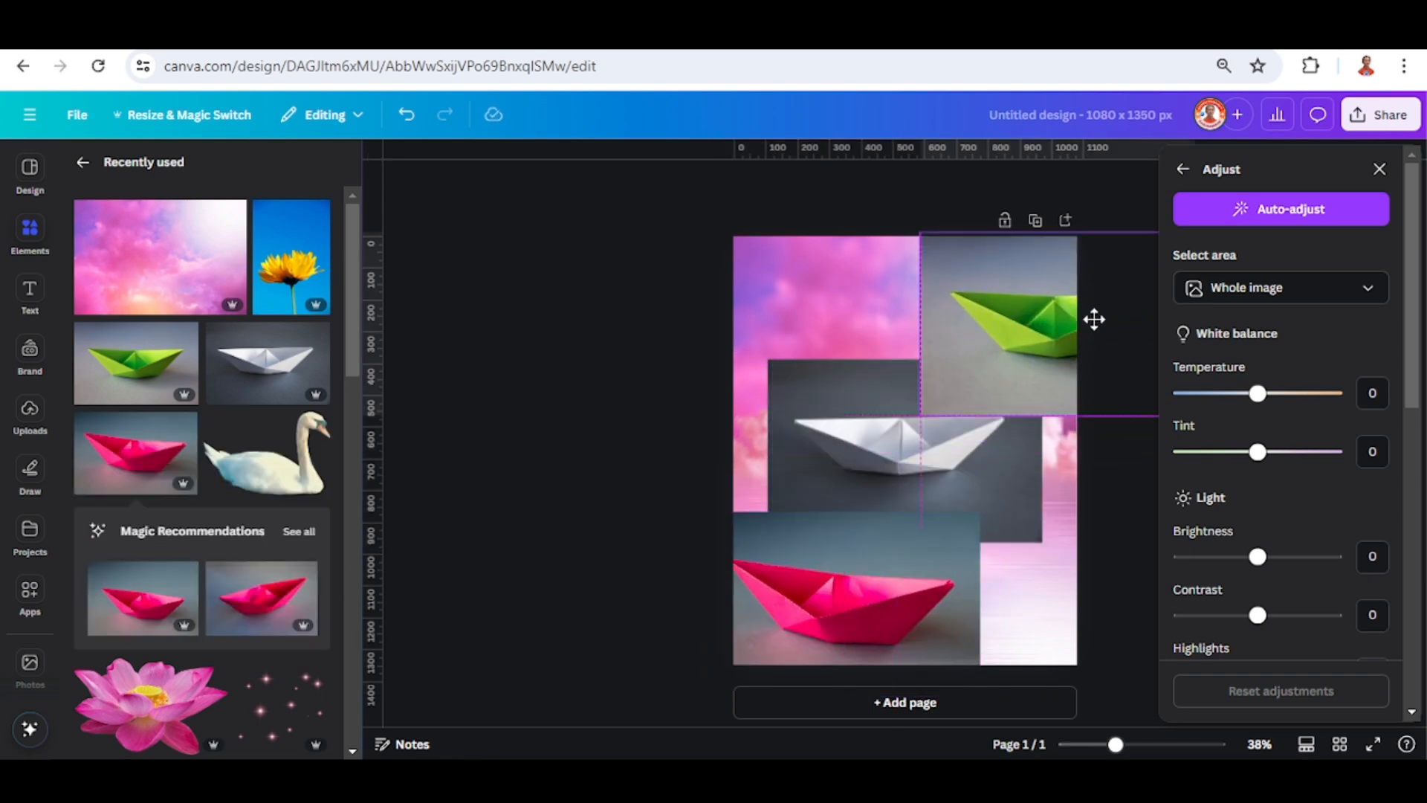
Remove the backgrounds of the green, white and pink paper boat photos
click(1379, 169)
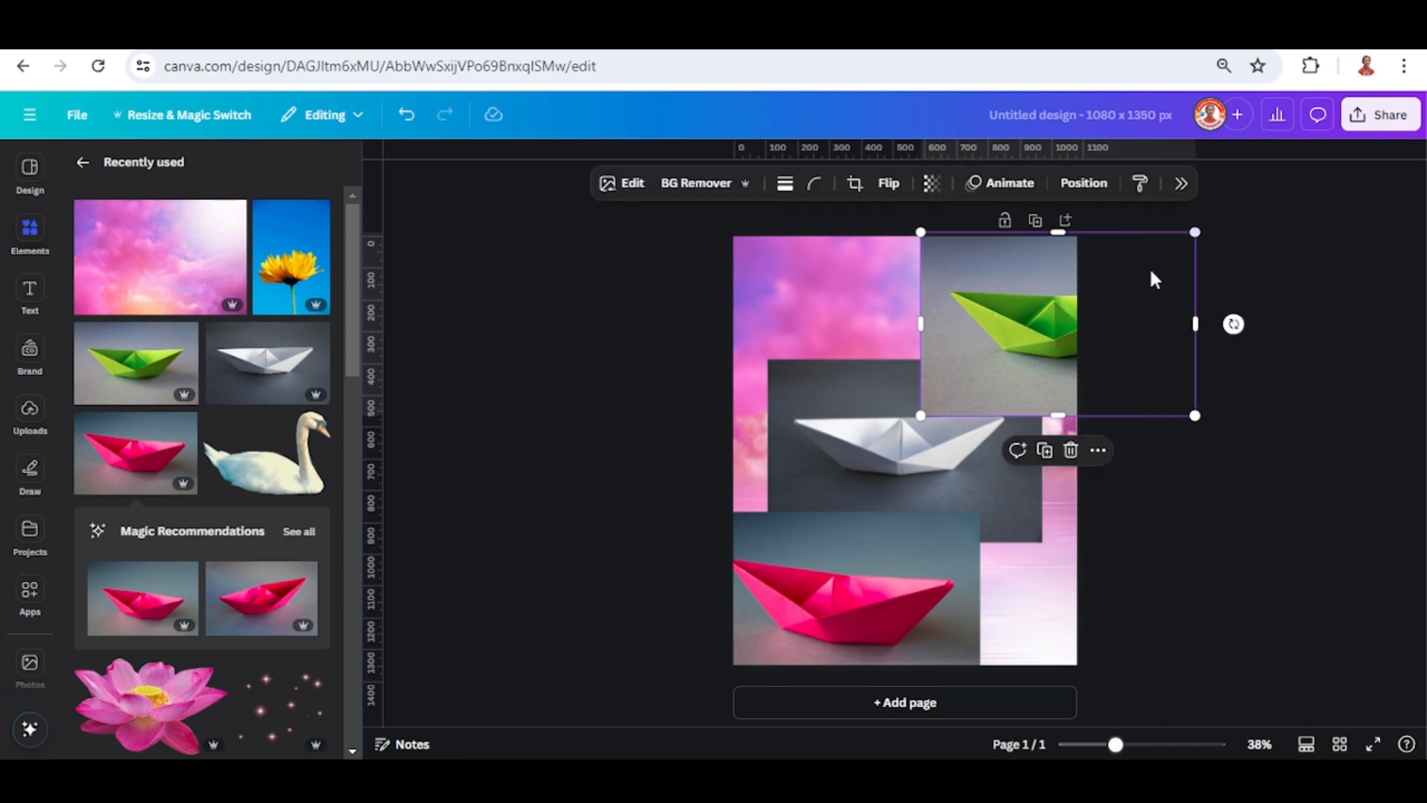
click(701, 186)
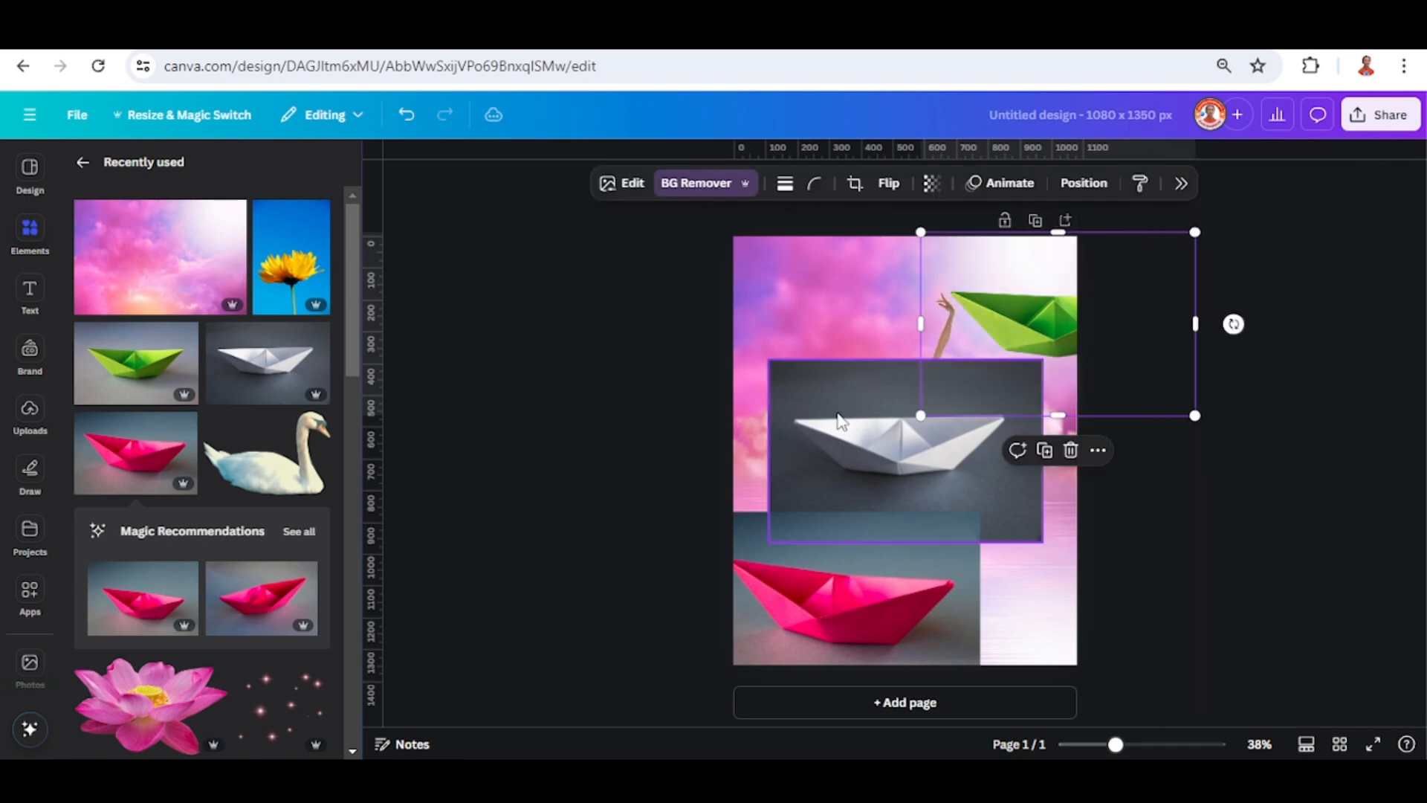
click(828, 376)
click(684, 186)
click(836, 572)
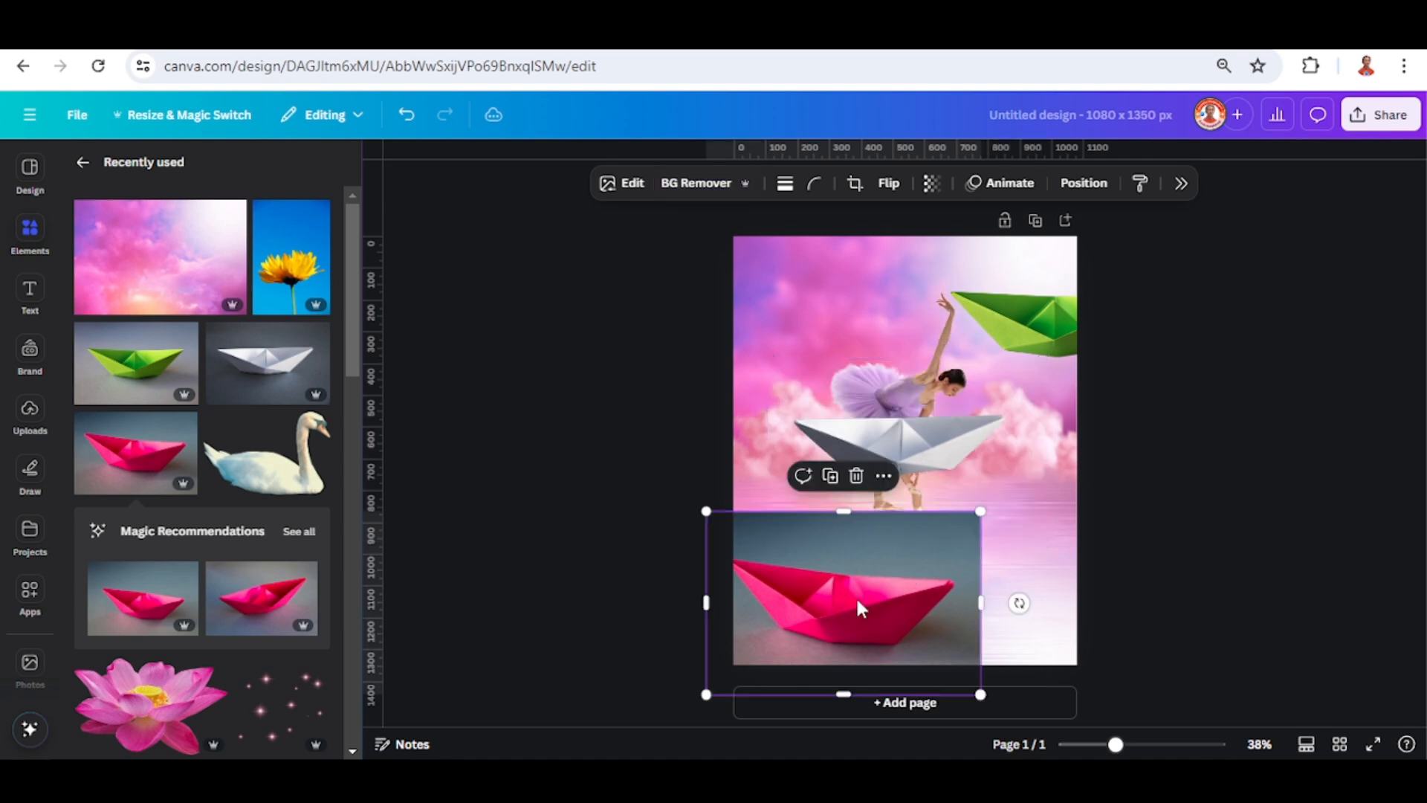
click(690, 185)
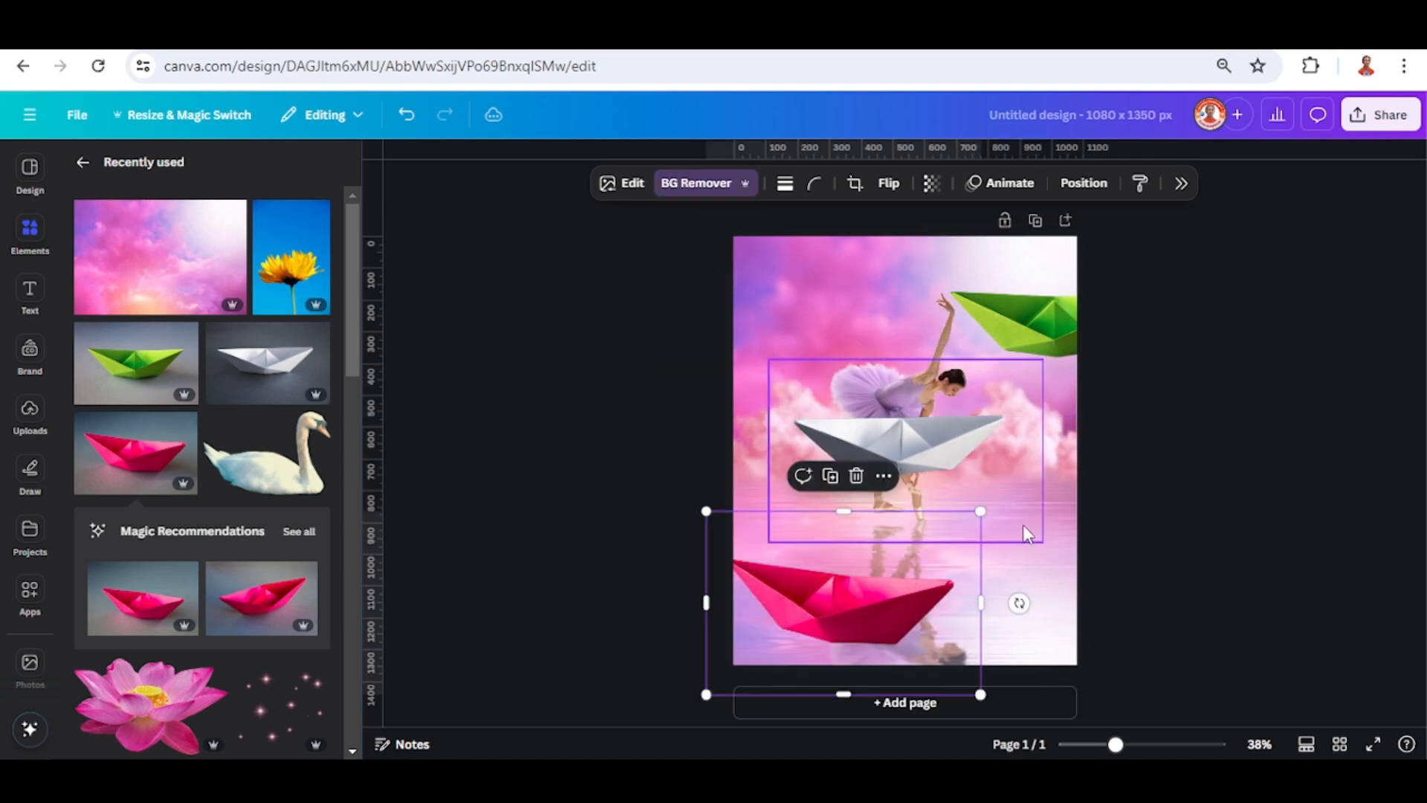
Crop the pink boat's empty space above and below, shrink it and place it on the water to the ballerina's right
drag(845, 533, 845, 546)
drag(845, 688, 841, 657)
drag(964, 651, 1019, 520)
Shrink the white and green boats, placing the white one left of the ballerina's feet and the green one near the page bottom
click(1034, 362)
drag(1035, 362, 806, 526)
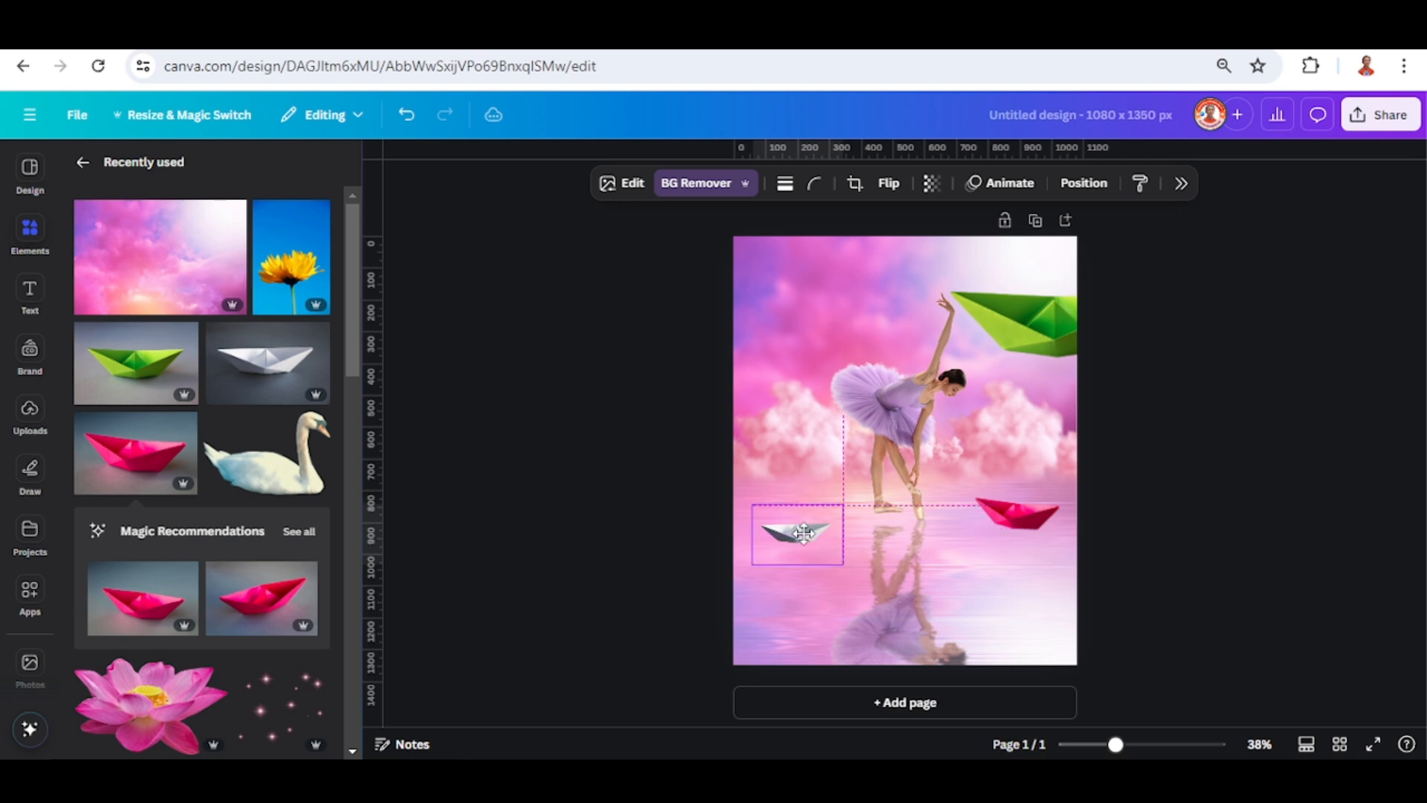
click(1042, 332)
drag(1042, 333, 941, 427)
drag(1099, 325, 855, 610)
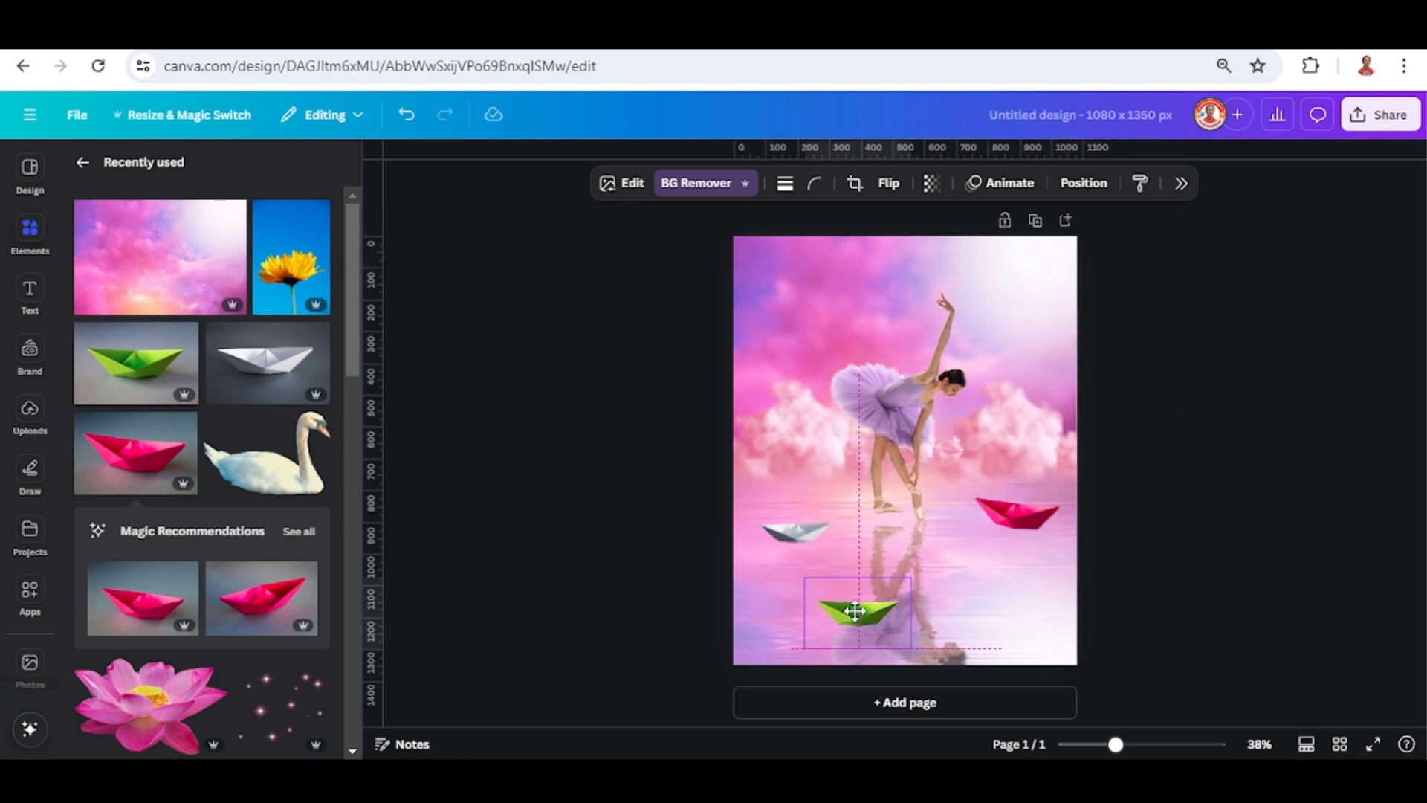
Duplicate the pink boat, flip the copy vertically, place it directly below and layer it behind the original
click(1020, 505)
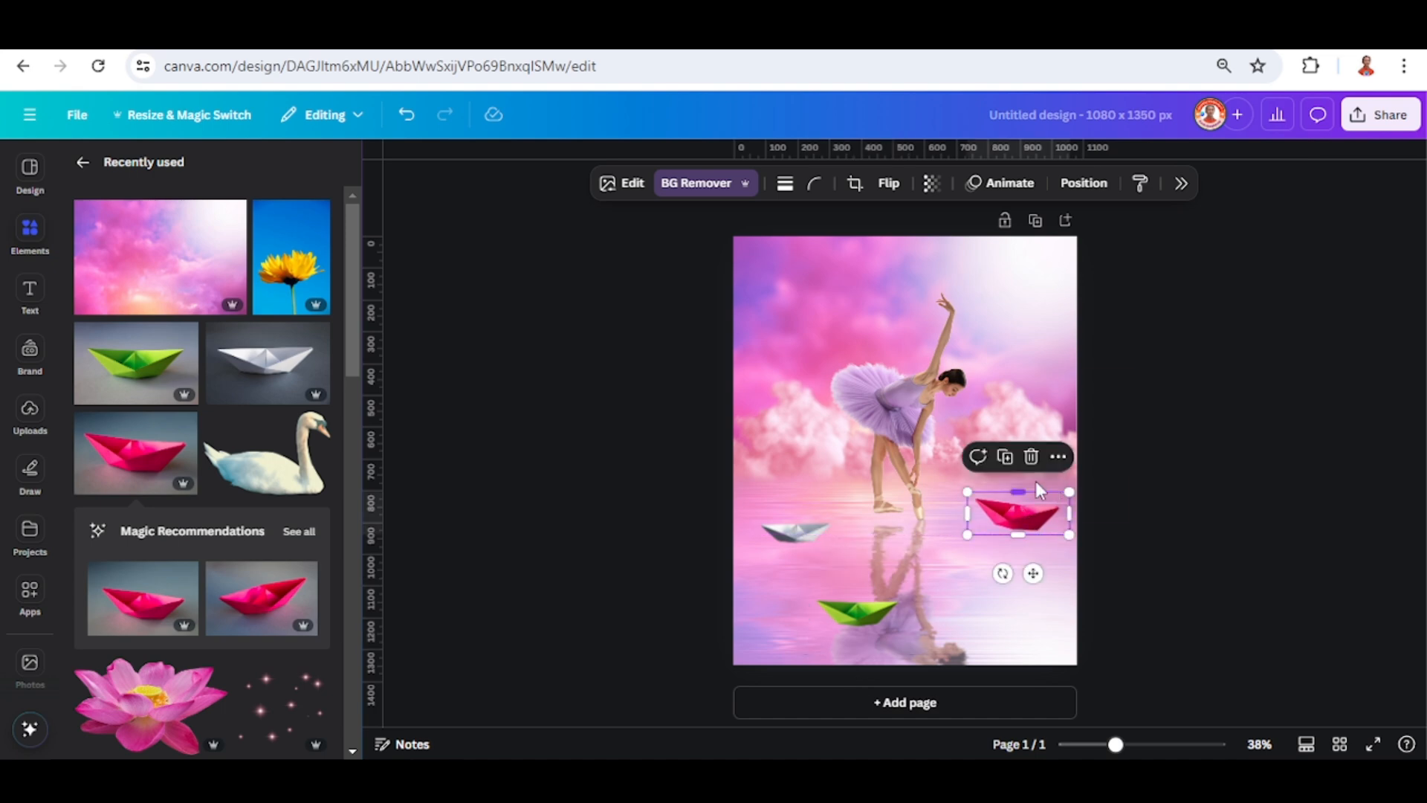
click(1006, 456)
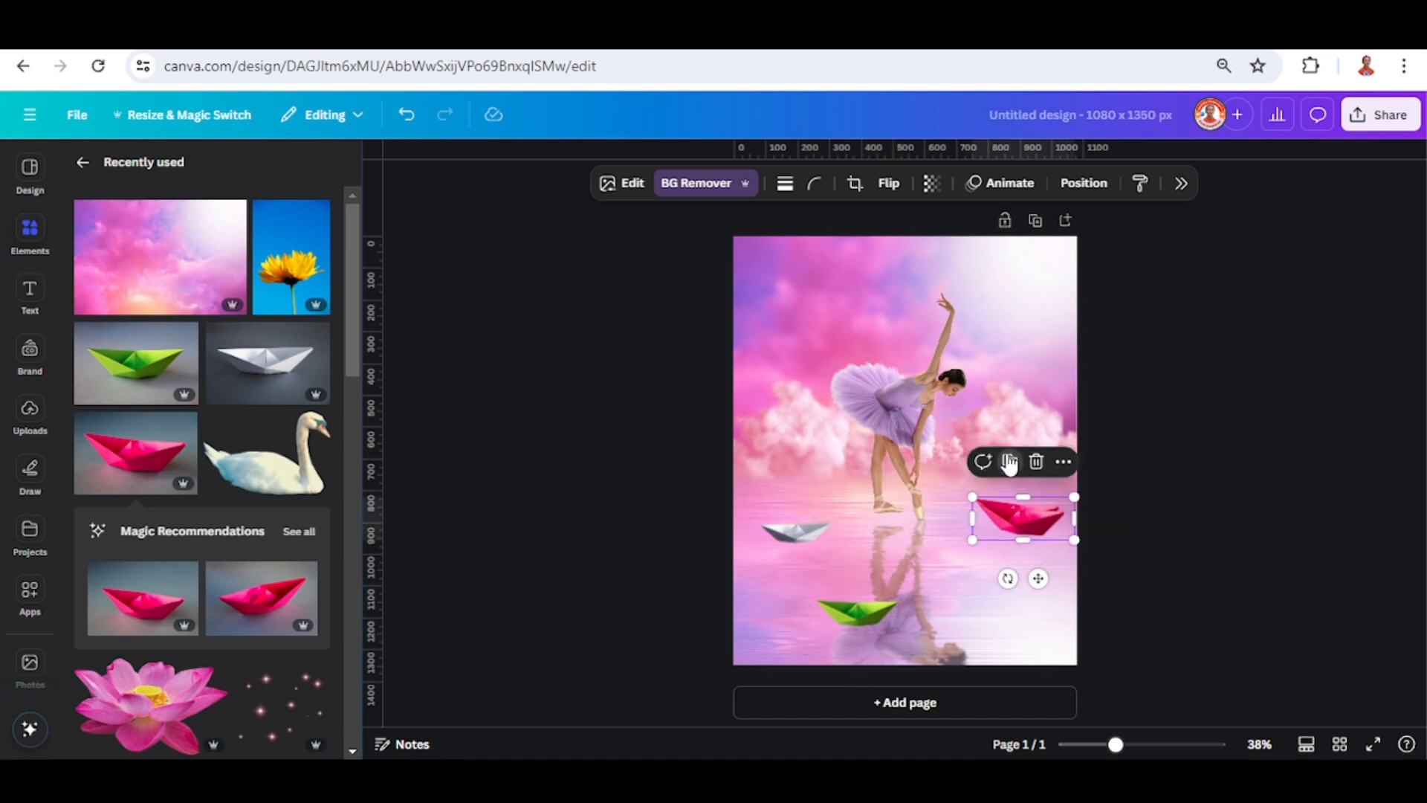
click(891, 186)
click(913, 264)
drag(1057, 534, 1041, 546)
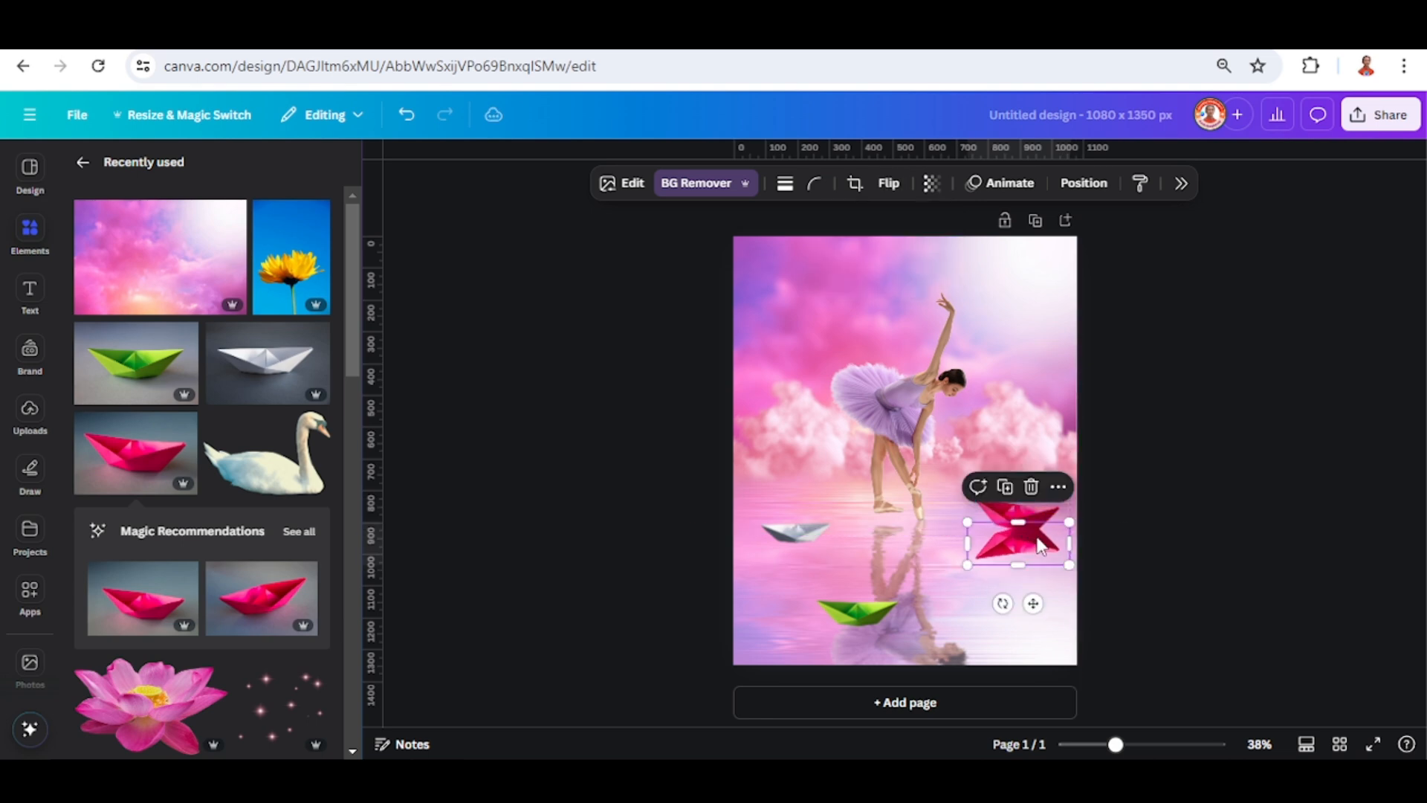
click(1087, 187)
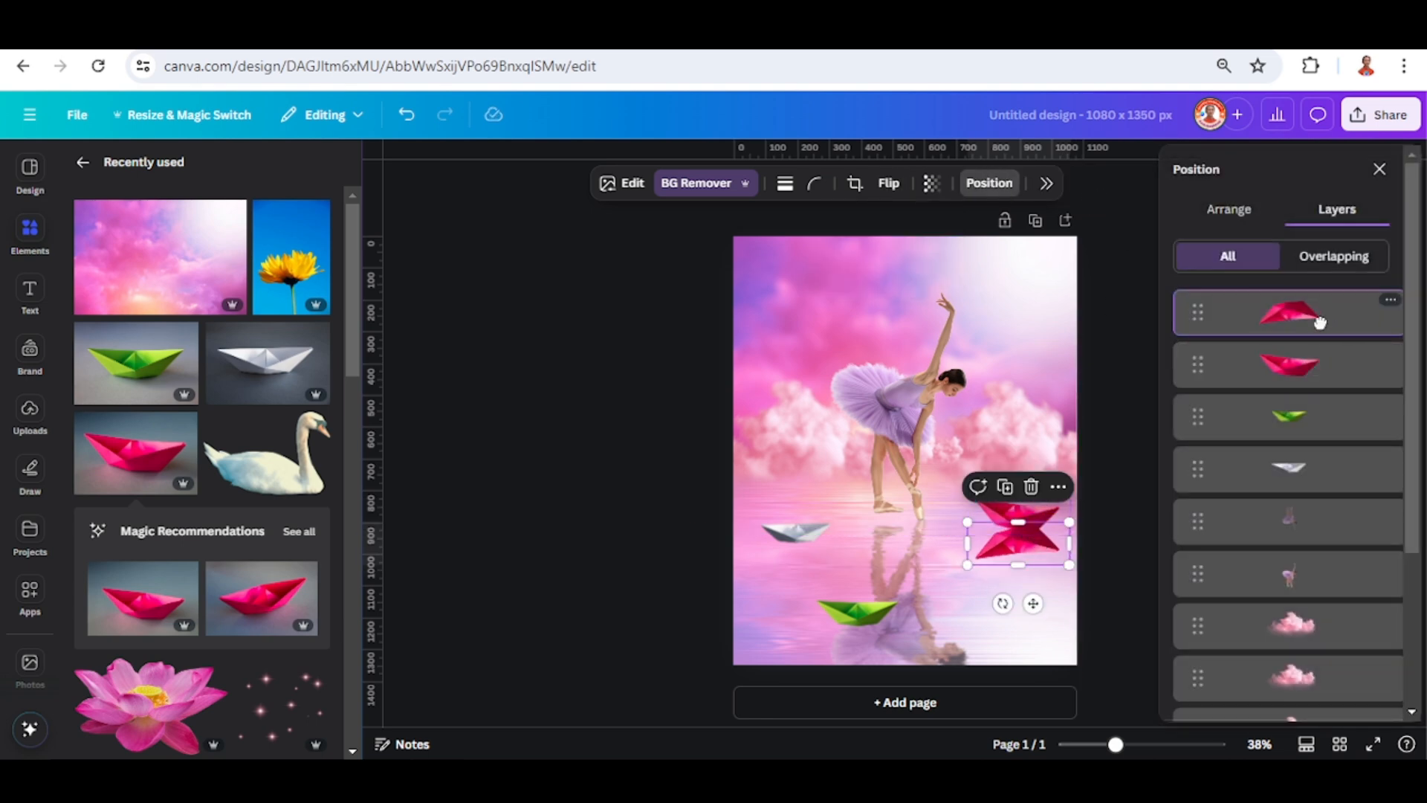
drag(1320, 322, 1316, 387)
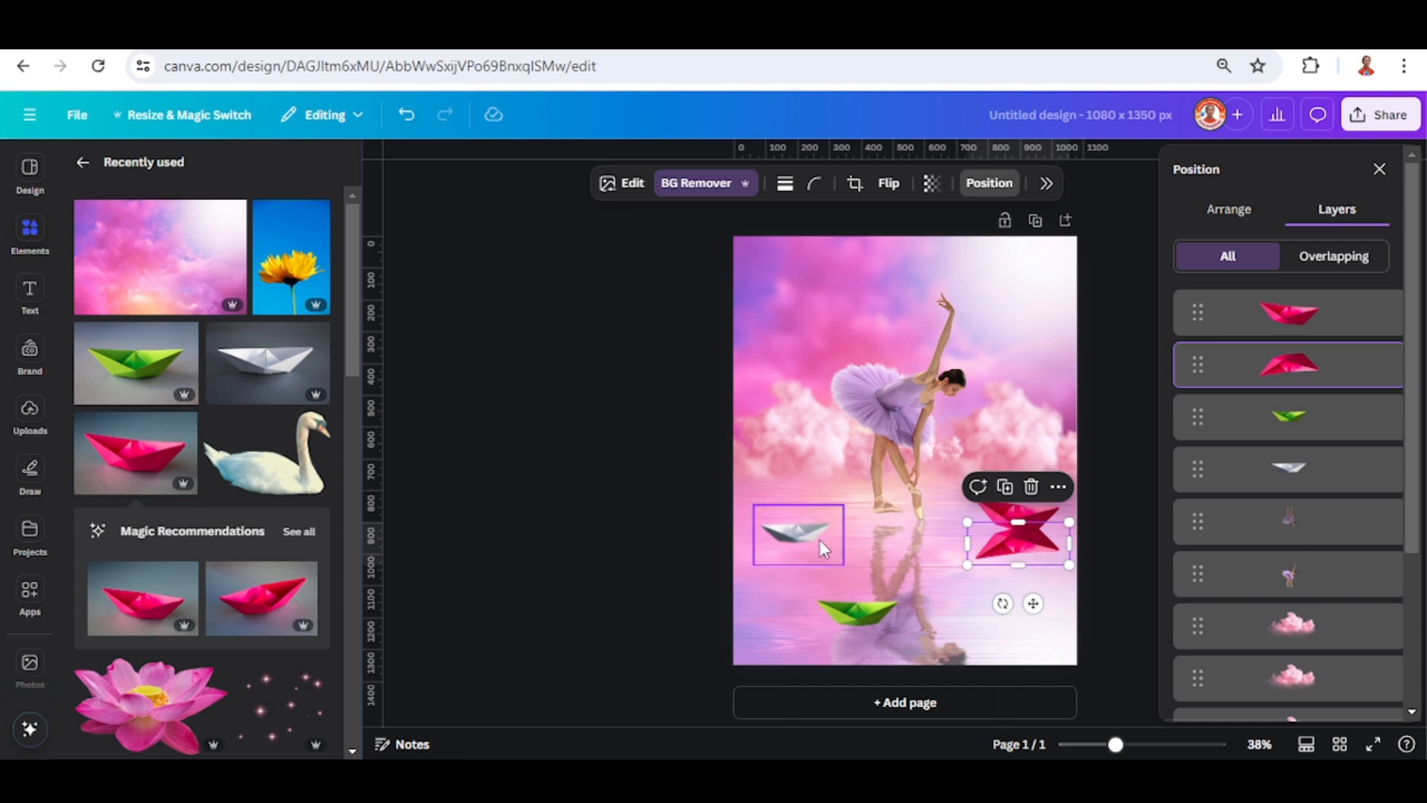
click(1380, 170)
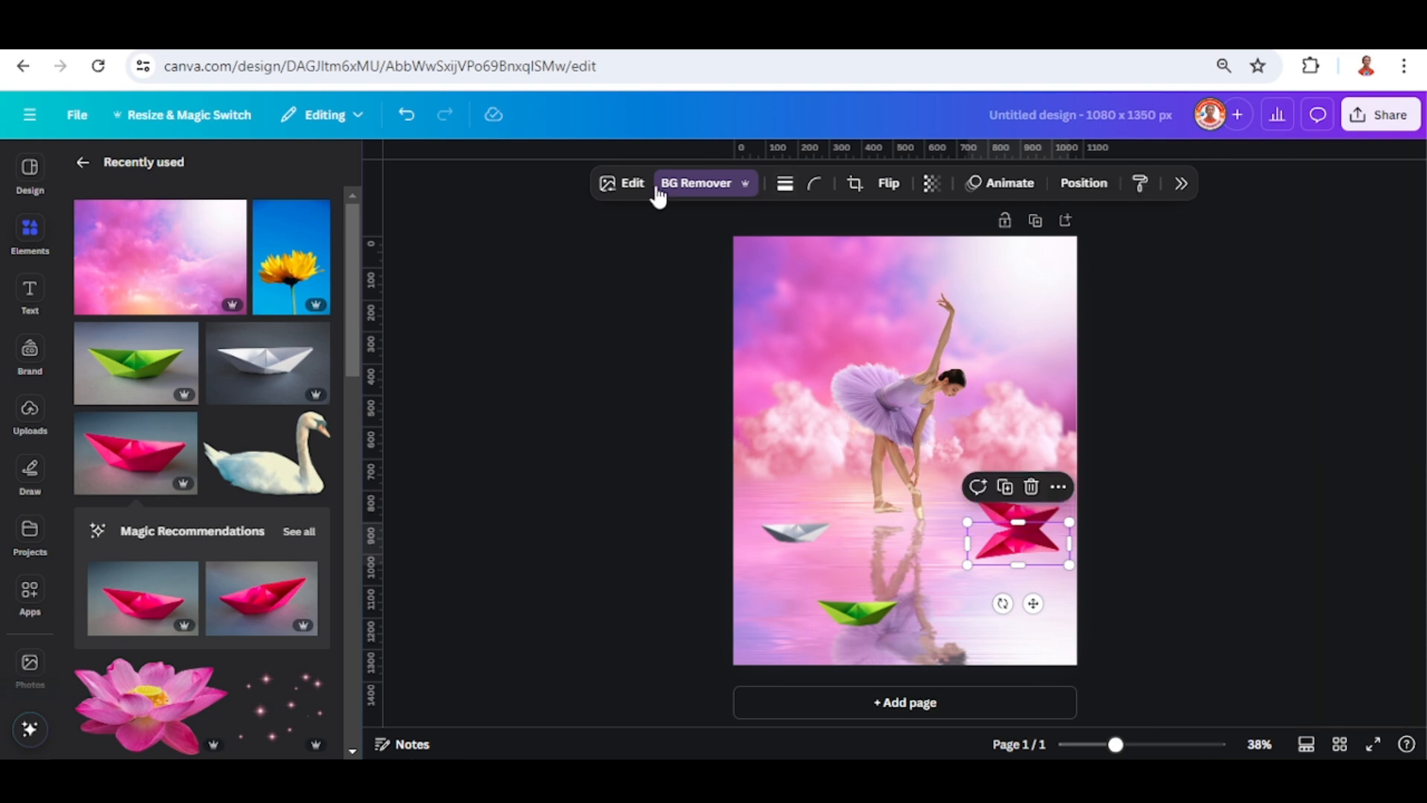
Apply the Minced Slice effect to the pink boat's reflection and save it
scroll(1349, 554, down, 5)
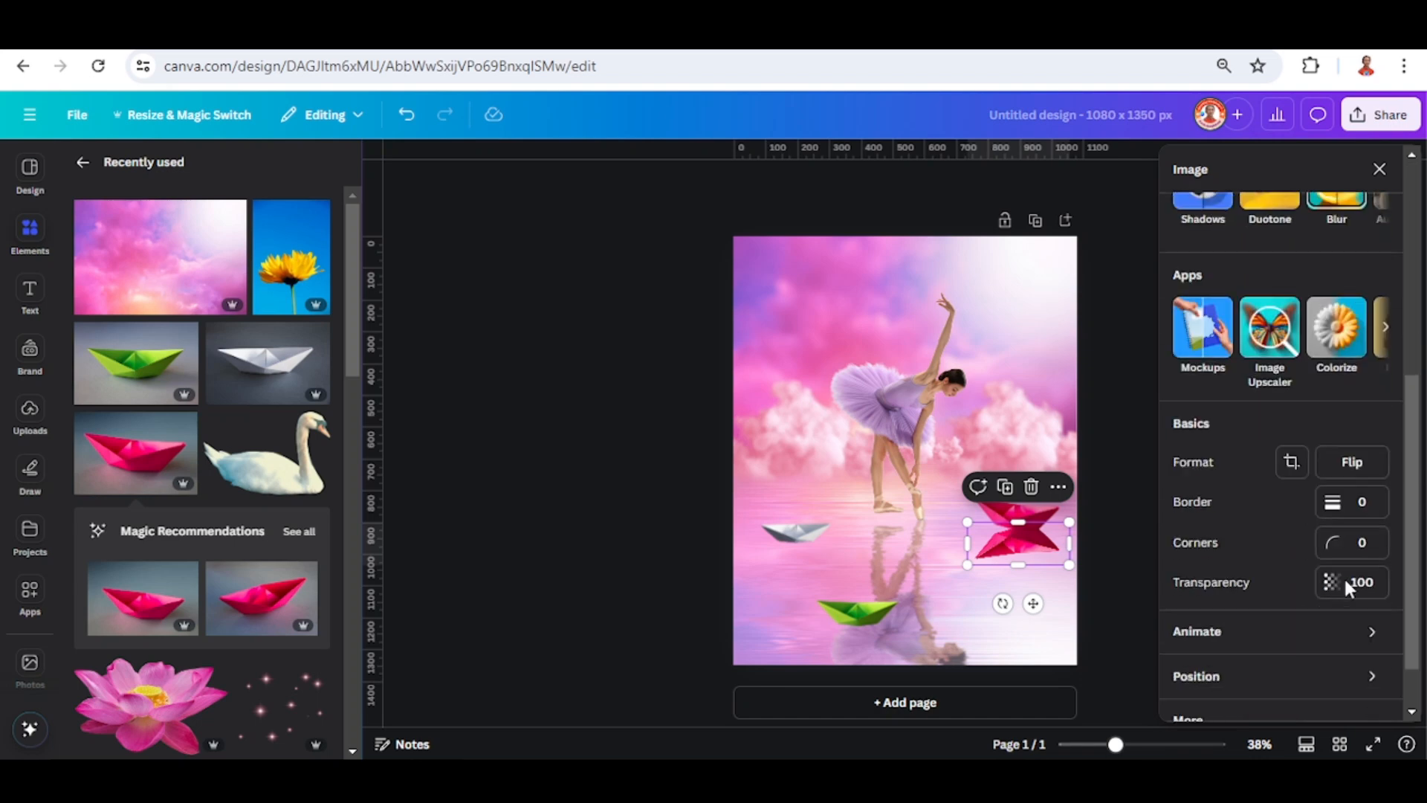
click(1384, 322)
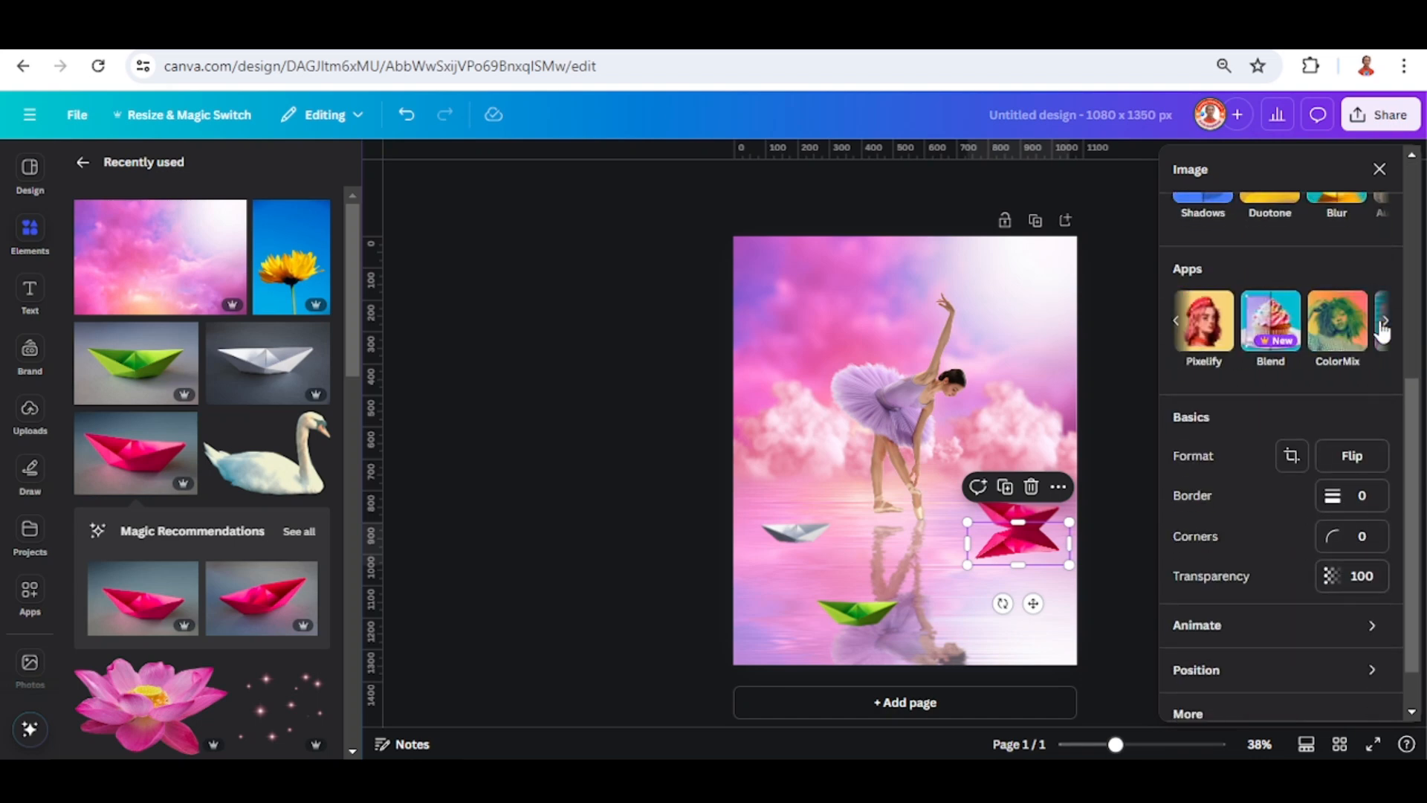
click(1384, 324)
click(1270, 327)
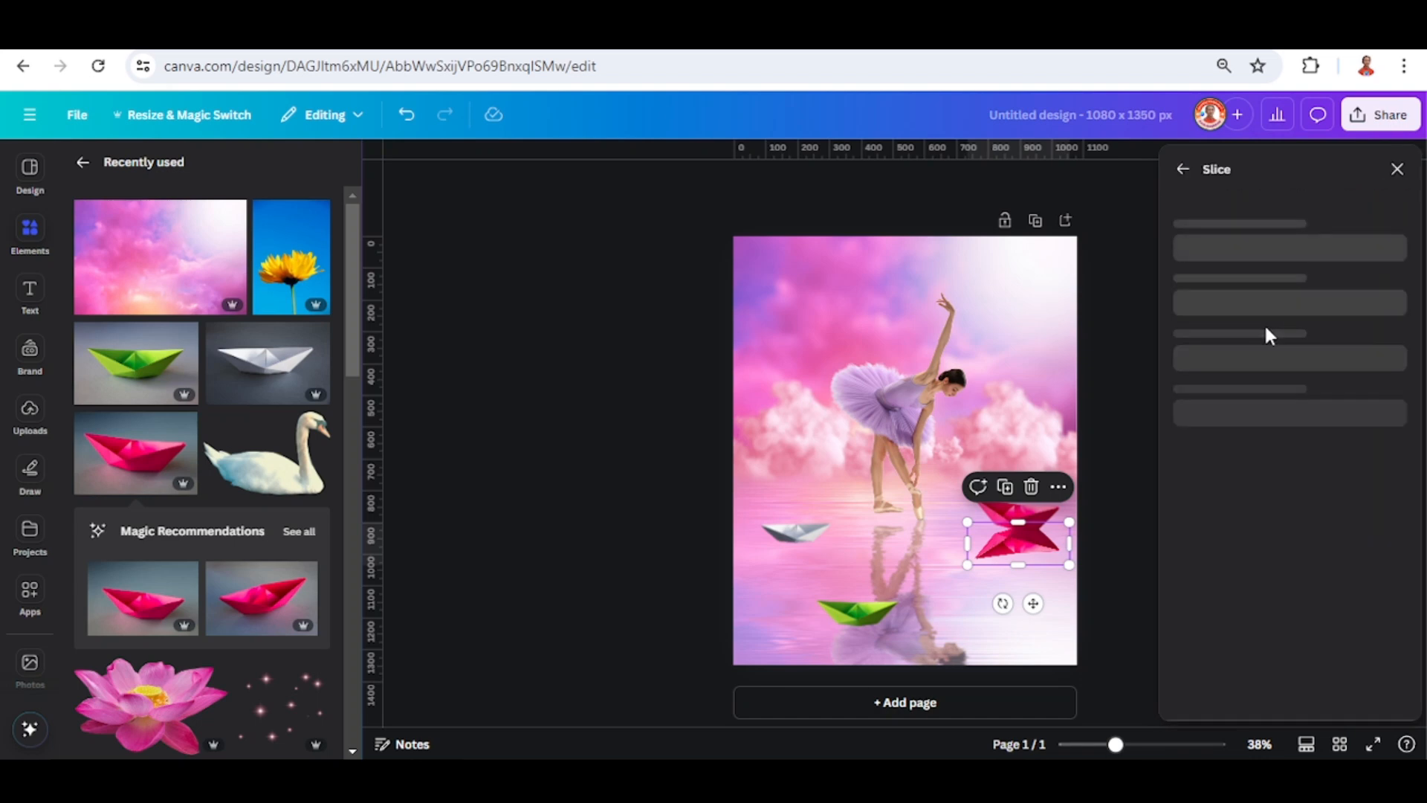
click(1210, 363)
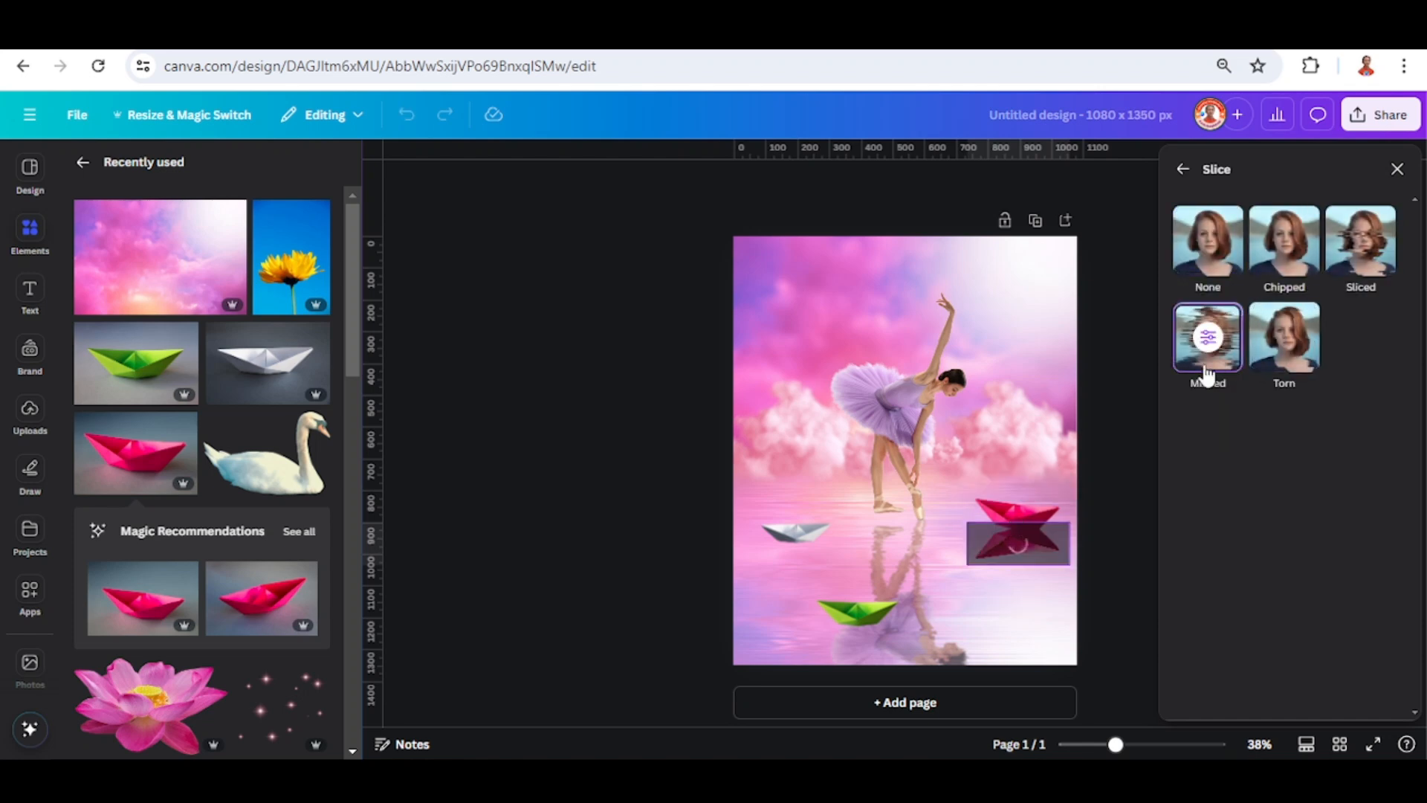
click(1311, 659)
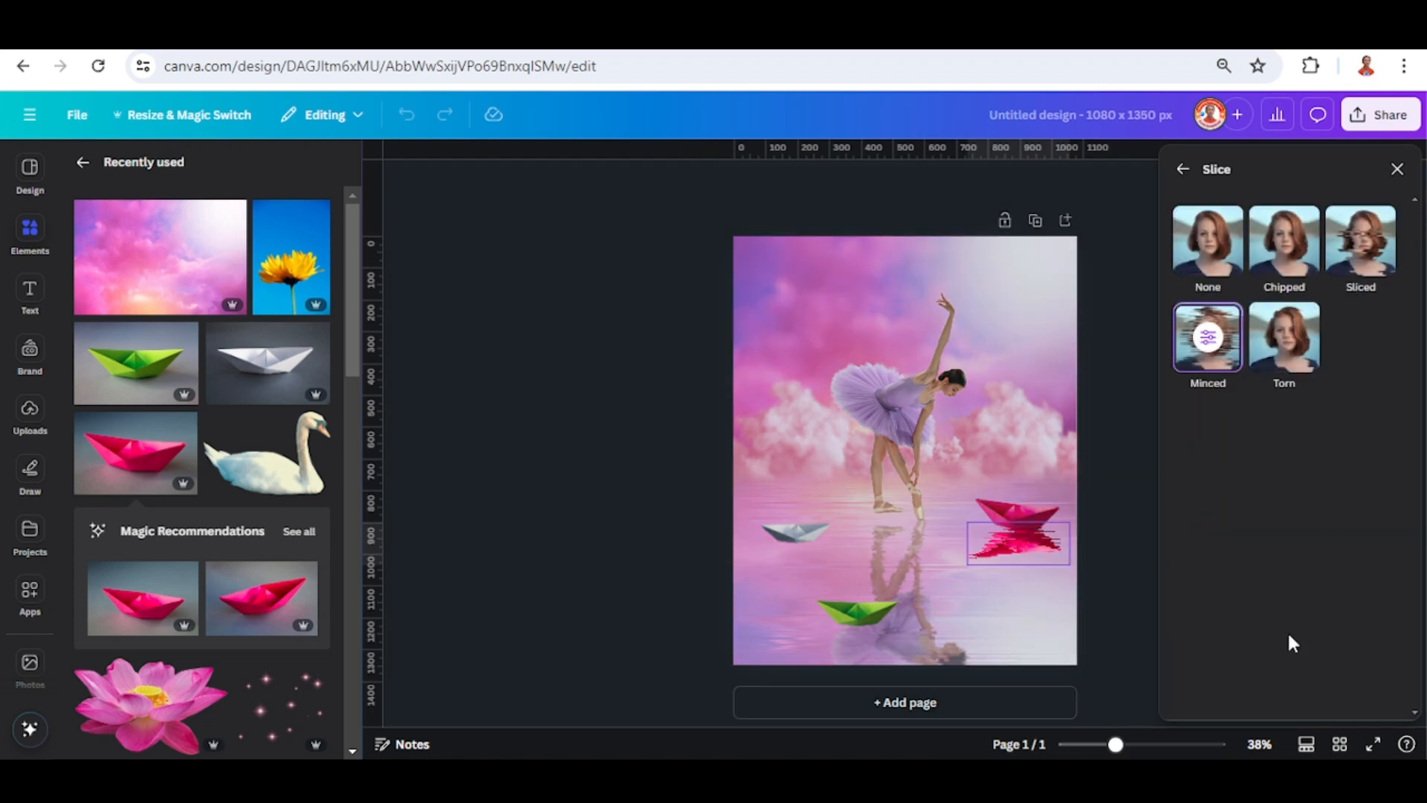
Duplicate the green boat, flip the copy vertically and align it closely beneath the original as a reflection
click(890, 182)
click(885, 267)
click(854, 614)
click(847, 545)
click(889, 183)
click(885, 266)
drag(880, 619, 882, 637)
scroll(807, 573, up, 5)
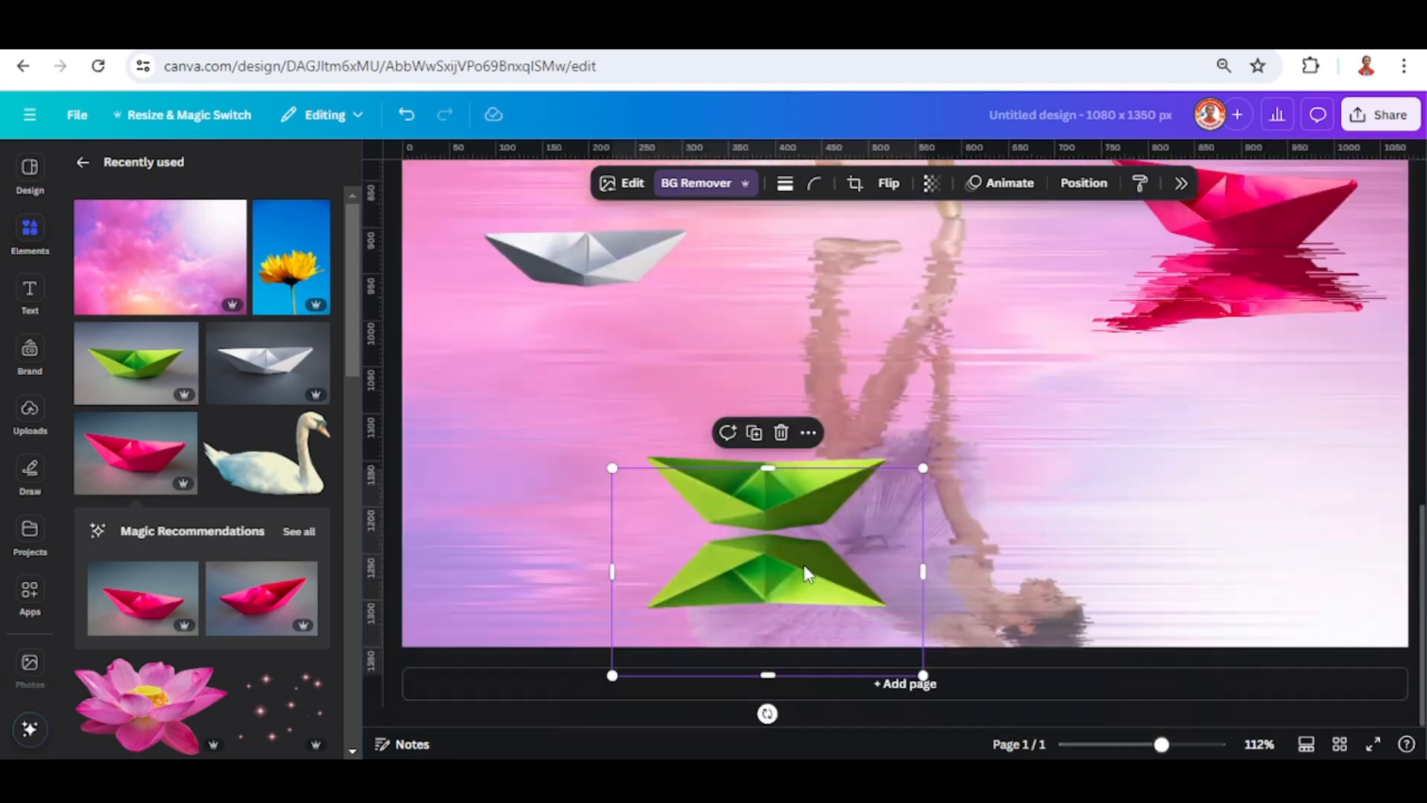
key(Up)
key(Up)
key(Up)
key(Up)
key(Up)
Duplicate the white boat, flip the copy vertically and place it right below the original
click(581, 261)
scroll(599, 278, down, 5)
click(721, 542)
click(889, 183)
click(885, 266)
drag(760, 478, 753, 500)
Apply the Minced Slice effect to the green boat's reflection and save it
click(1084, 183)
click(1300, 487)
click(627, 183)
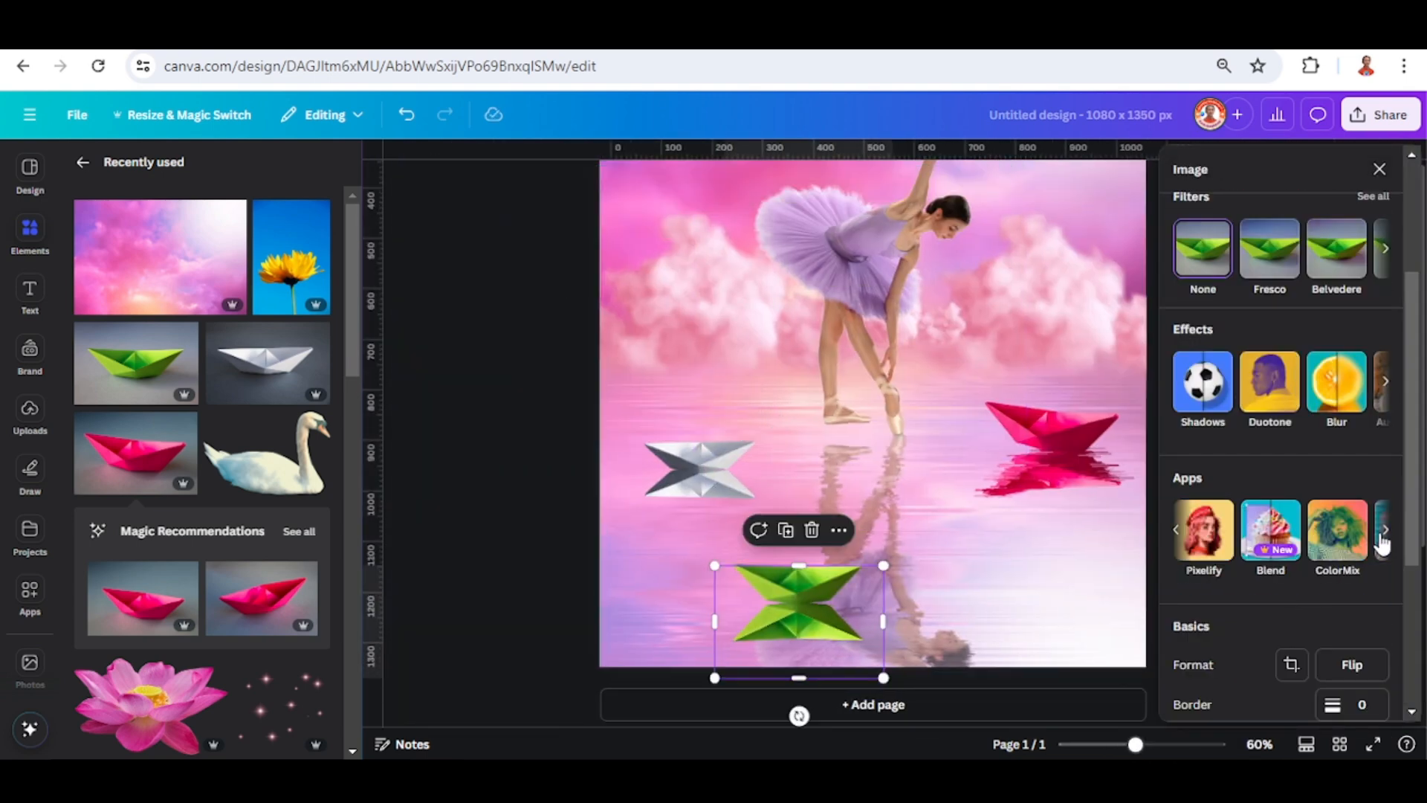
click(1381, 543)
click(1197, 343)
click(1281, 650)
Apply the Minced Slice effect to the white boat's reflection and save it
click(666, 493)
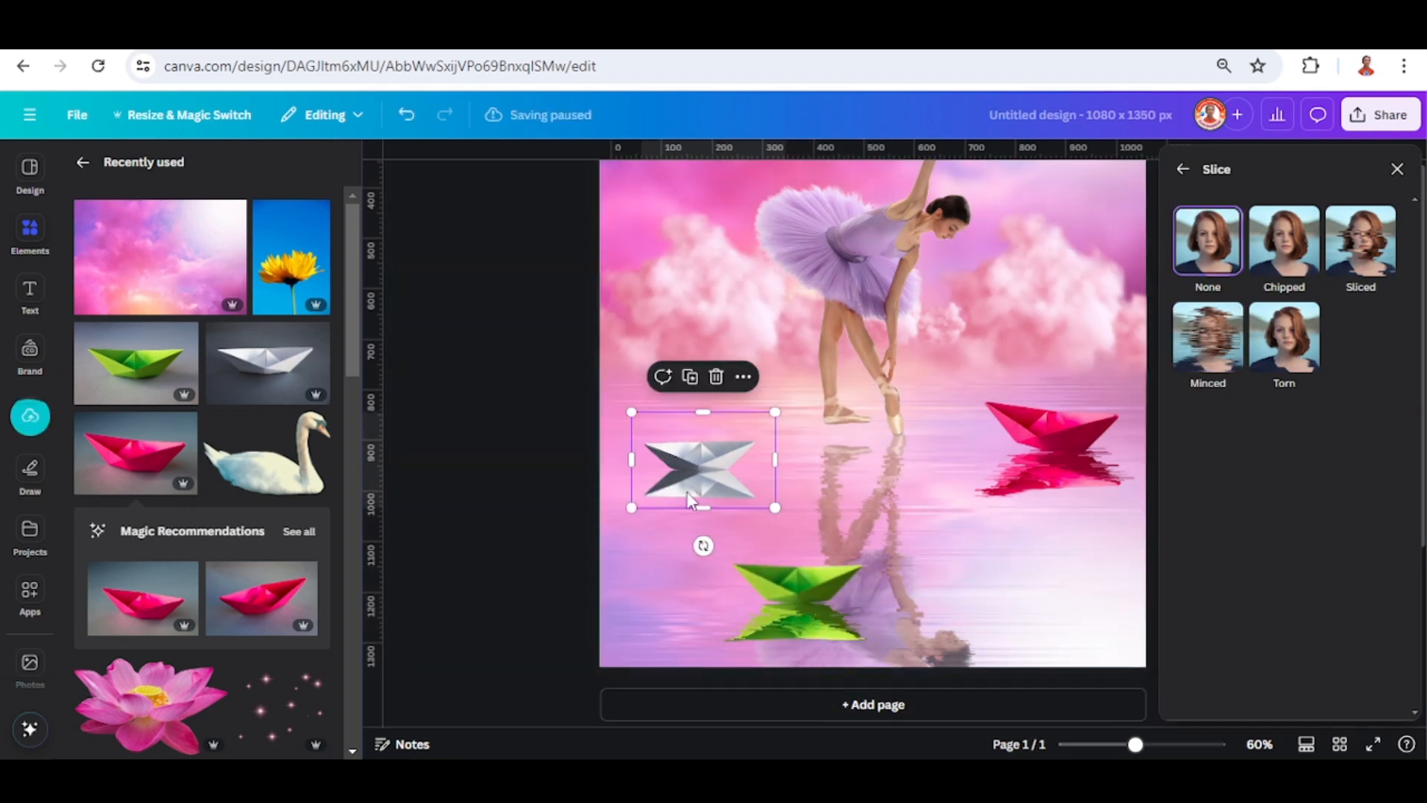
click(1208, 338)
click(1284, 650)
click(1398, 169)
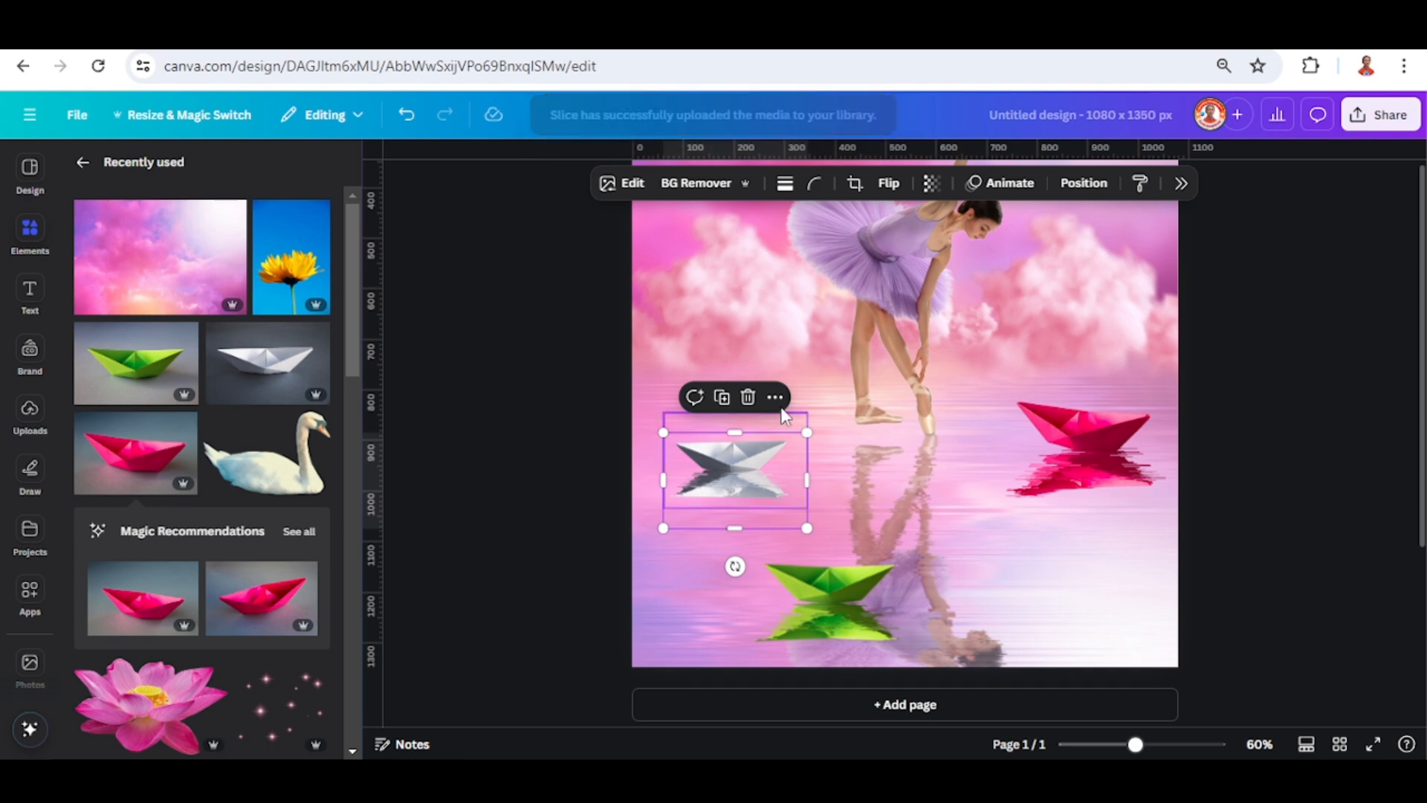
Set the transparency of the white boat's reflection and the pink boat's reflection to 60
click(932, 183)
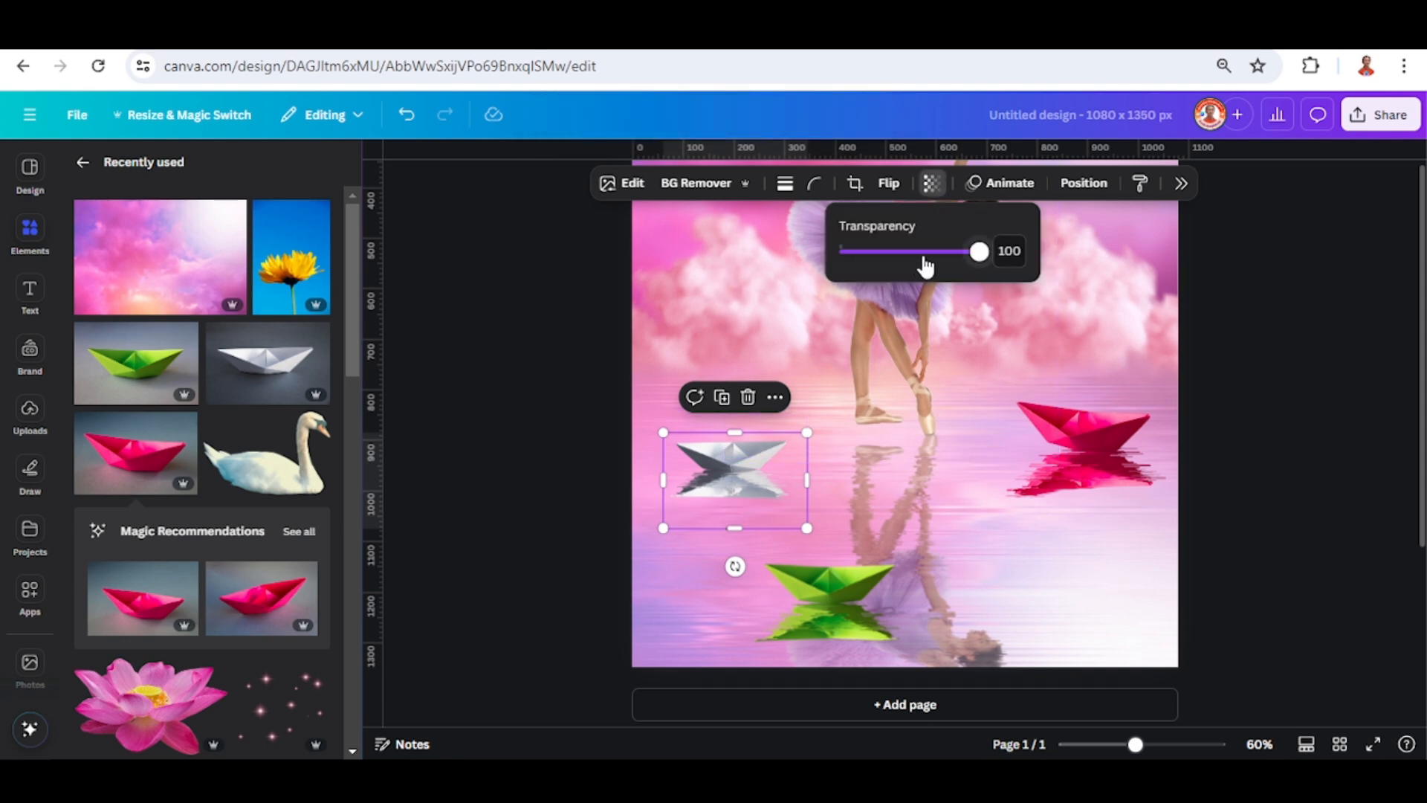
drag(925, 265, 939, 268)
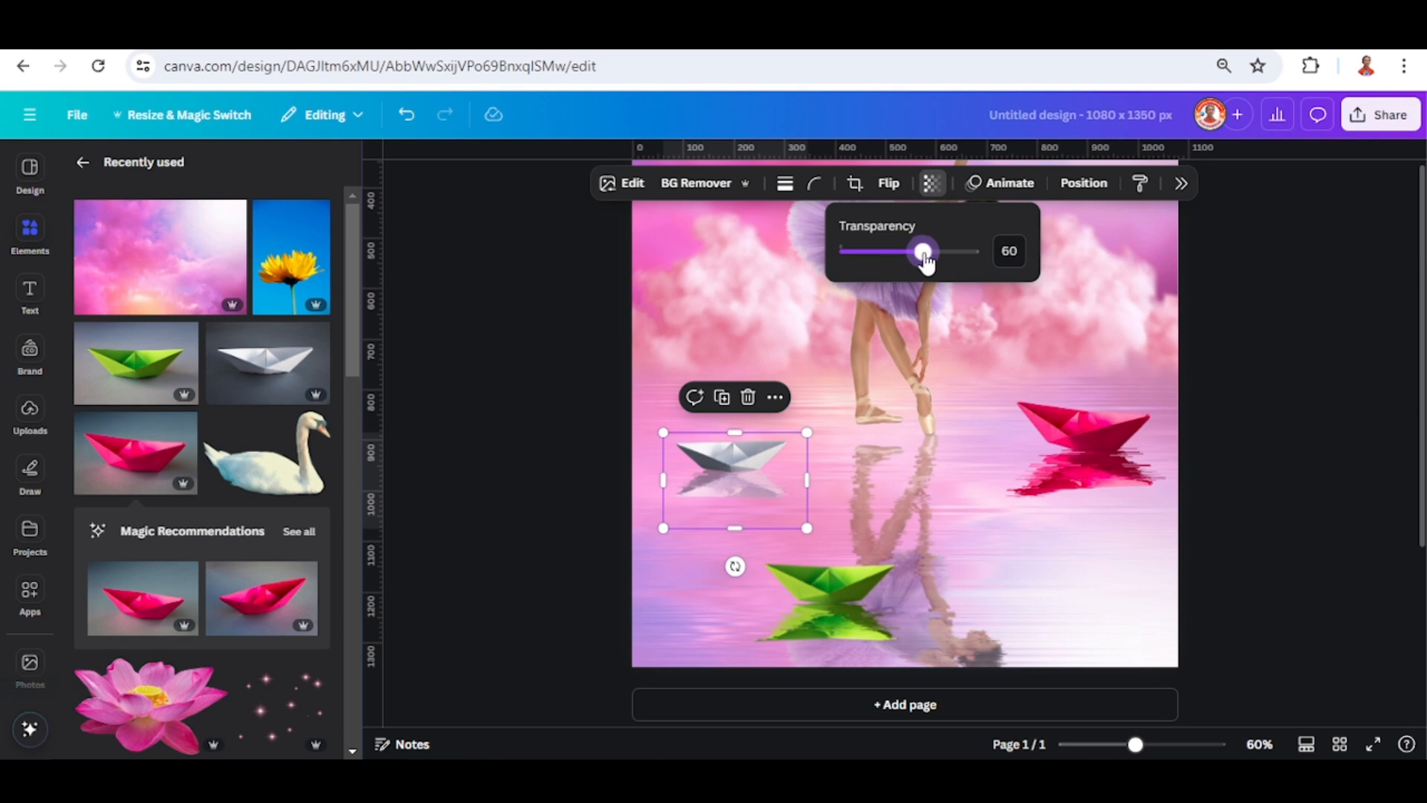
click(1085, 475)
click(932, 184)
click(1009, 251)
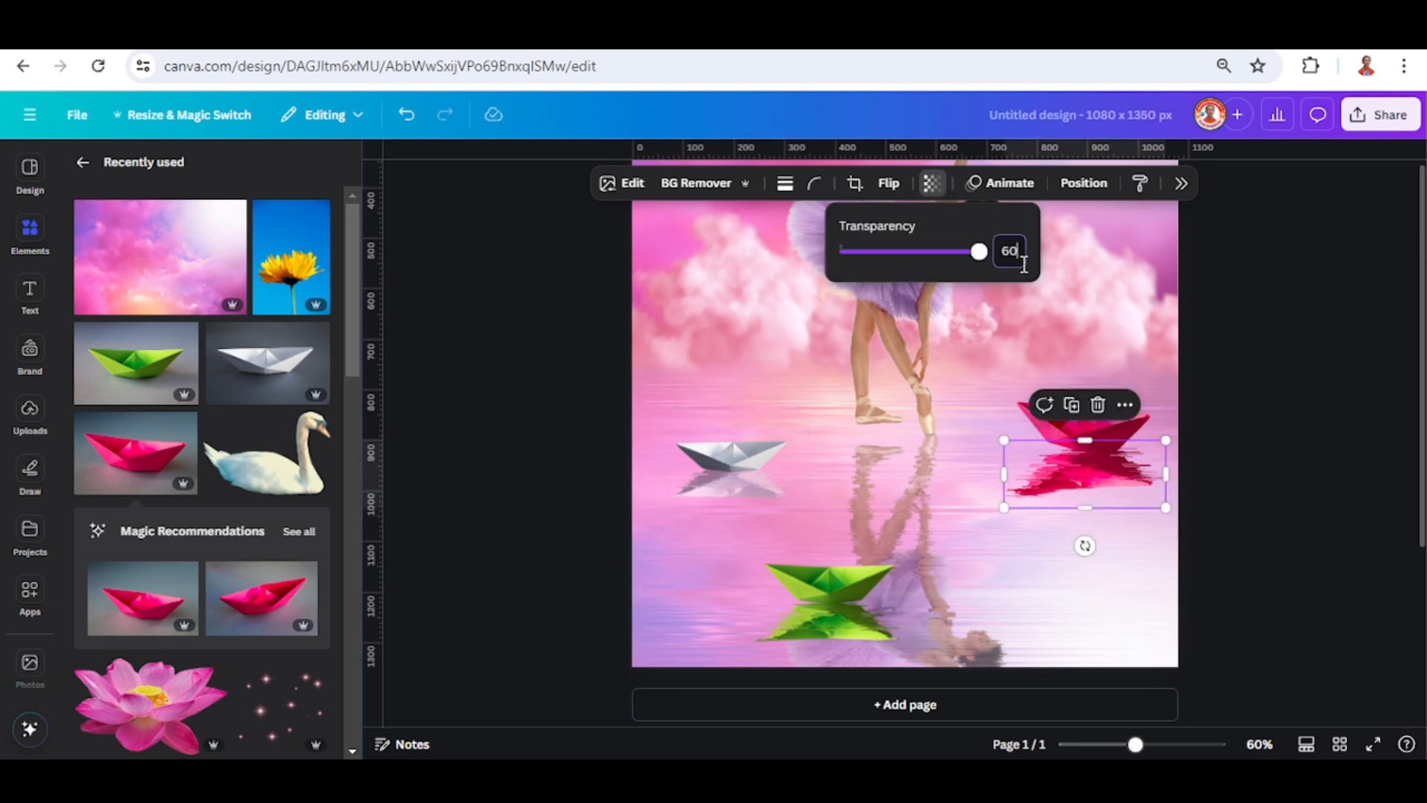
text(60)
Set the transparency of the green boat's reflection to 60
click(831, 587)
click(933, 183)
text(6)
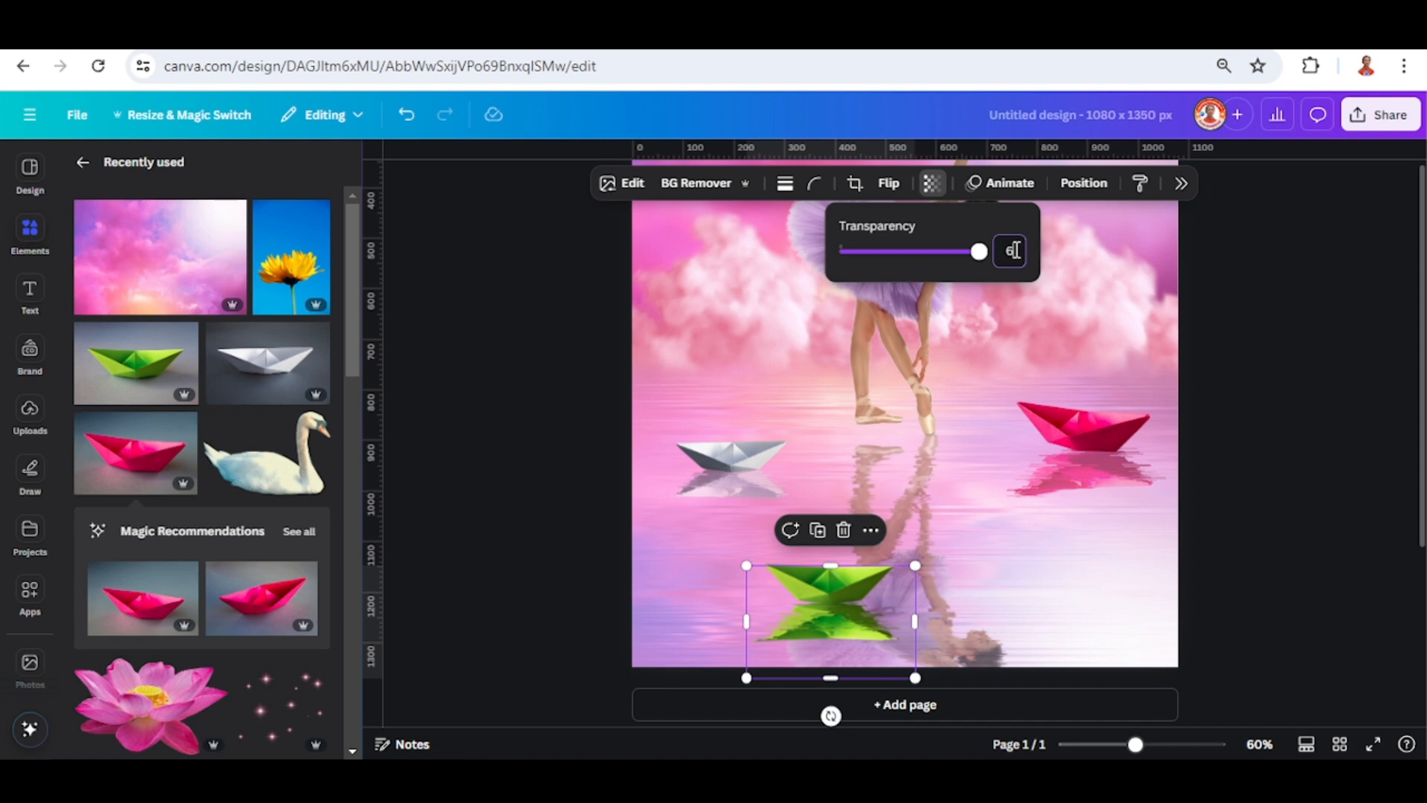
text(0)
key(Return)
Add the recently used "Pink shiny stars" image and move it over the upper-left part of the sky
click(1119, 745)
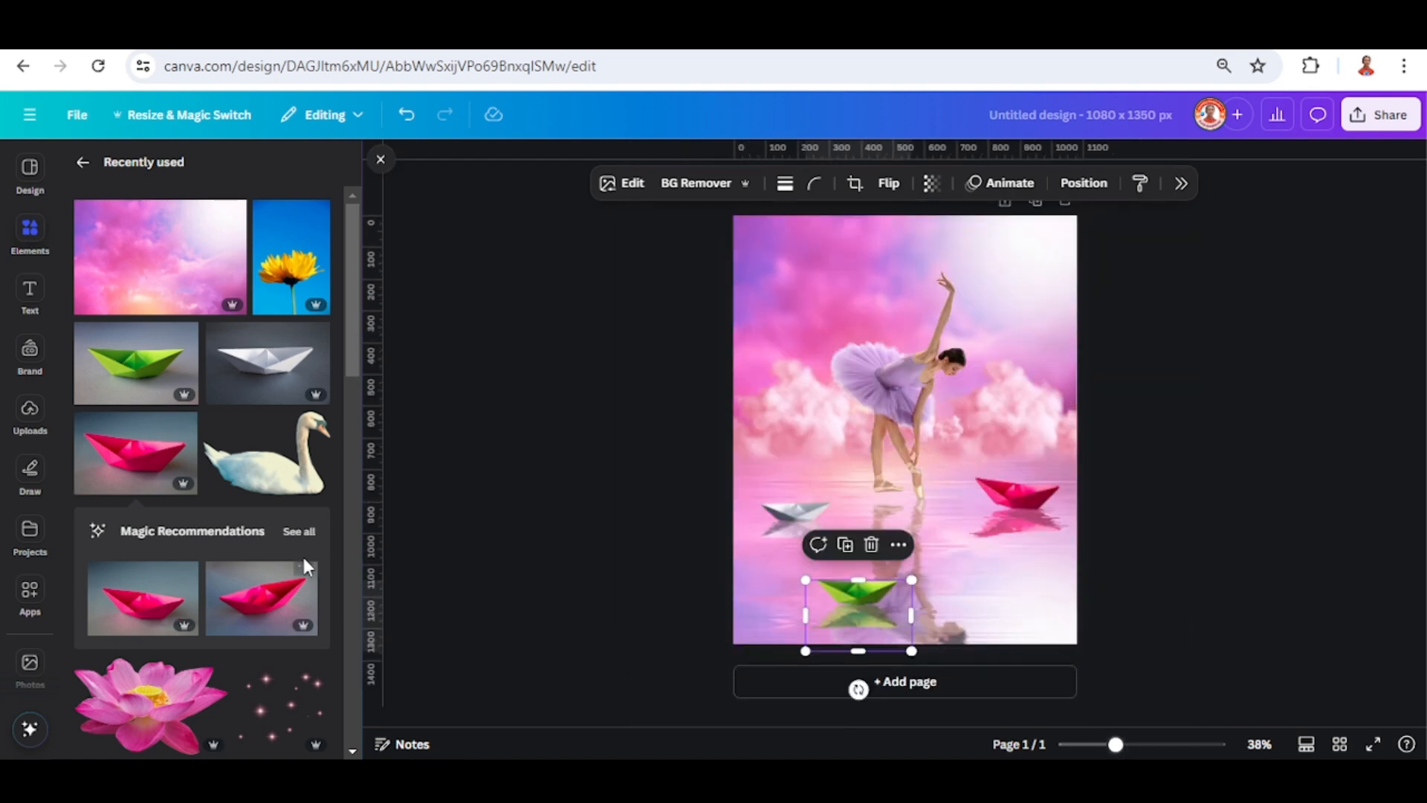
scroll(305, 565, down, 2)
click(318, 571)
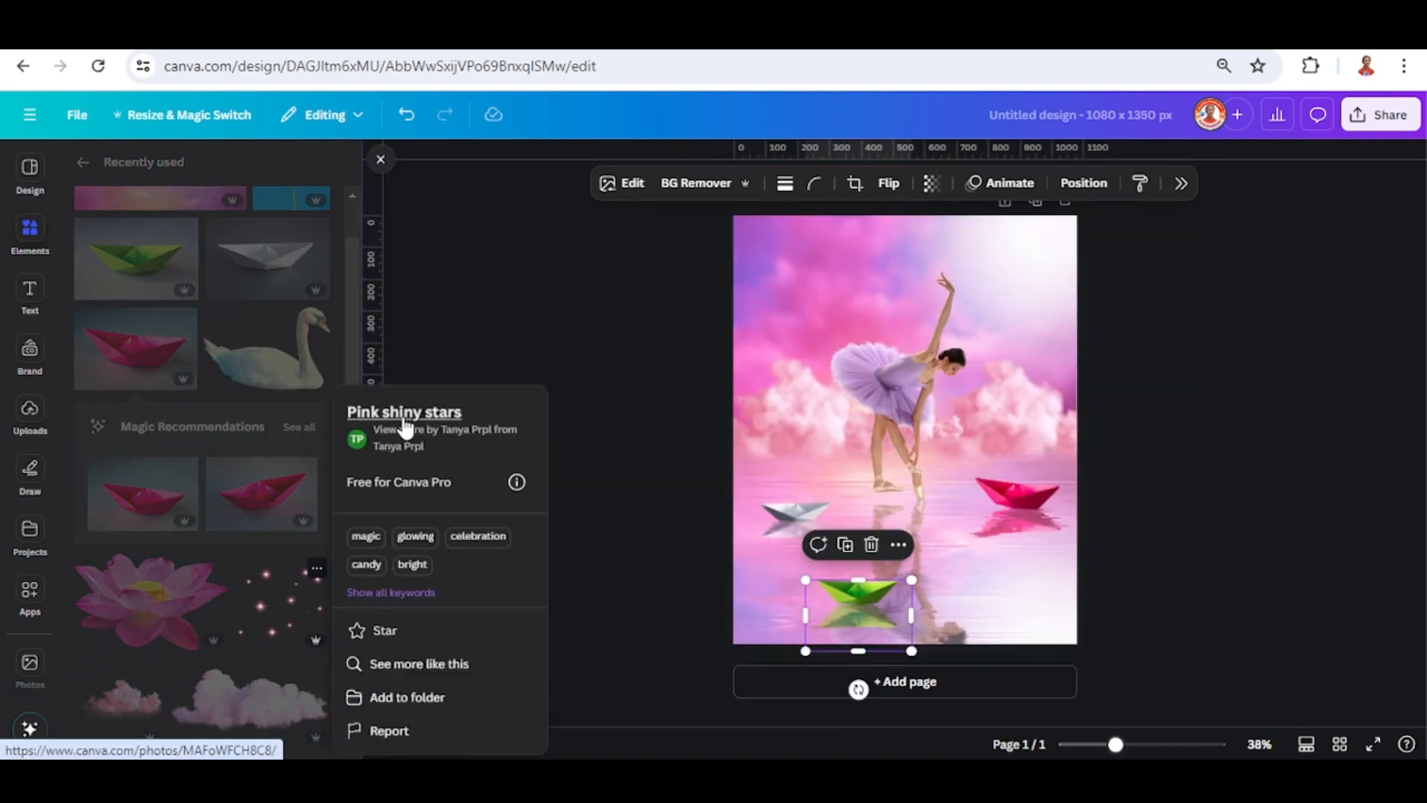
click(285, 608)
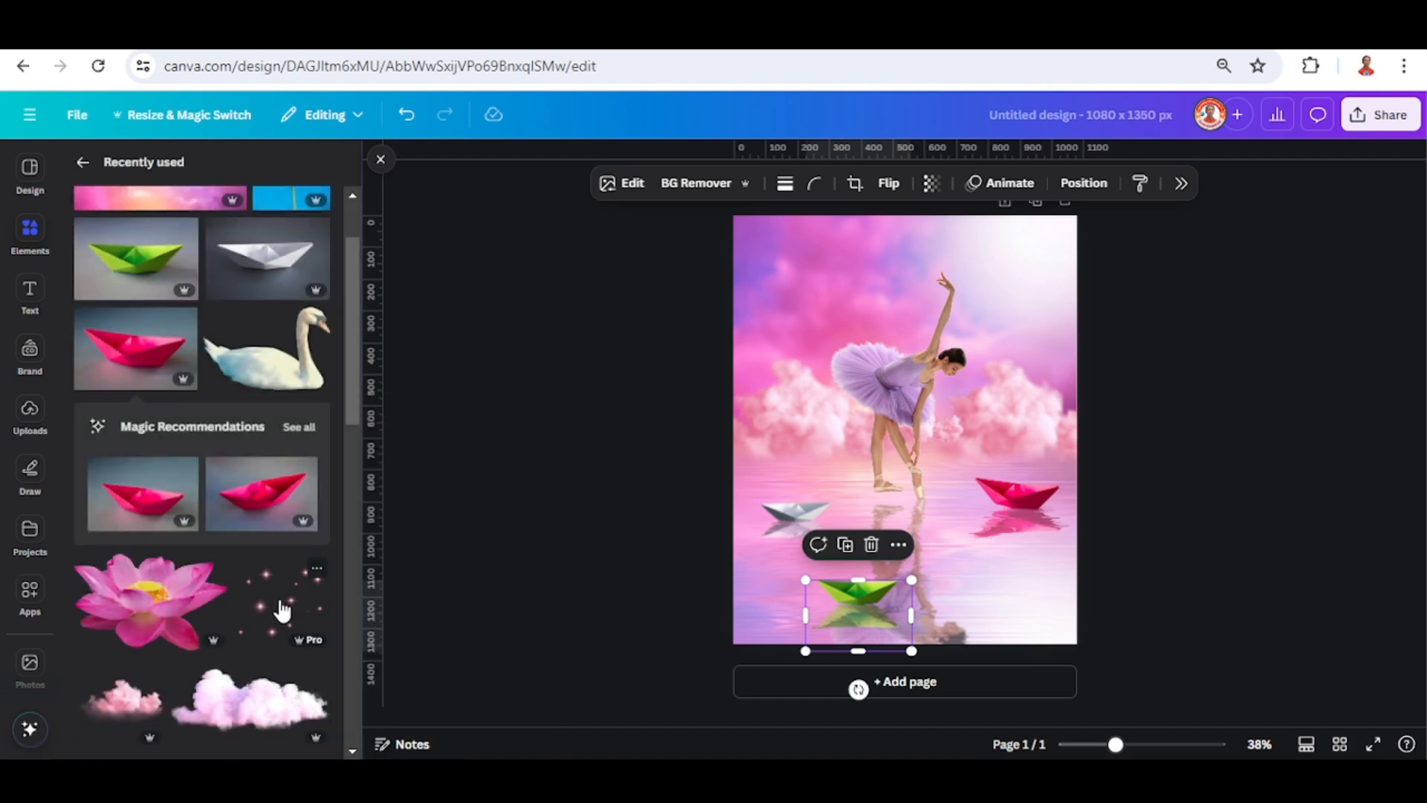
click(276, 614)
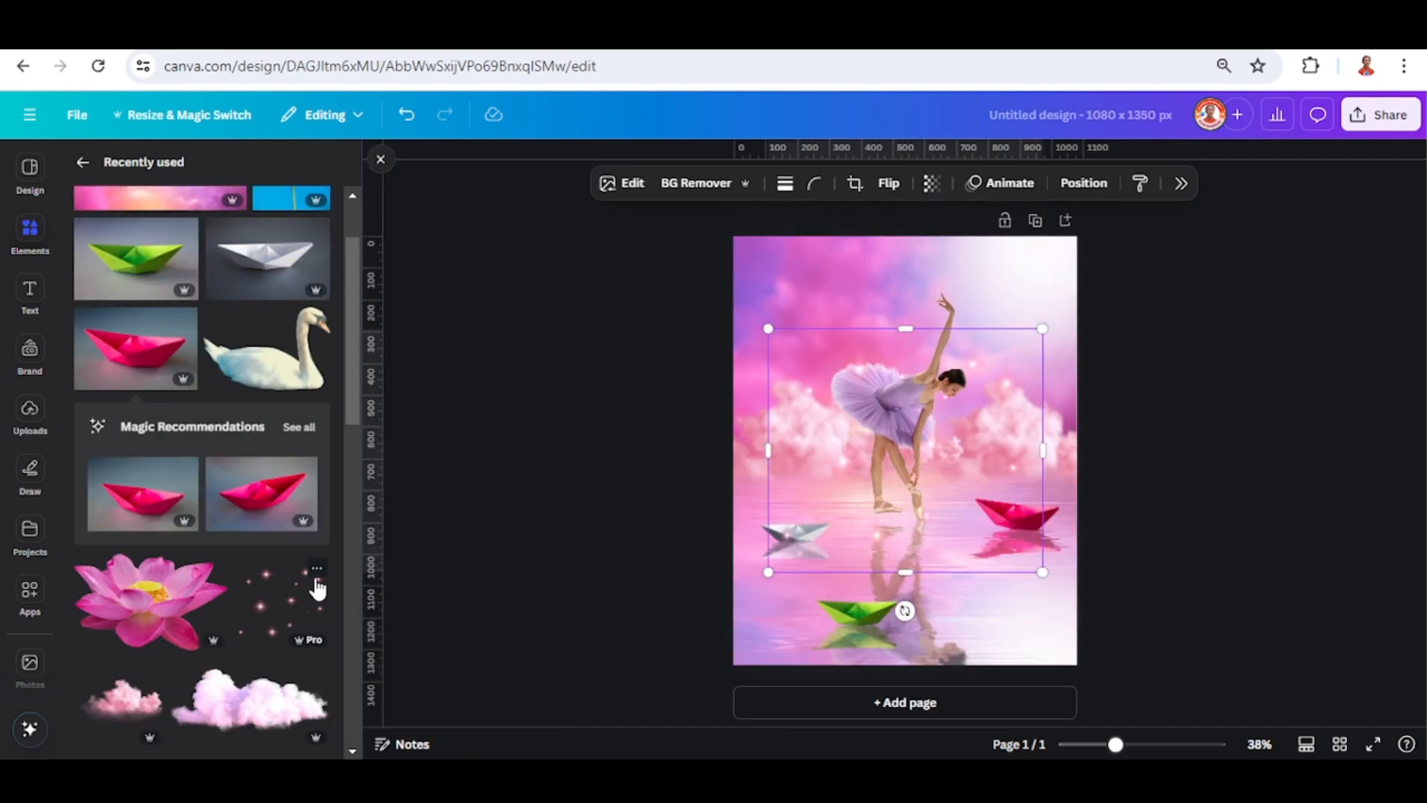
drag(917, 458, 902, 369)
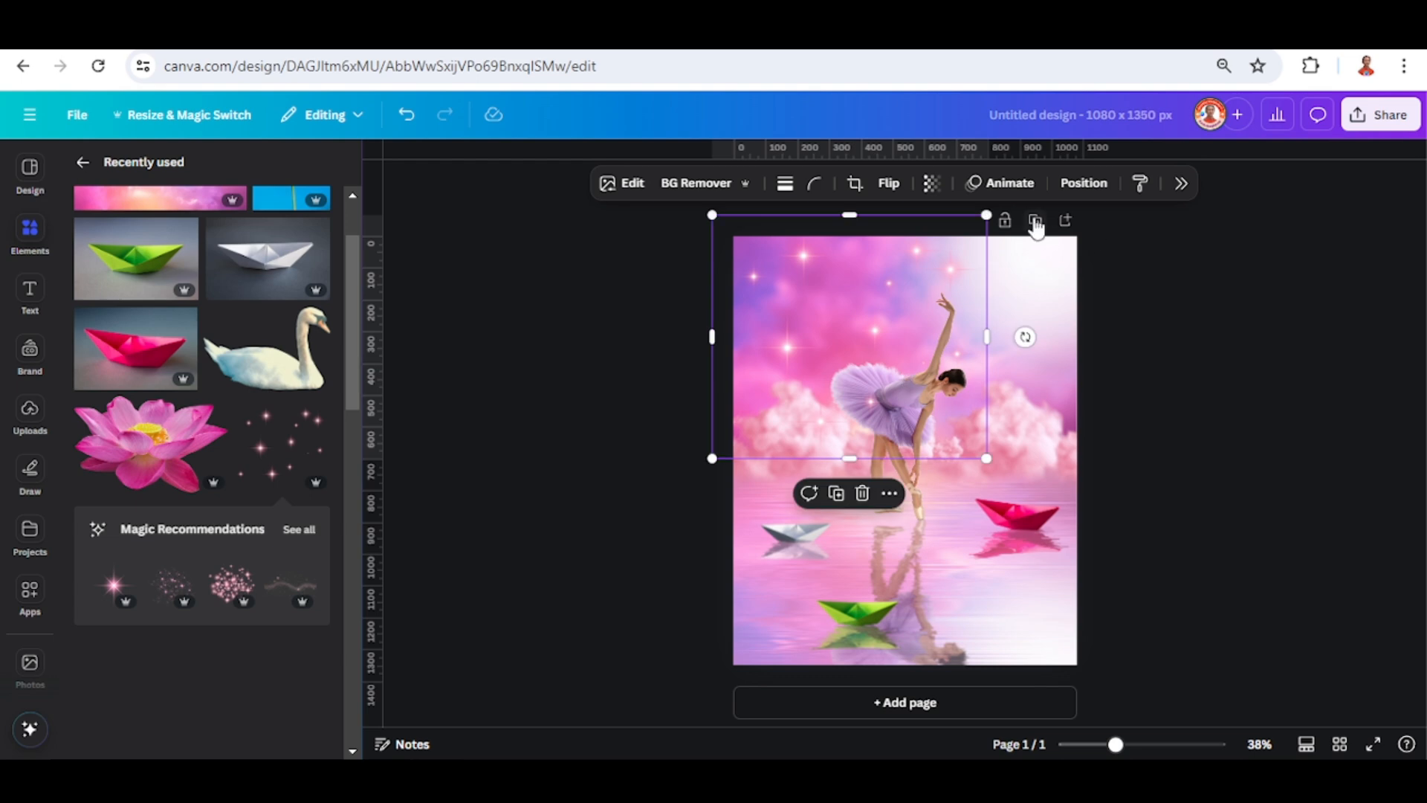
Shrink the stars to fit the upper-left sky and move their layer behind the clouds, just above the background images
drag(985, 214, 906, 288)
drag(858, 334, 861, 293)
click(1071, 181)
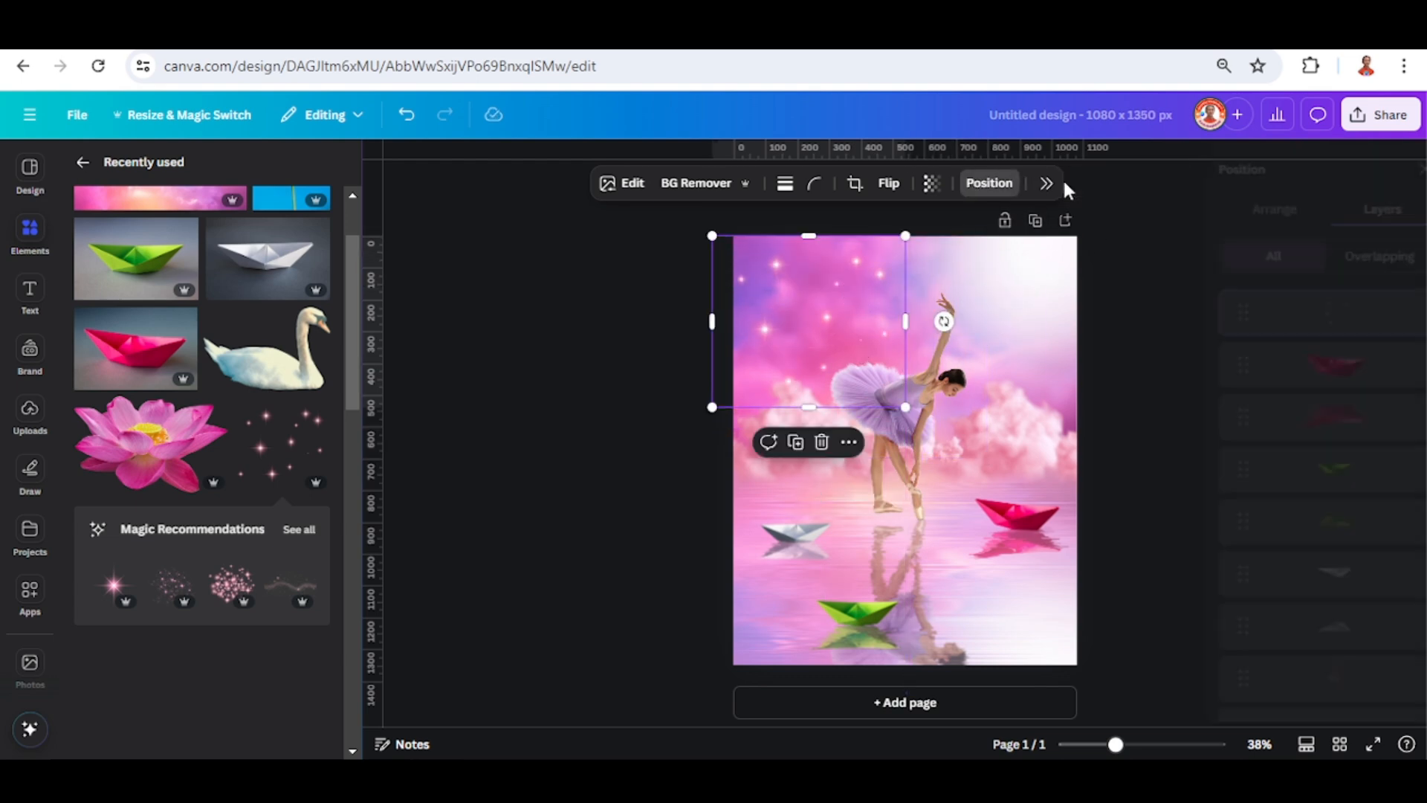
drag(1313, 449, 1362, 521)
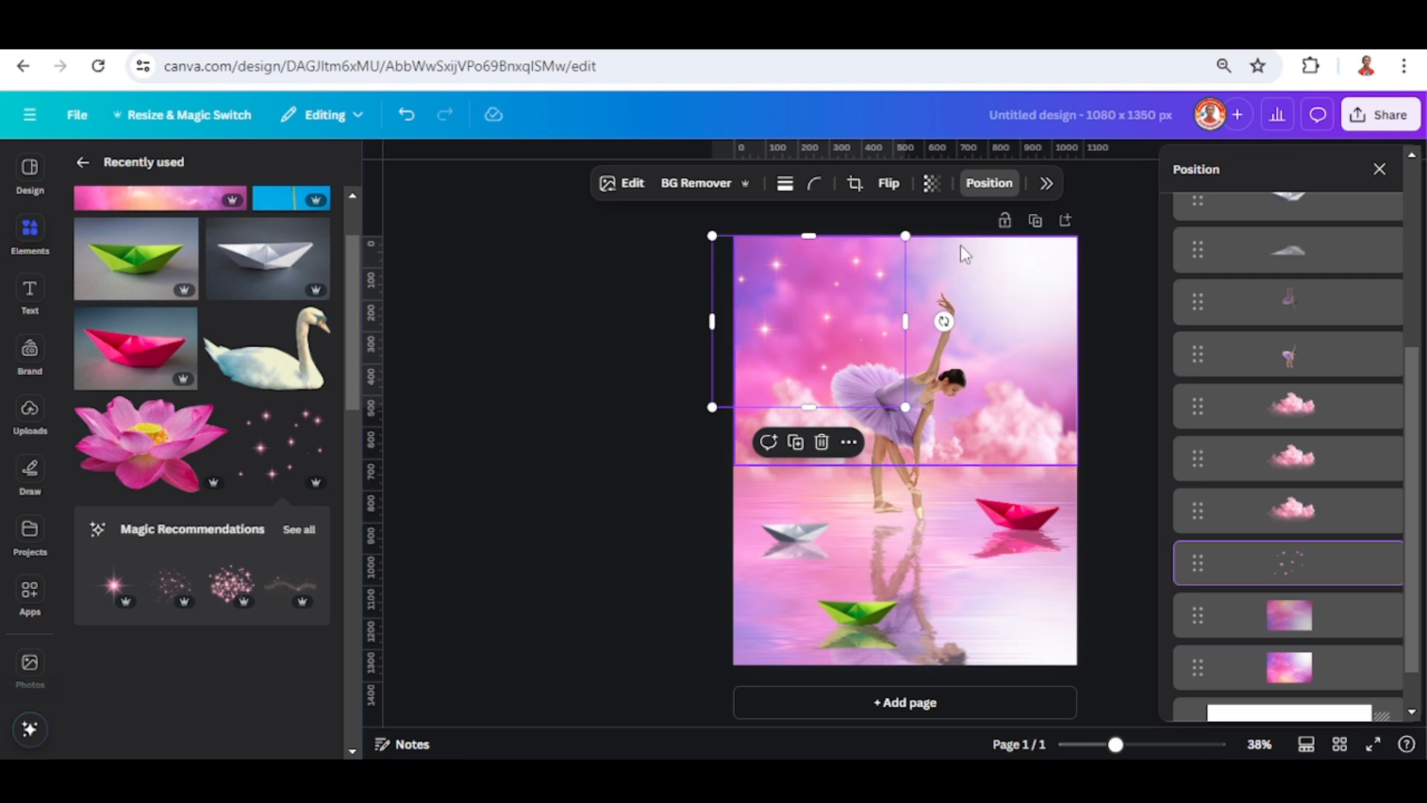
Duplicate the stars, flip the copy vertically and place it over the lower-left water as a reflection
click(796, 444)
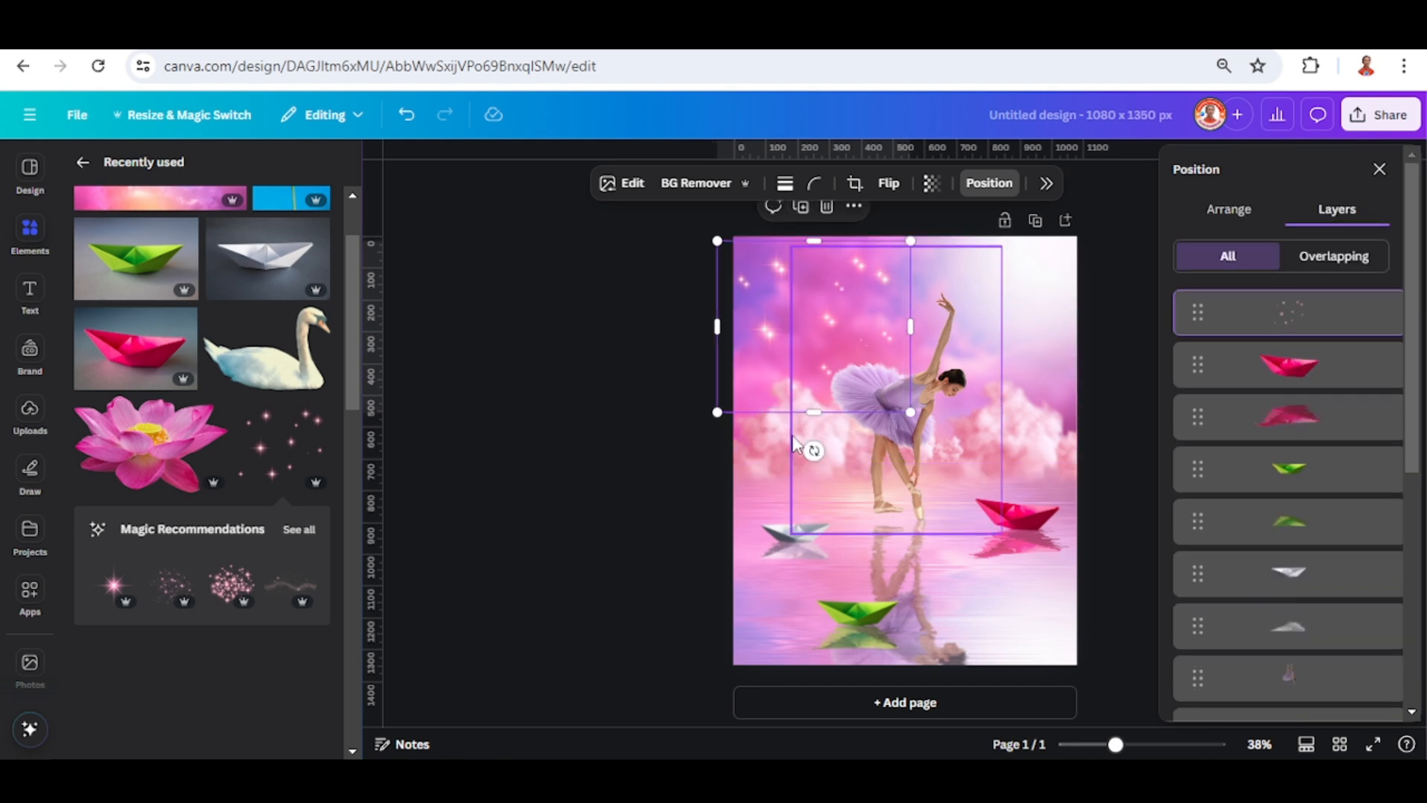
click(890, 185)
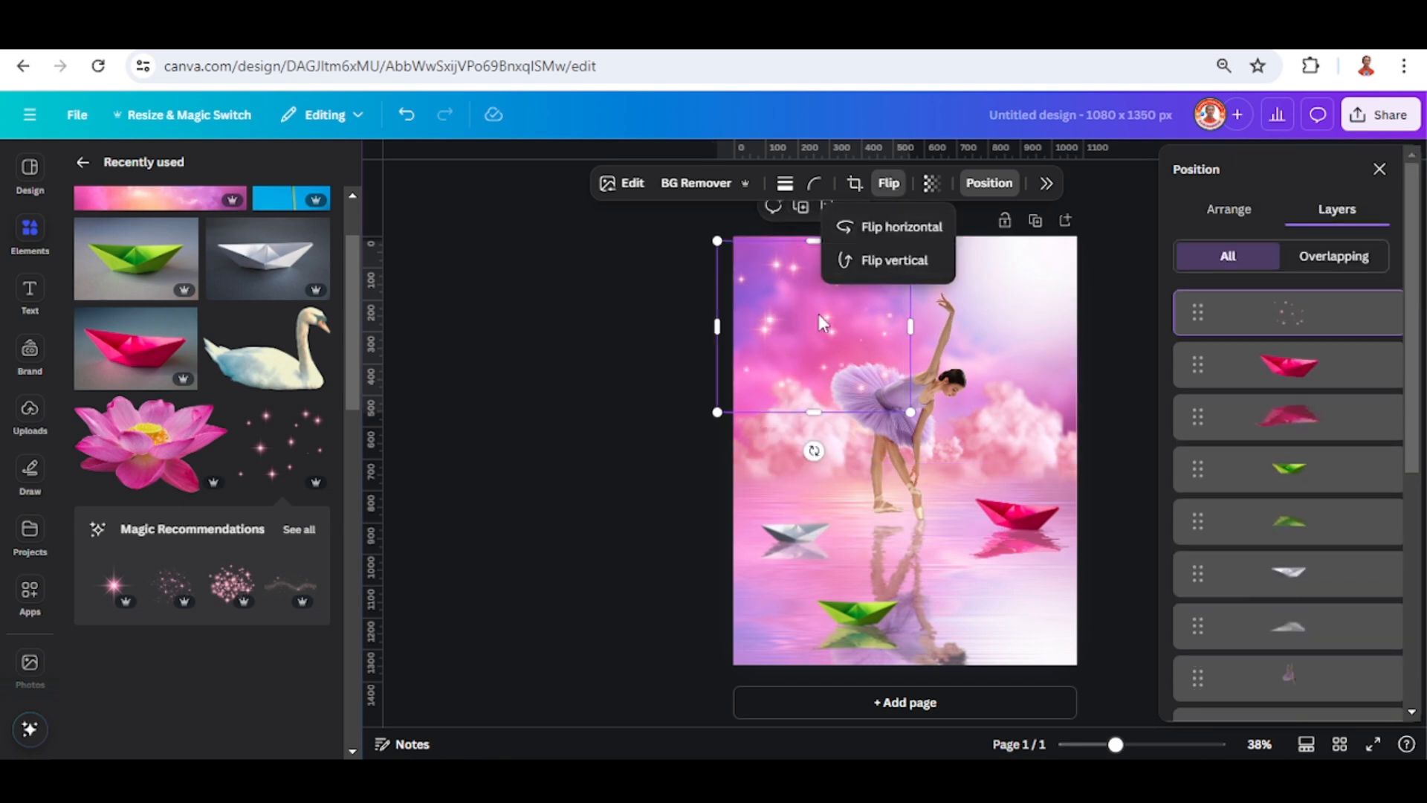
drag(818, 318, 793, 657)
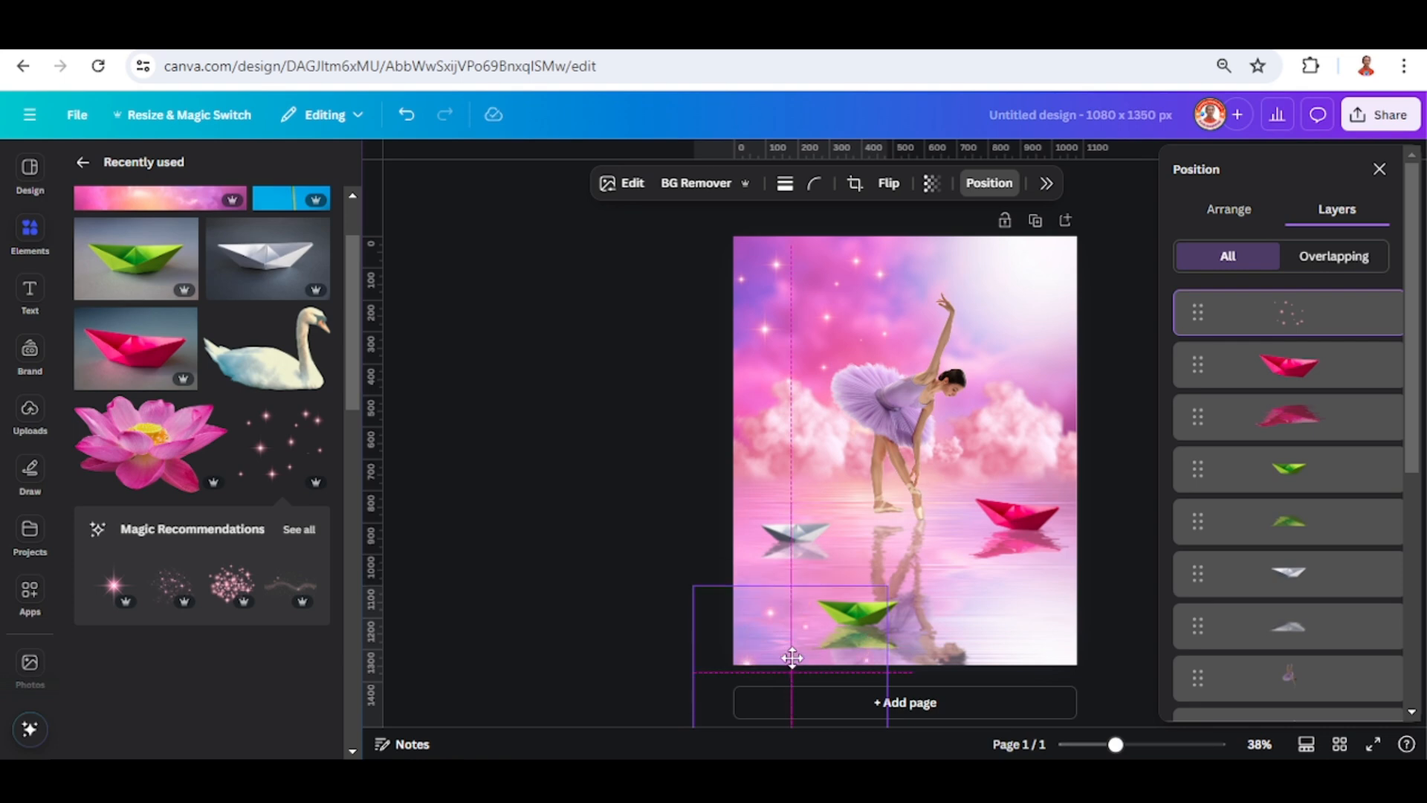
click(930, 185)
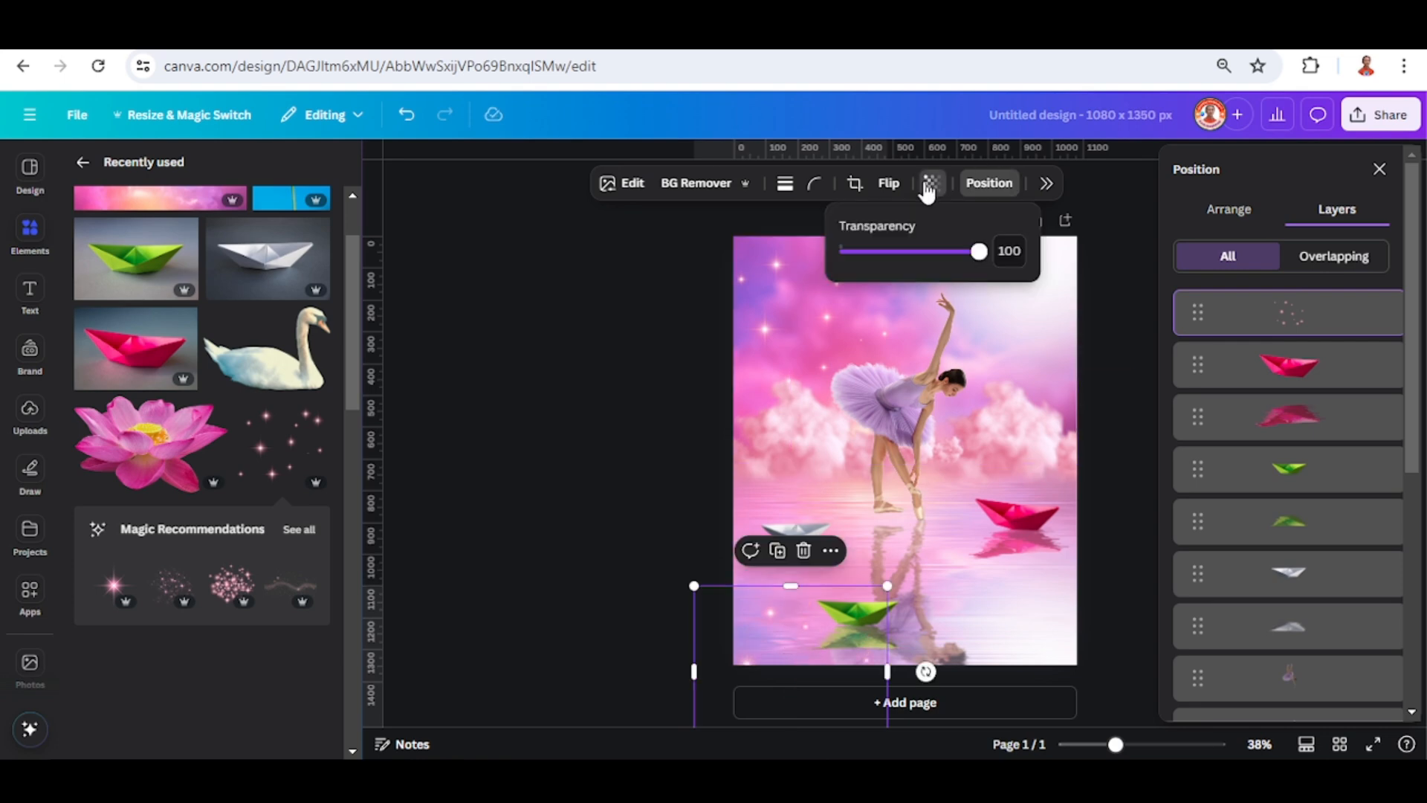
click(595, 362)
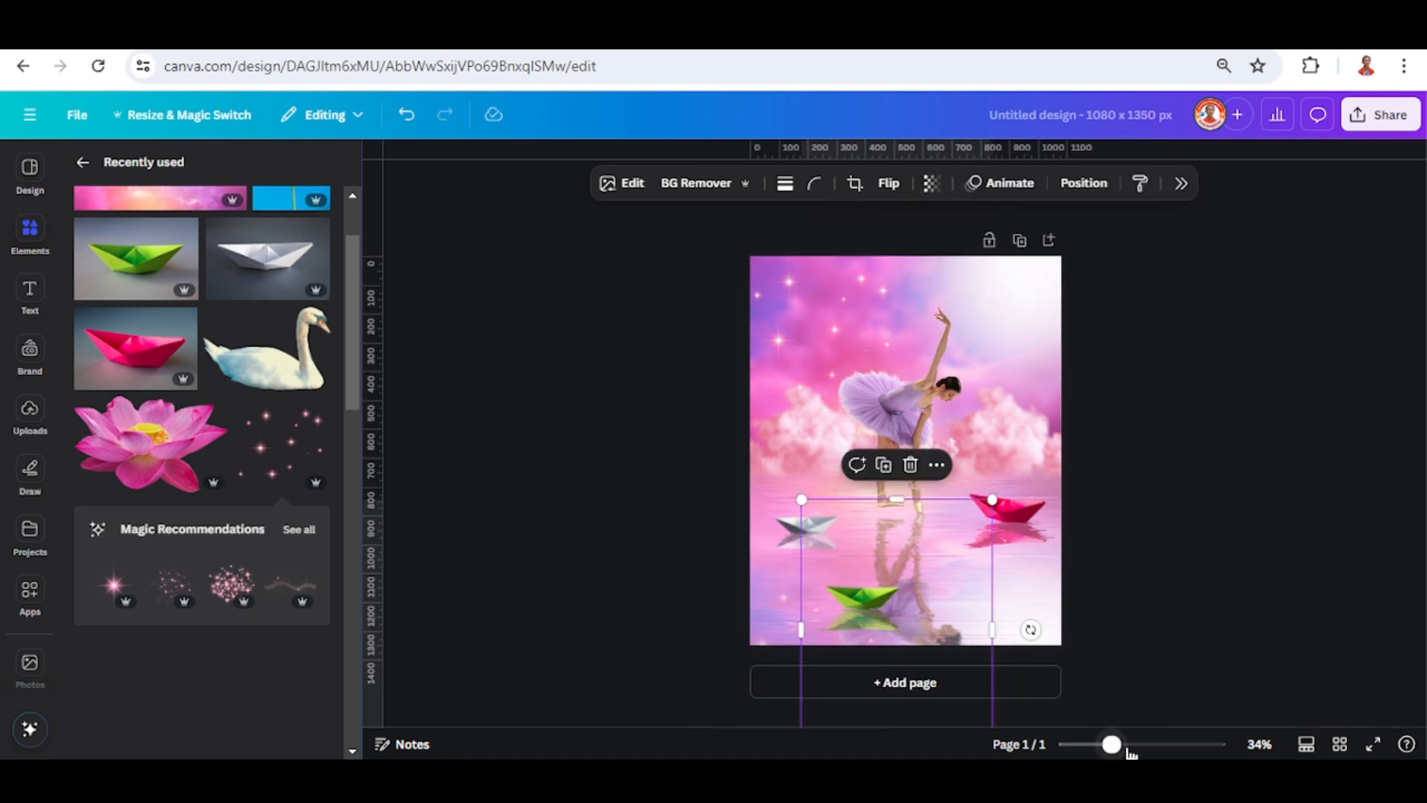
Nudge the ballerina's reflection up to meet her feet and move its layer directly below the ballerina's layer
click(1130, 745)
drag(994, 678, 986, 659)
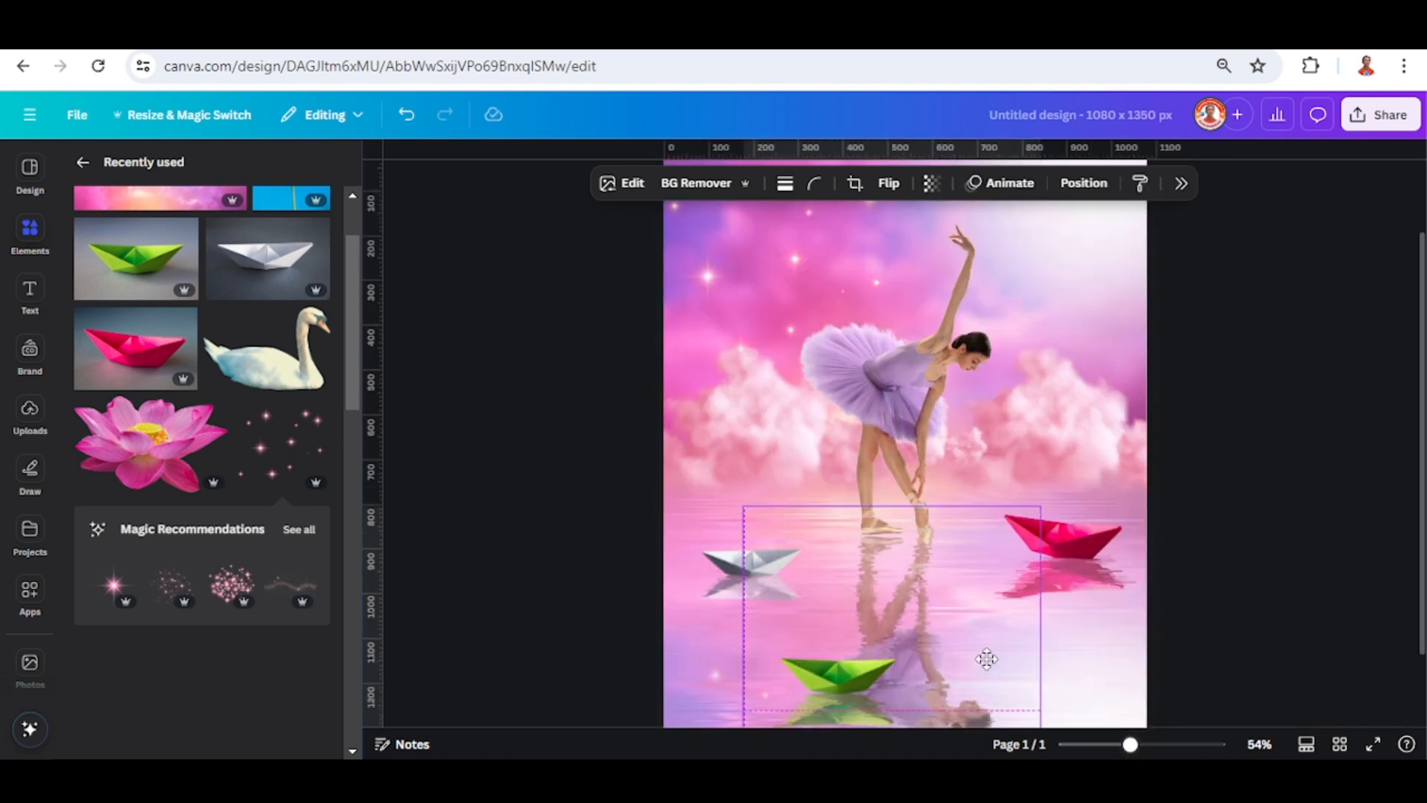
click(1084, 183)
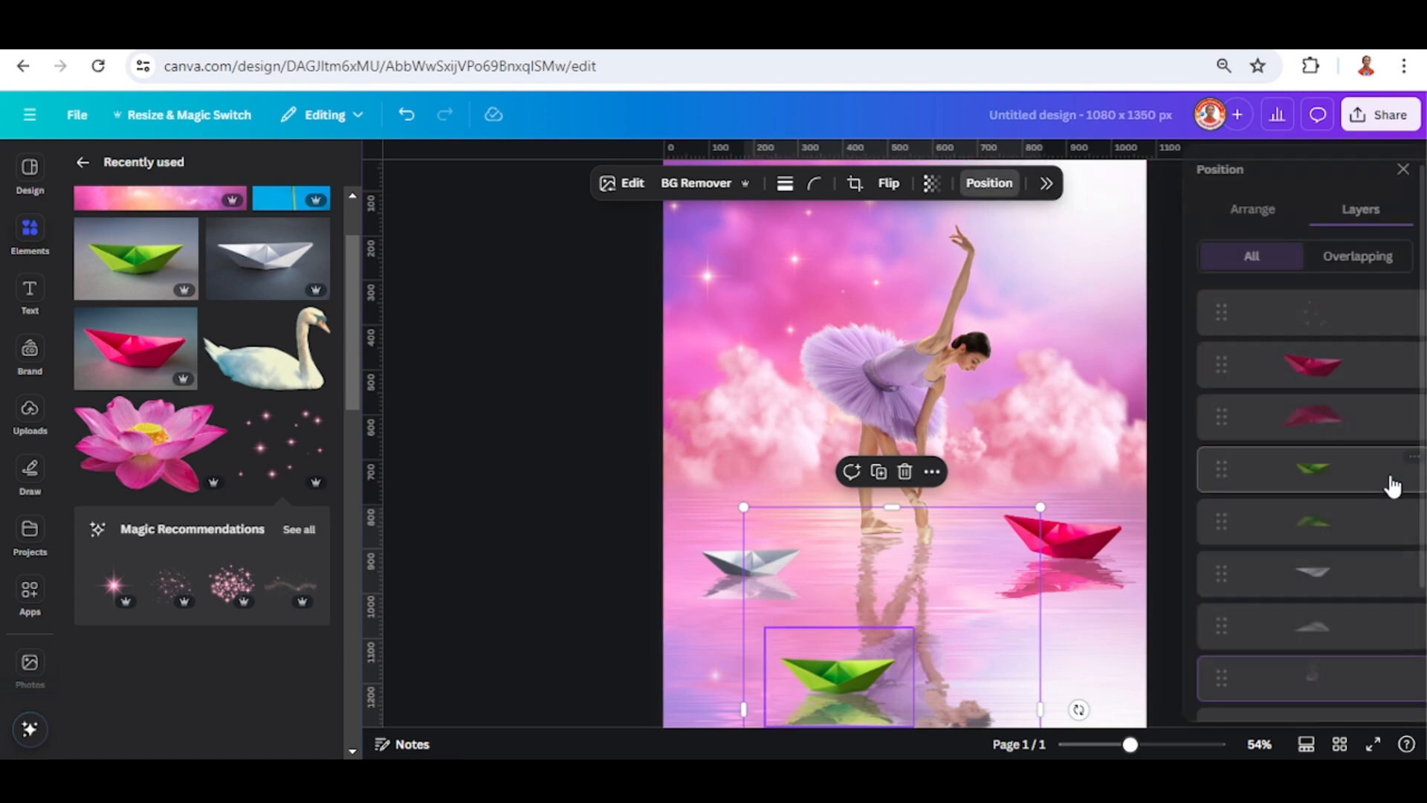
scroll(1351, 498, down, 5)
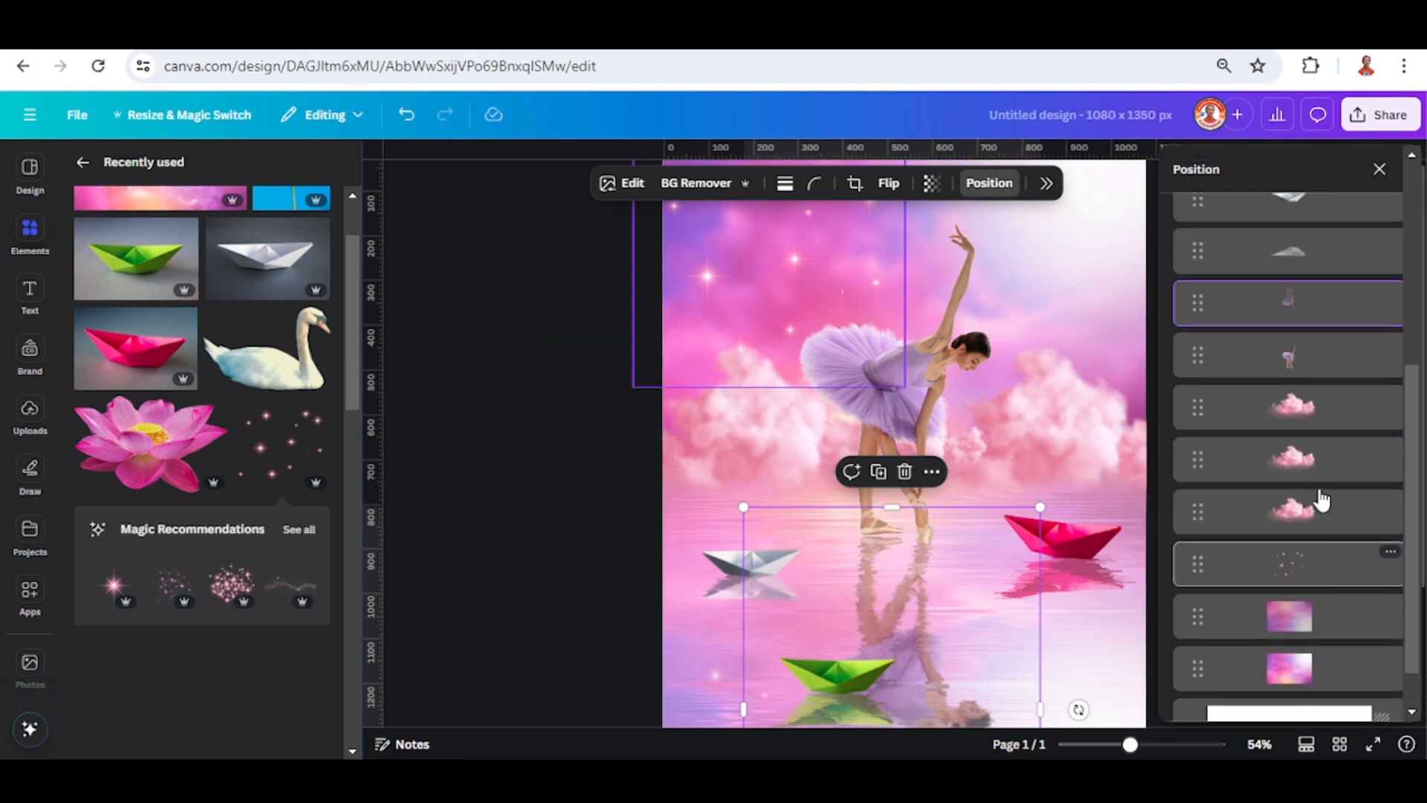
scroll(1322, 500, up, 1)
drag(1326, 364, 1321, 444)
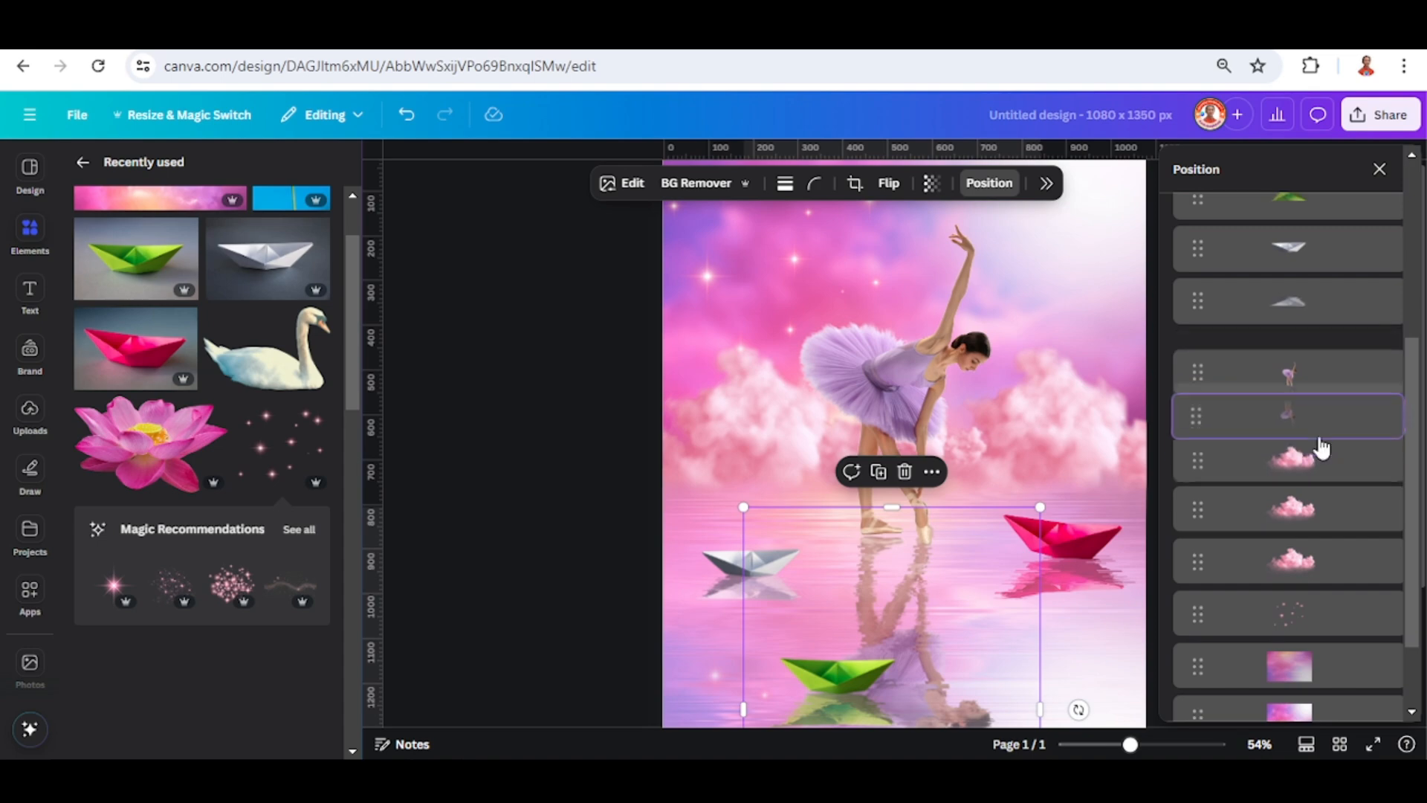
click(1103, 745)
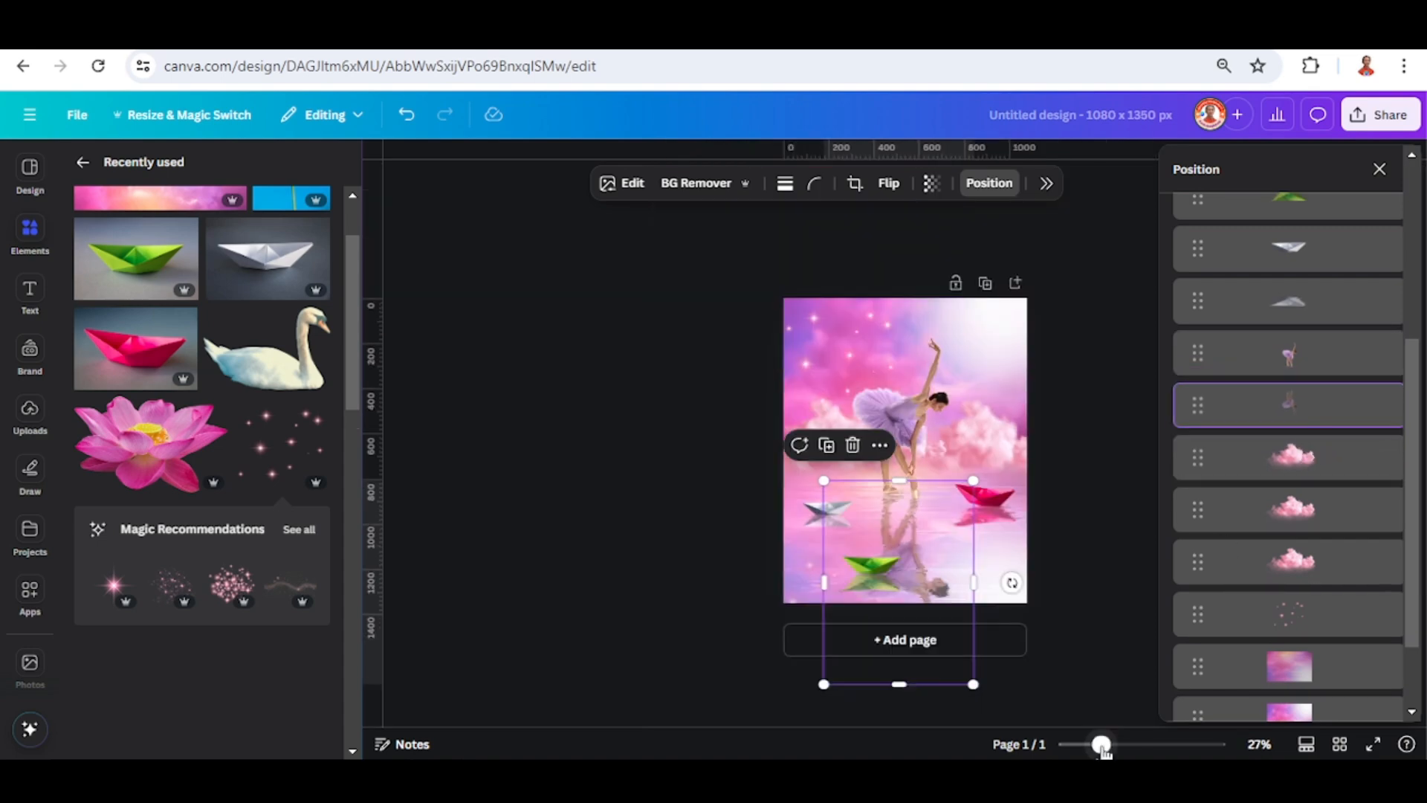